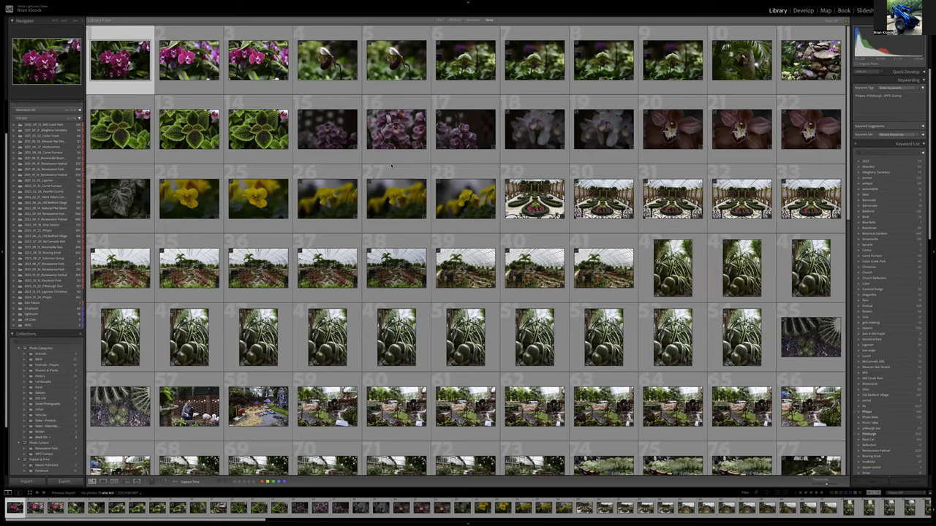
Step: Collapse the expanded folder list and open the first magenta orchid photo of the previous import in Loupe view
scroll(435, 174, down, 10)
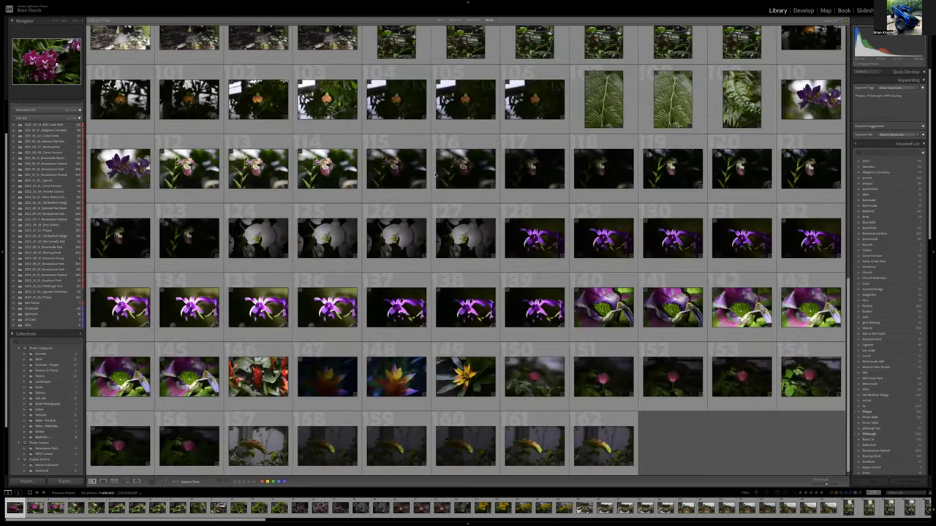
scroll(435, 174, up, 10)
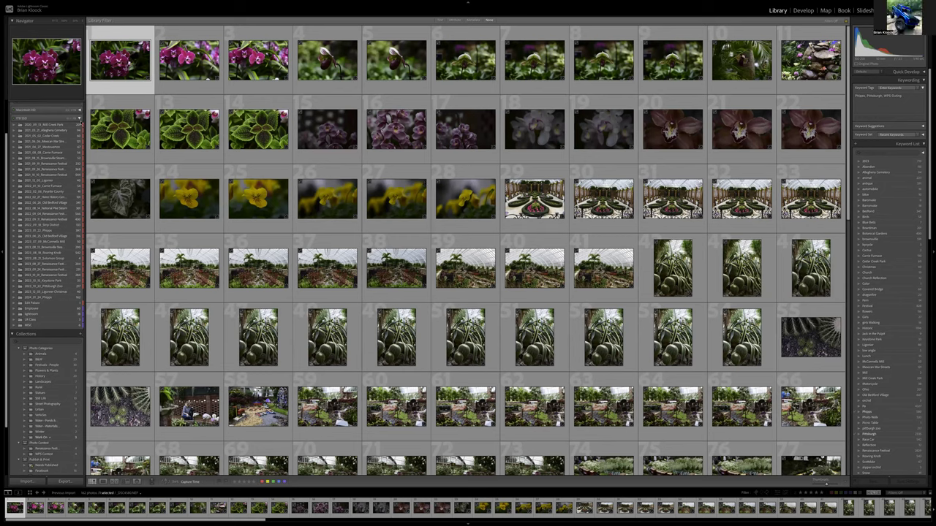
click(44, 101)
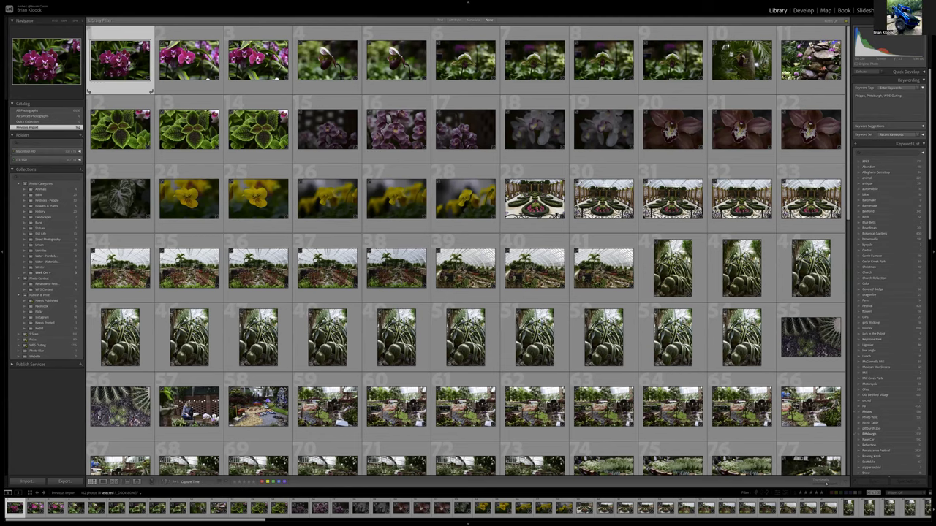
double_click(119, 56)
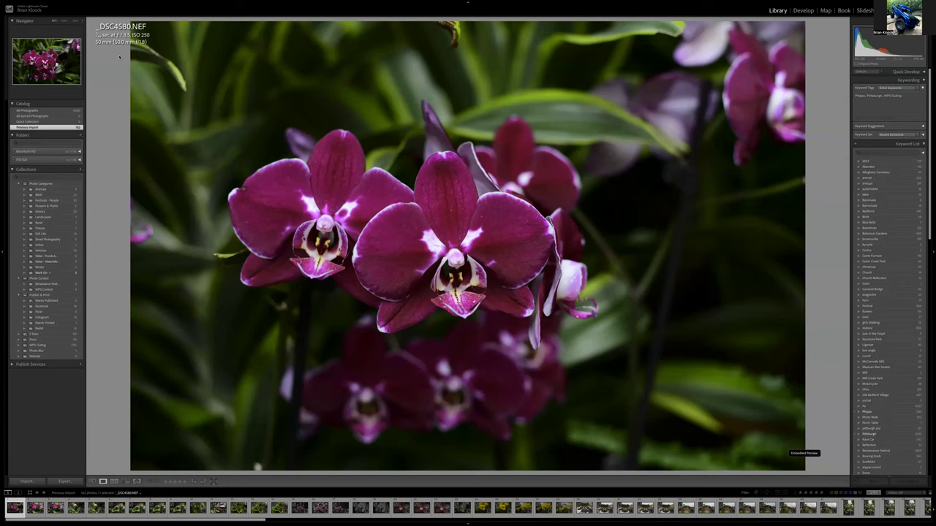
Step: Compare the opening magenta orchid shots and flag the slipper orchid photo _DSC4583 as a pick
key(Right)
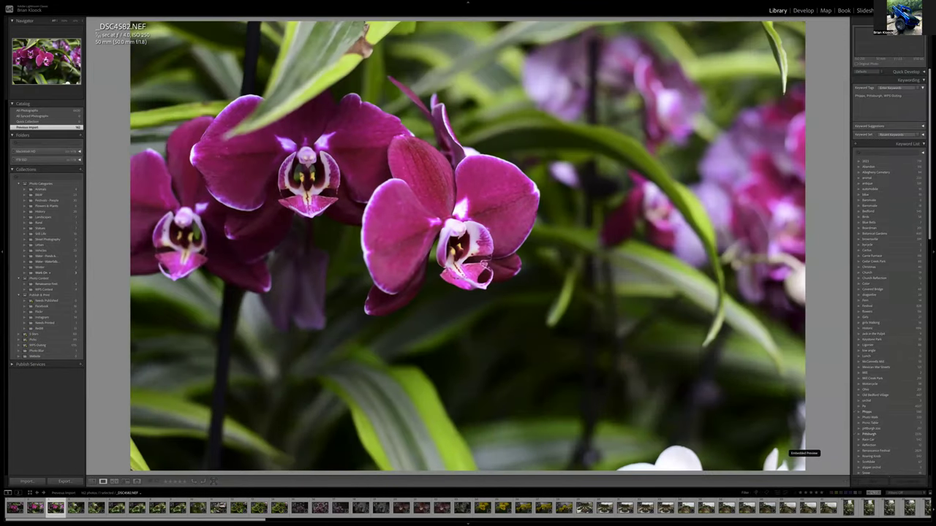
key(Left)
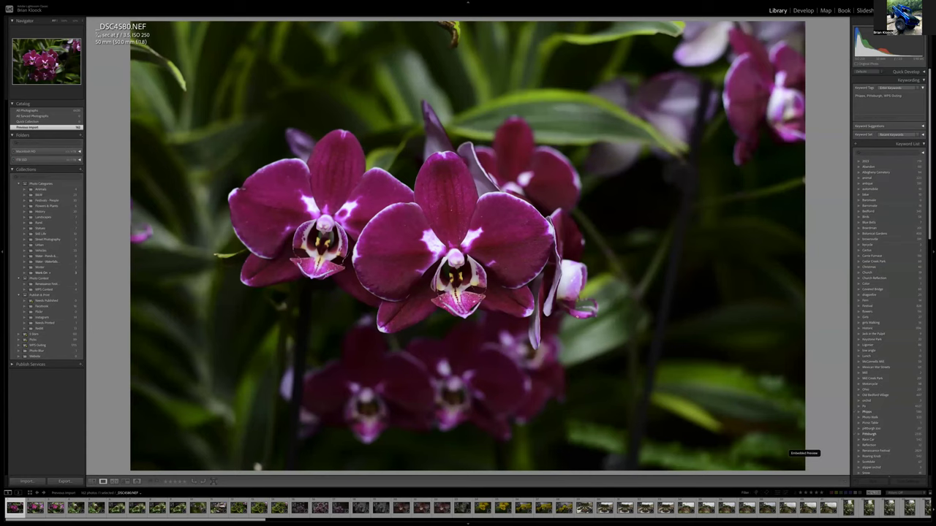
key(Right)
key(Right)
key(Right)
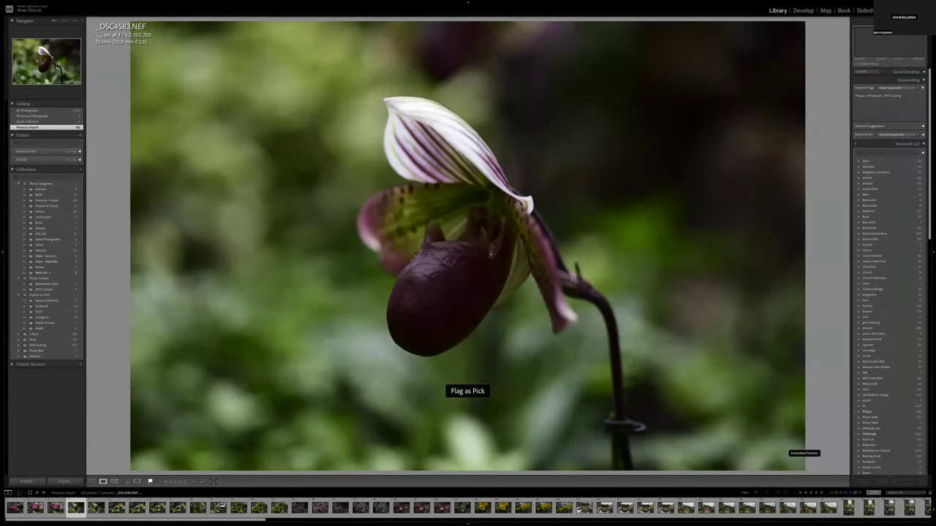
Step: Review the photos following _DSC4583 up to the green leaf close-ups and flag _DSC4591 as a pick
key(Right)
key(Right)
key(Right)
key(Right)
key(Right)
key(Right)
key(Right)
key(Right)
key(Right)
key(Right)
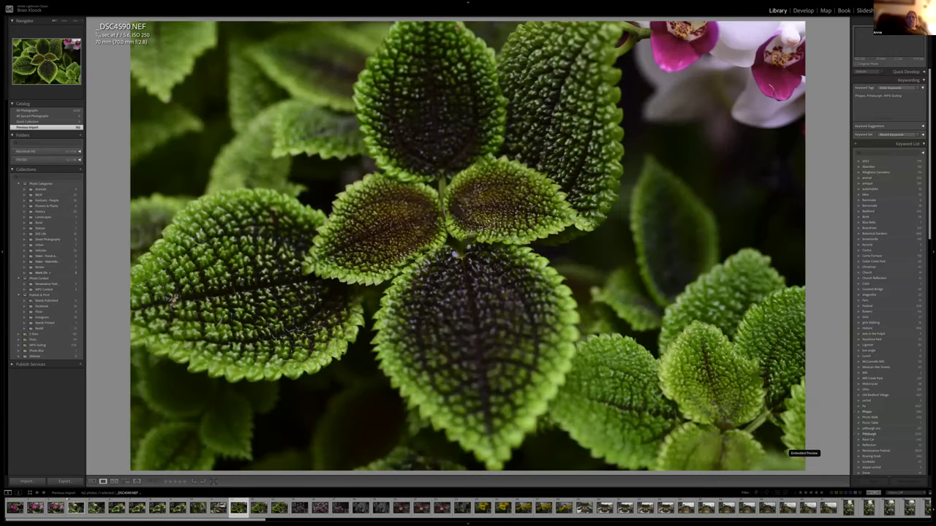
key(p)
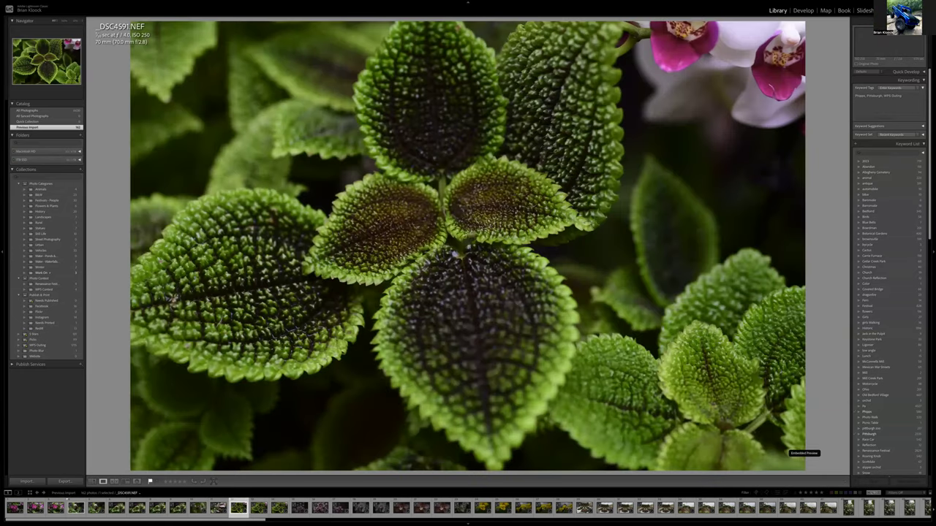
Step: Compare the remaining textured green leaf shots and flag _DSC4593 as a pick
key(Right)
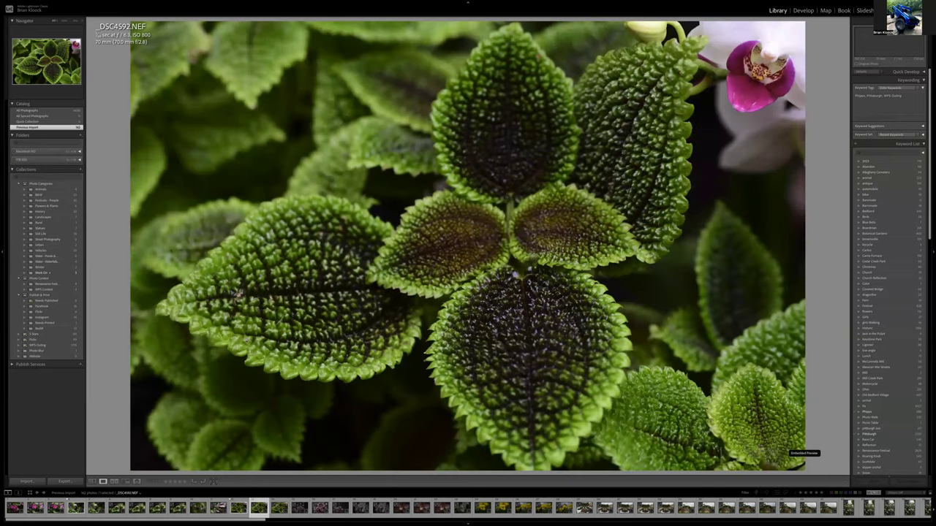
key(Right)
key(Right)
key(Left)
key(p)
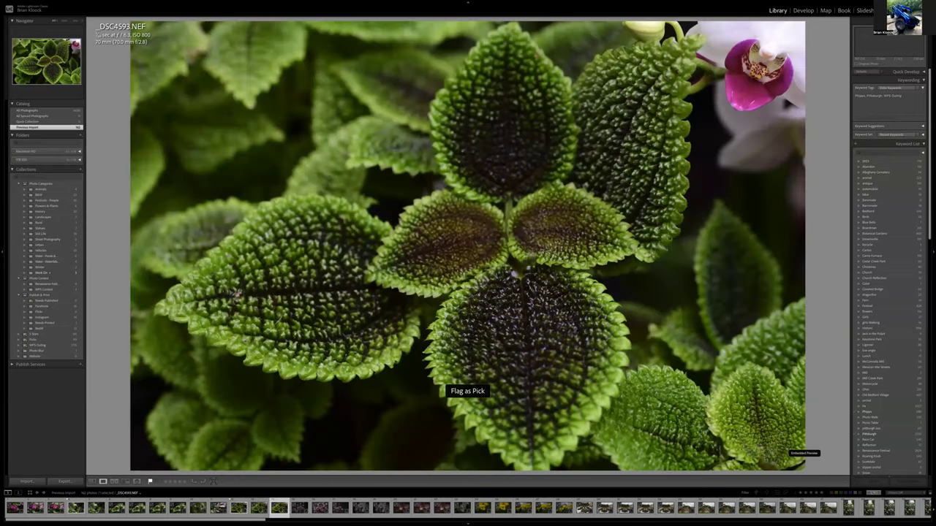
Step: Compare the underexposed purple orchid shots around _DSC4596 for sharpness and composition
key(Right)
key(Left)
key(Right)
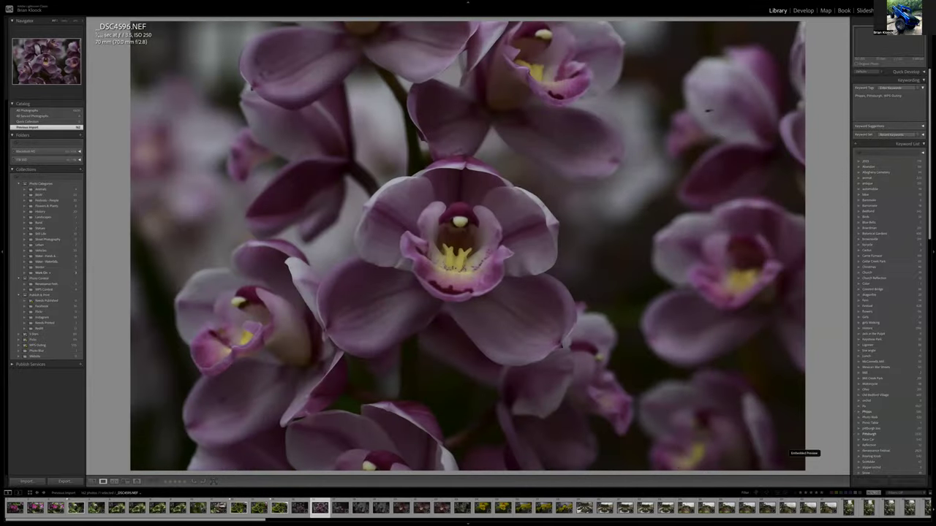
key(Left)
key(Right)
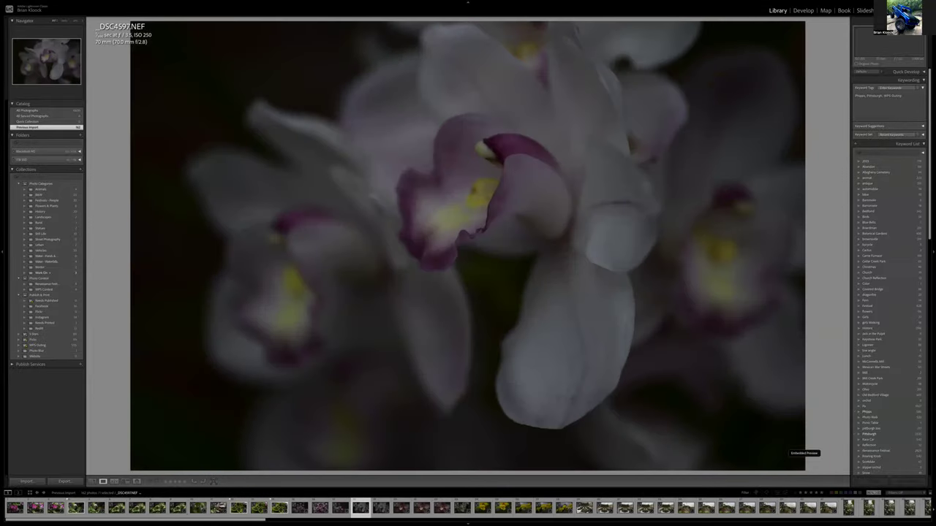
key(Left)
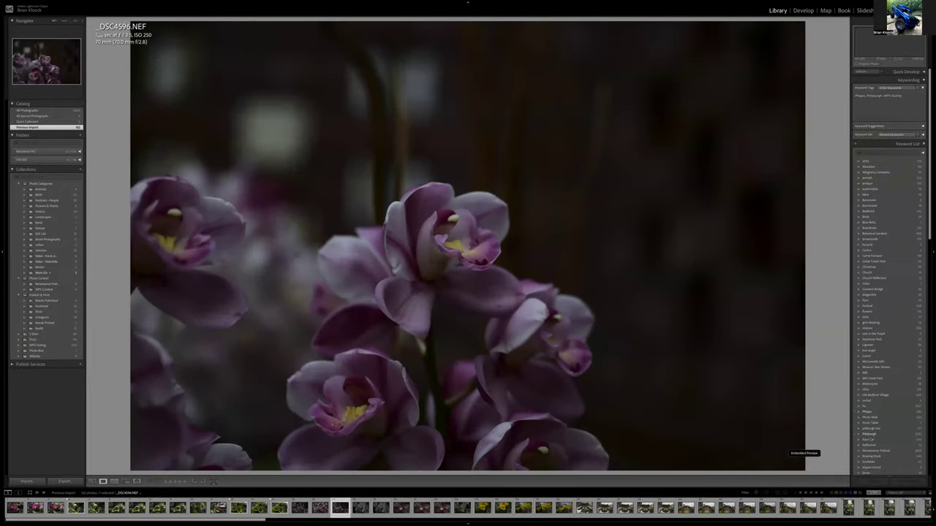
key(Left)
key(Right)
key(Left)
key(Right)
Step: Compare the white orchid shots with the red-spotted orchids that follow and flag white orchid _DSC4598 as a pick
key(Right)
key(Right)
key(Right)
key(Right)
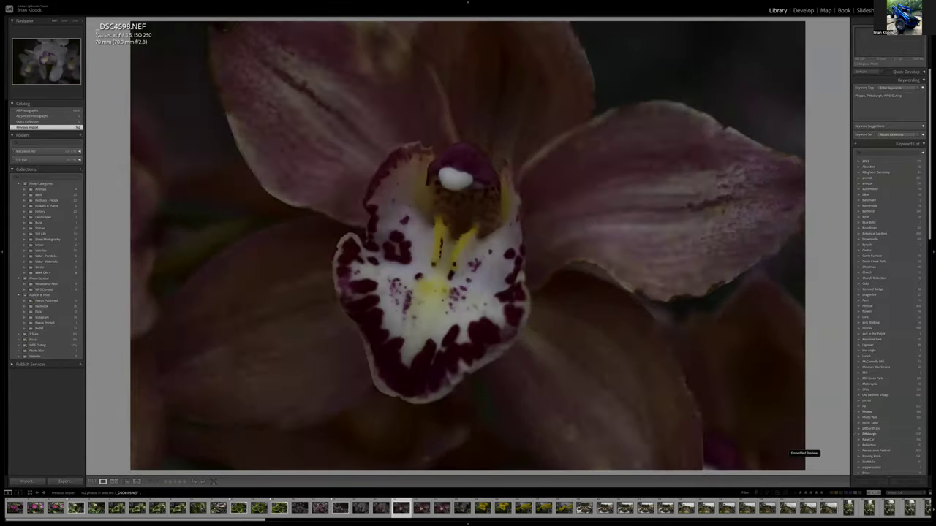
key(Right)
key(Right)
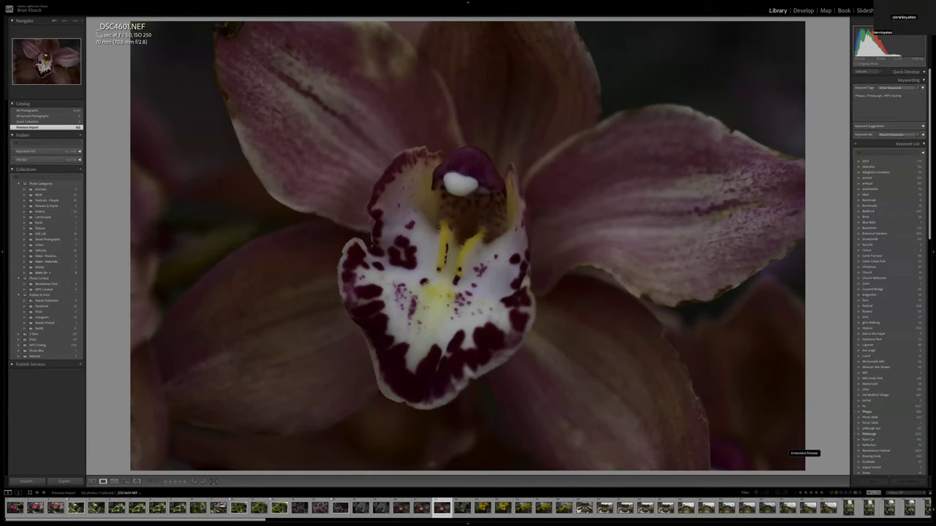
key(Left)
key(Left)
key(Left)
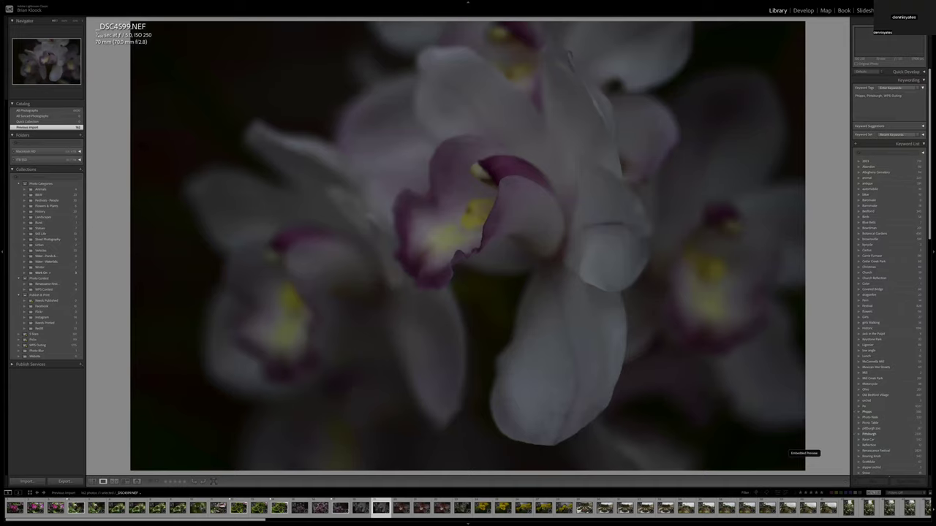
key(Right)
key(Left)
key(p)
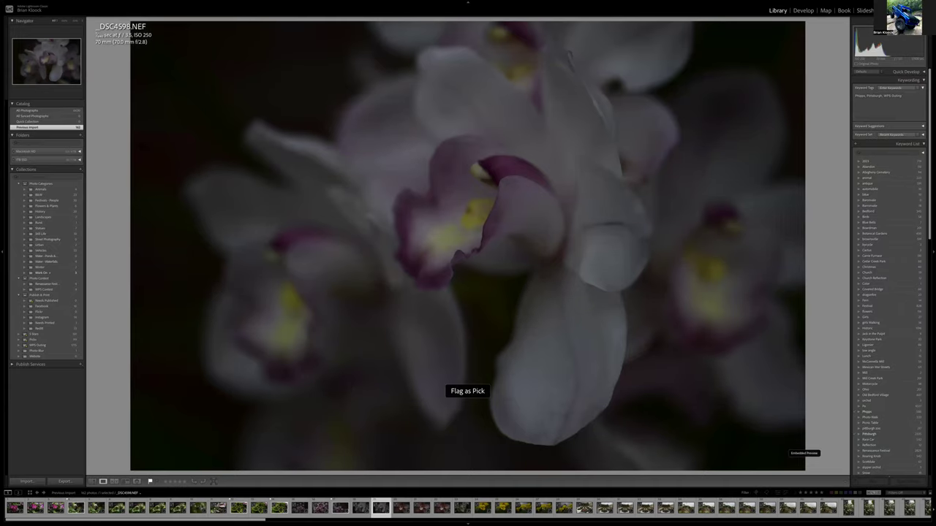
Step: Review the red-spotted orchid and veined leaf photos, and flag one of the yellow flower shots as a pick
key(Right)
key(Right)
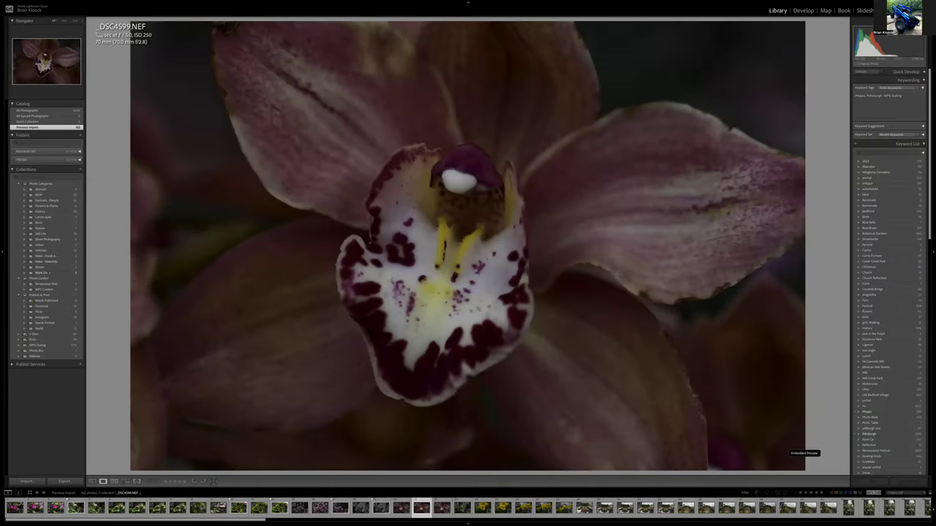
key(Right)
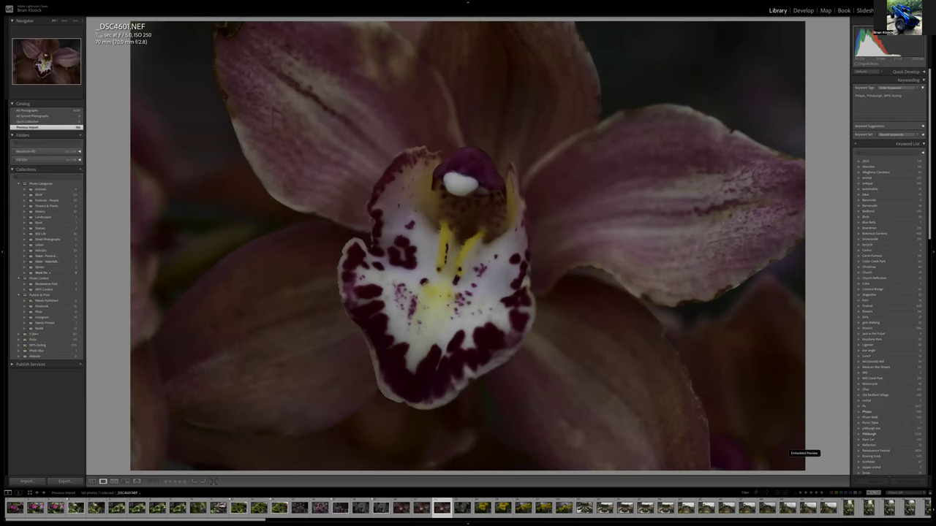
key(Right)
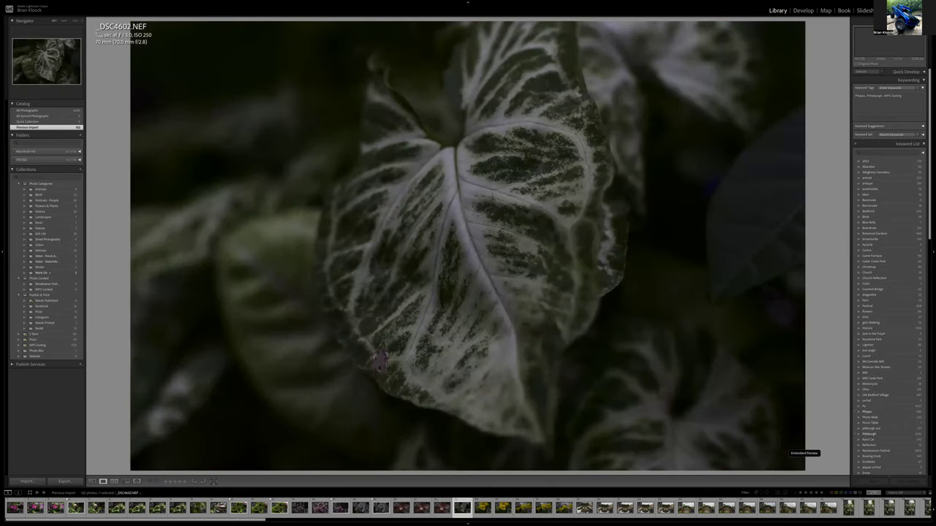
key(Right)
key(Right)
key(Right)
key(Left)
key(p)
key(Right)
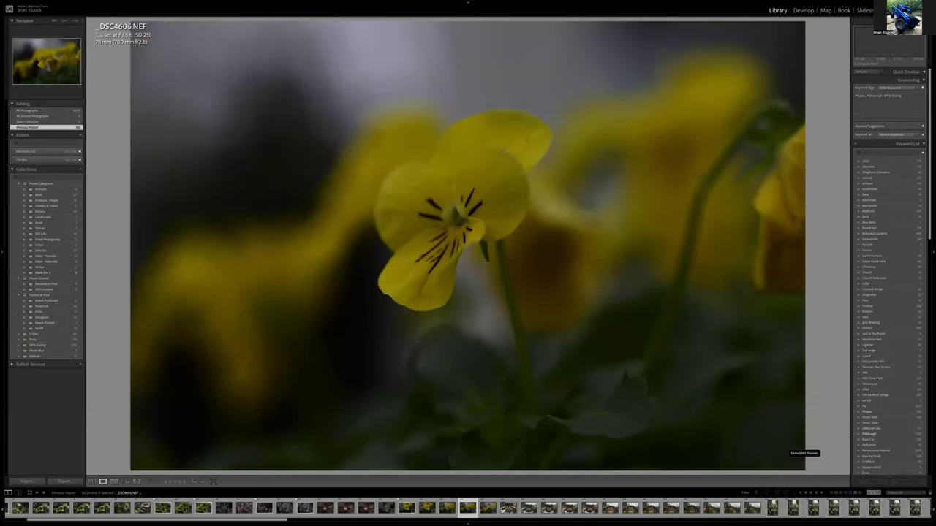
Step: Compare the conservatory shots of the formal hedge garden and flag _DSC4611 as a pick
key(Right)
key(Right)
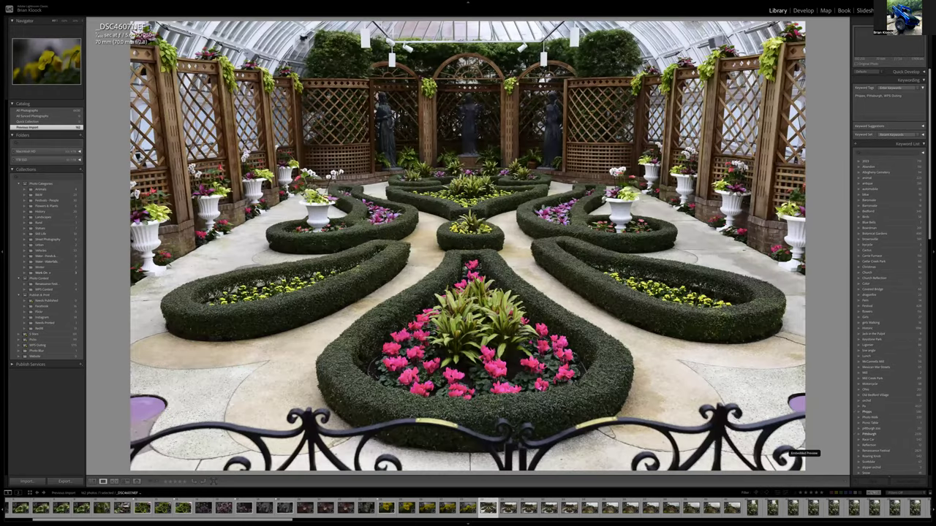
key(Right)
key(Right)
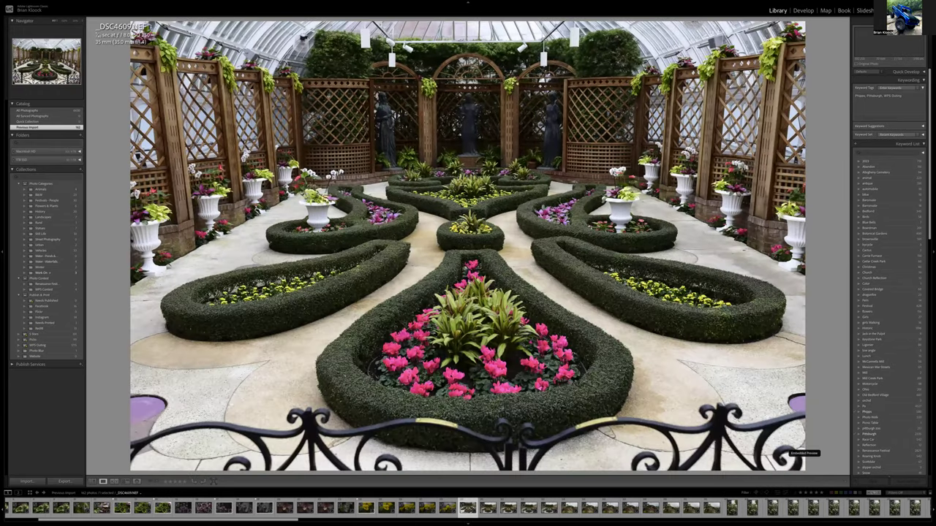
key(Right)
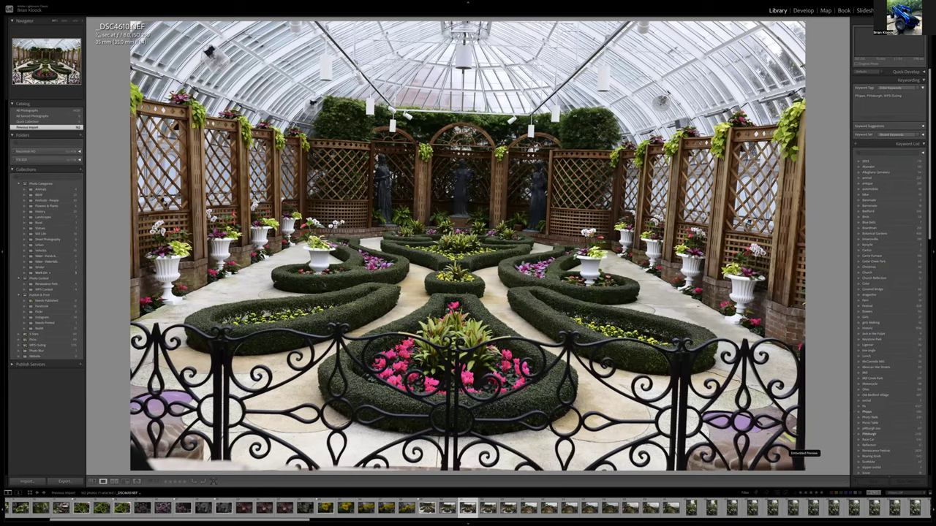
key(Right)
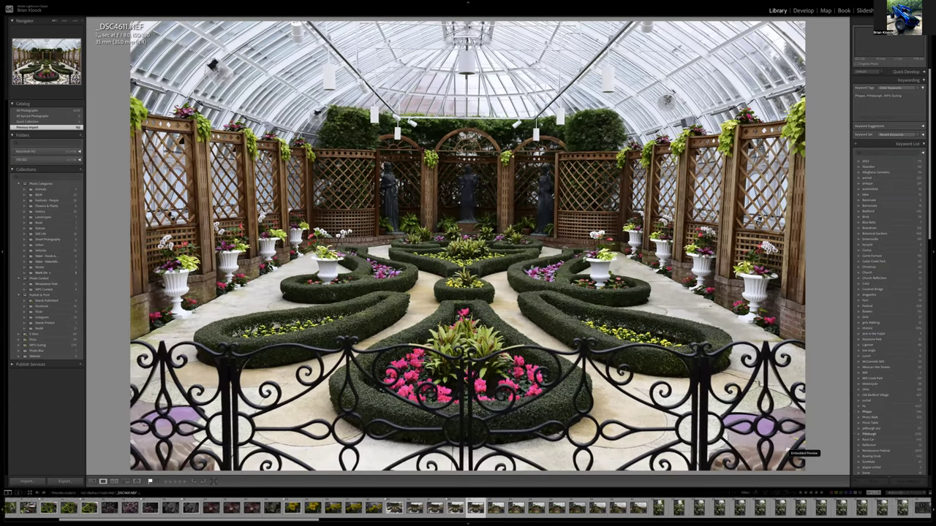
Step: Compare the greenhouse shots of the palm tree and stream and flag _DSC4617 as a pick
key(Right)
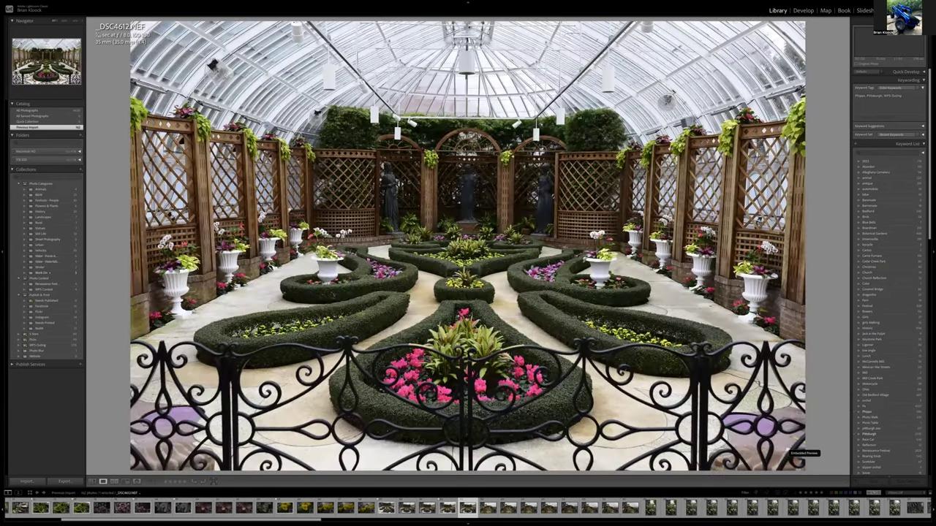
key(Right)
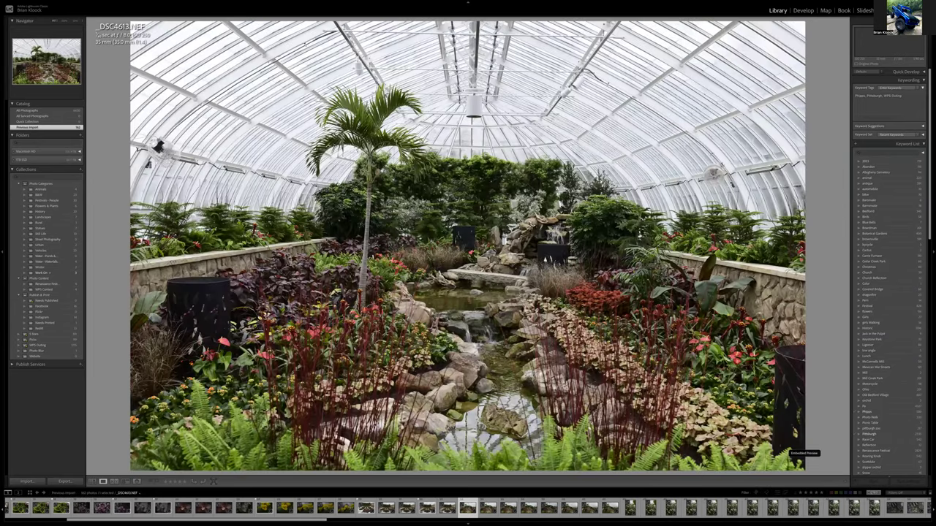
key(Right)
key(Right)
key(Right)
key(Right)
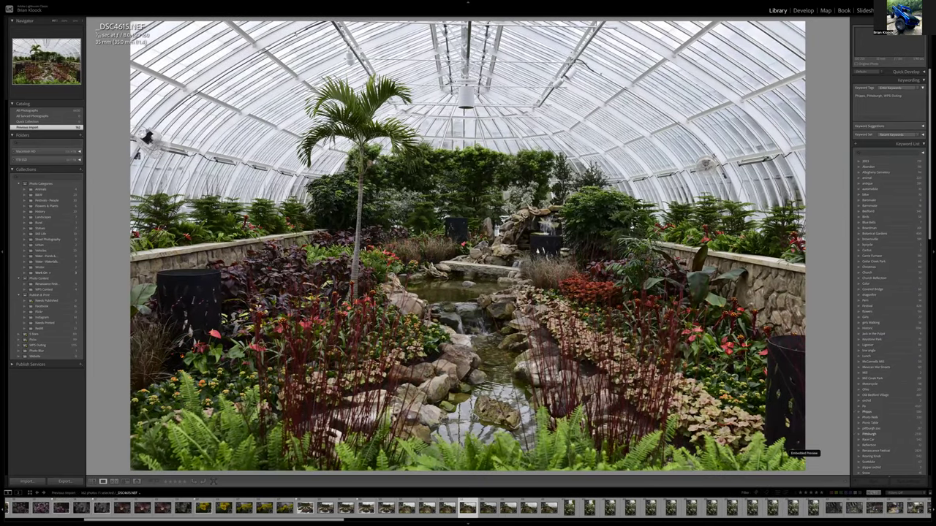
key(Right)
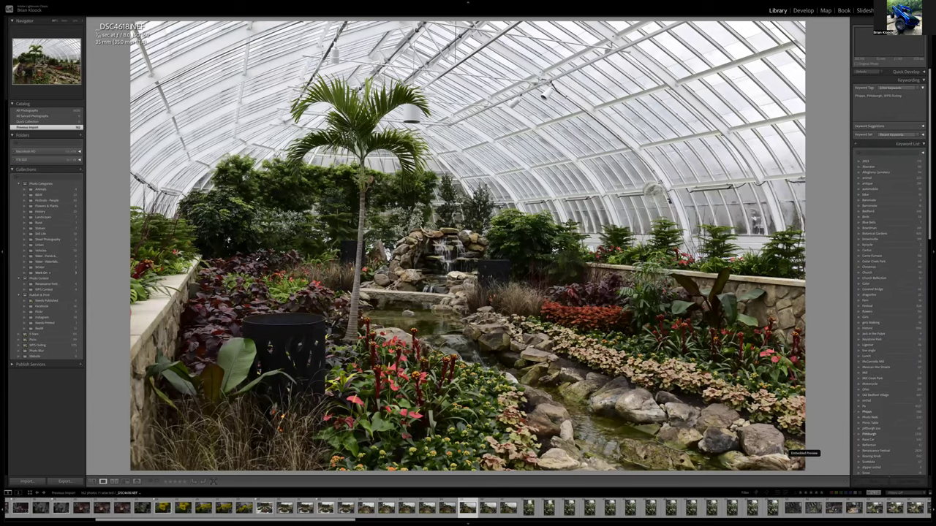
key(Left)
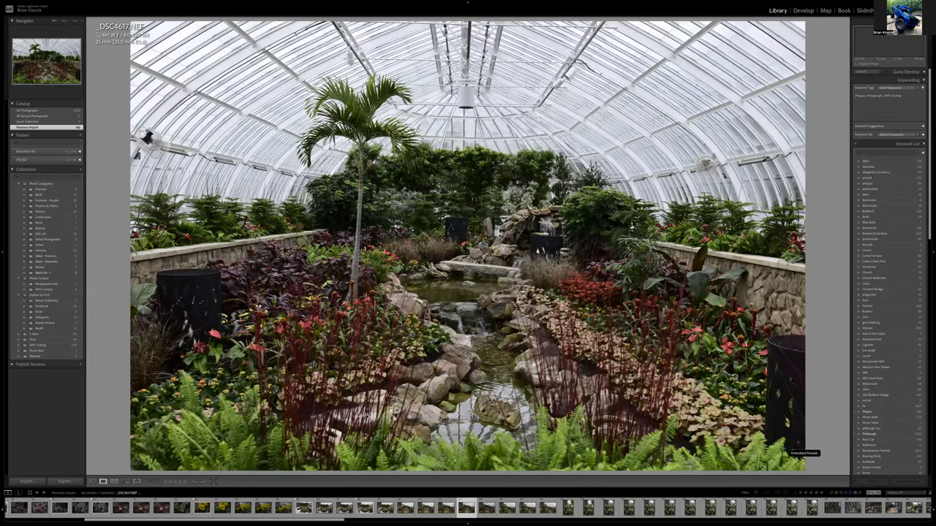
key(Right)
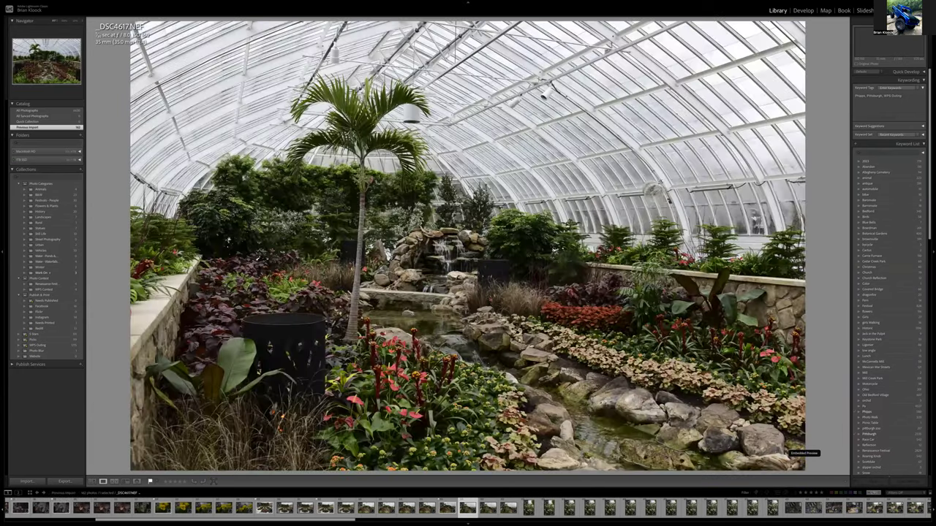
Step: Compare the remaining palm garden shots and the cactus and agave shots, and flag cactus photo _DSC4626 as a pick
key(Right)
key(Right)
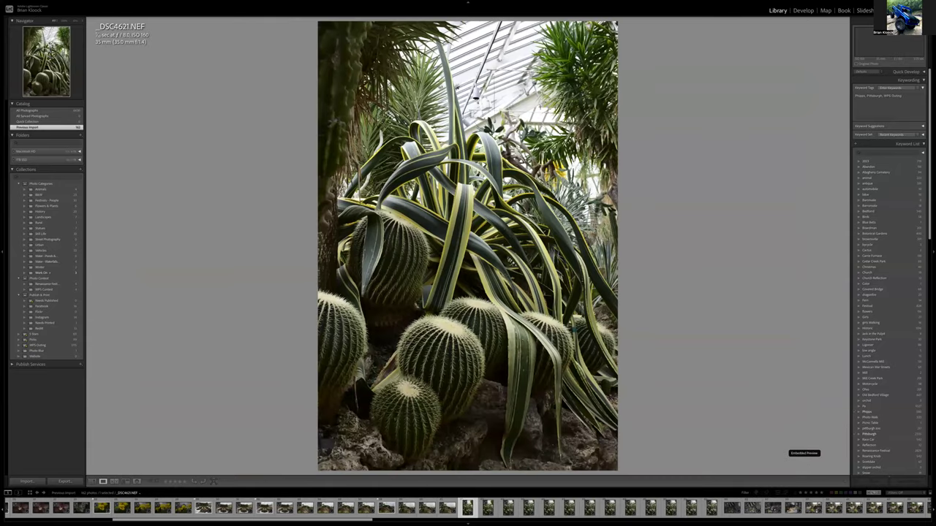
key(Right)
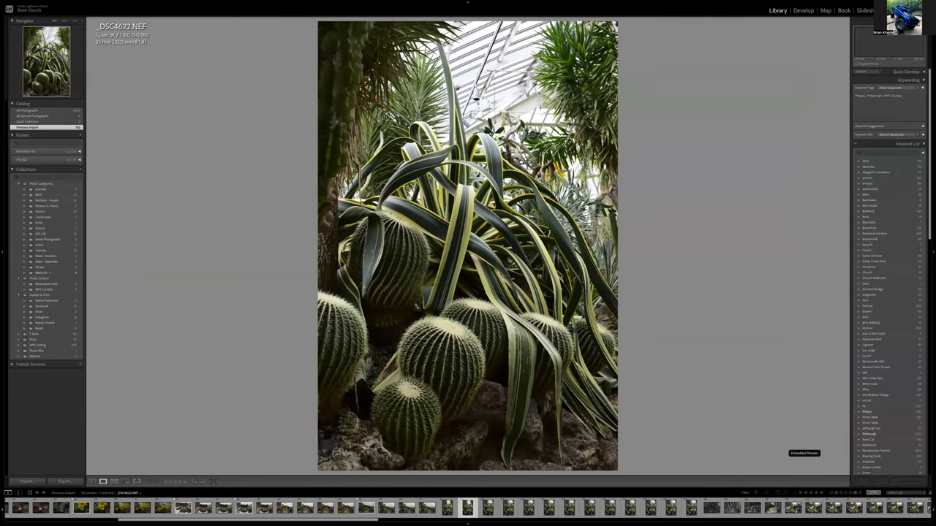
key(Right)
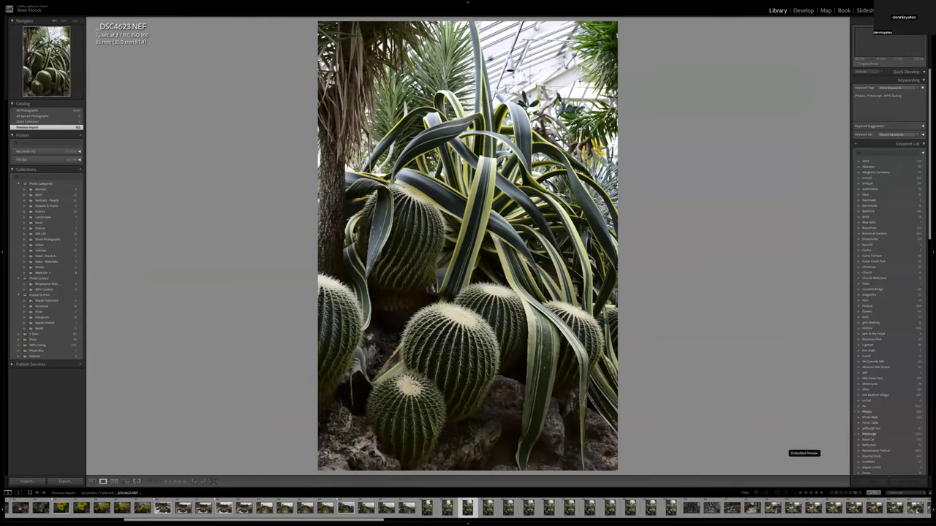
key(Right)
key(Right)
key(Right)
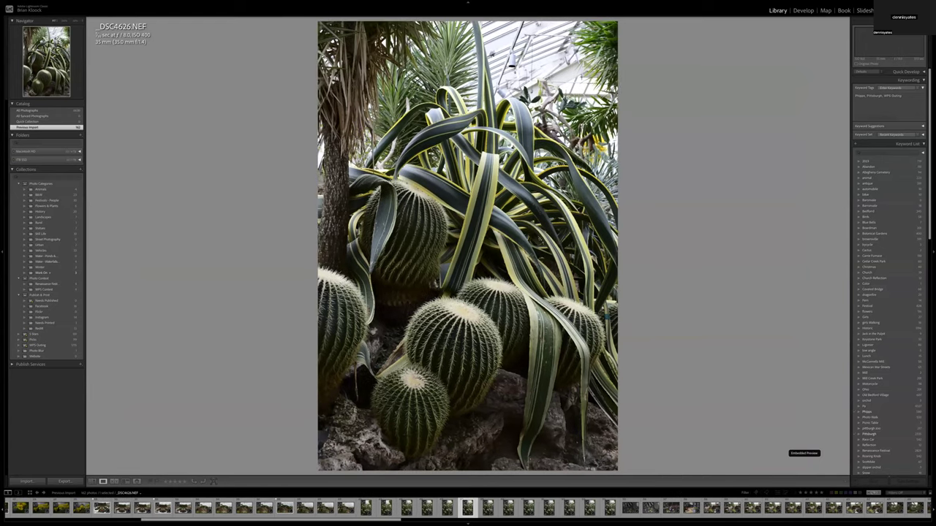
key(Right)
key(p)
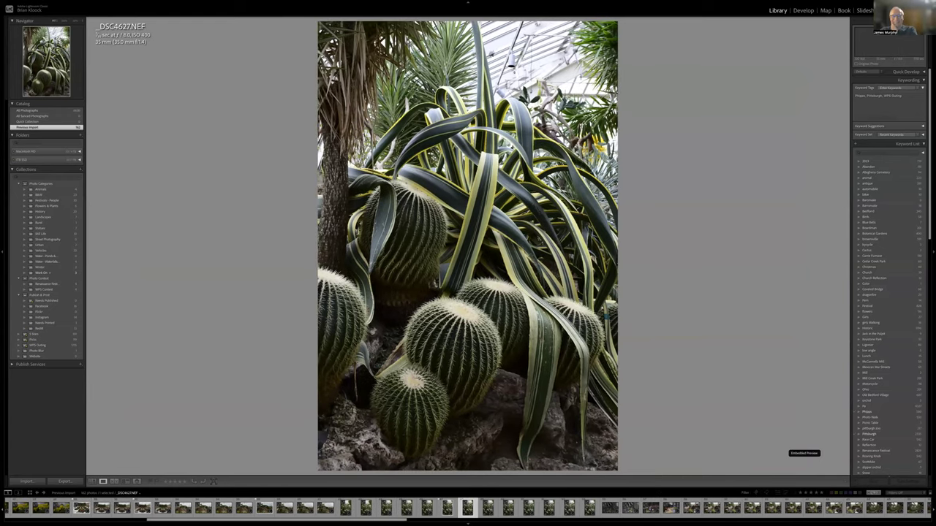
Step: Review the remaining cactus, orchid and miniature fair shots, and flag _DSC4636 of the woman kneeling with a camera as a pick
key(Right)
key(Right)
key(Right)
key(Right)
key(Right)
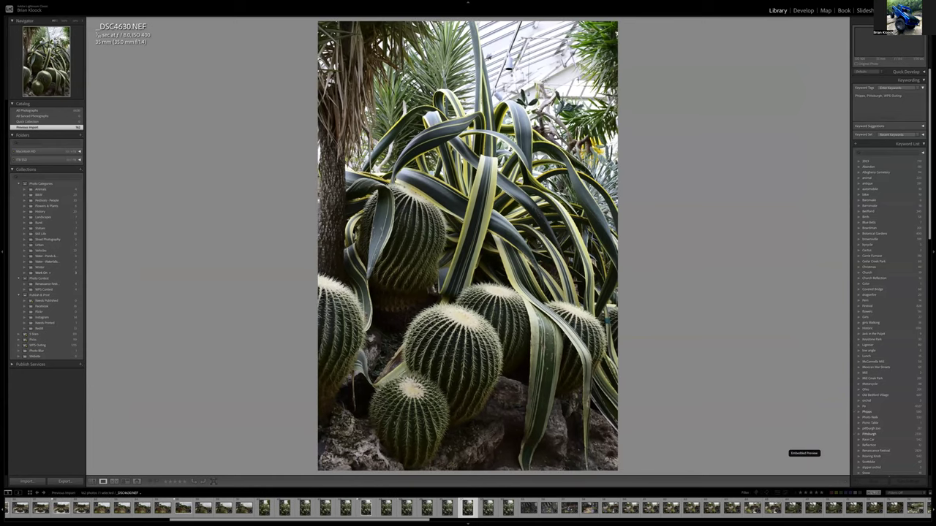
key(Right)
key(Right)
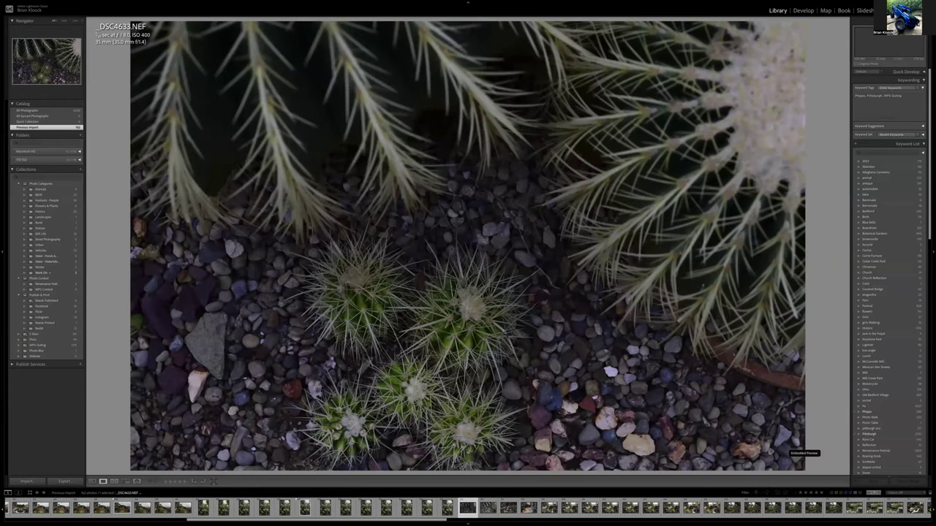
key(Right)
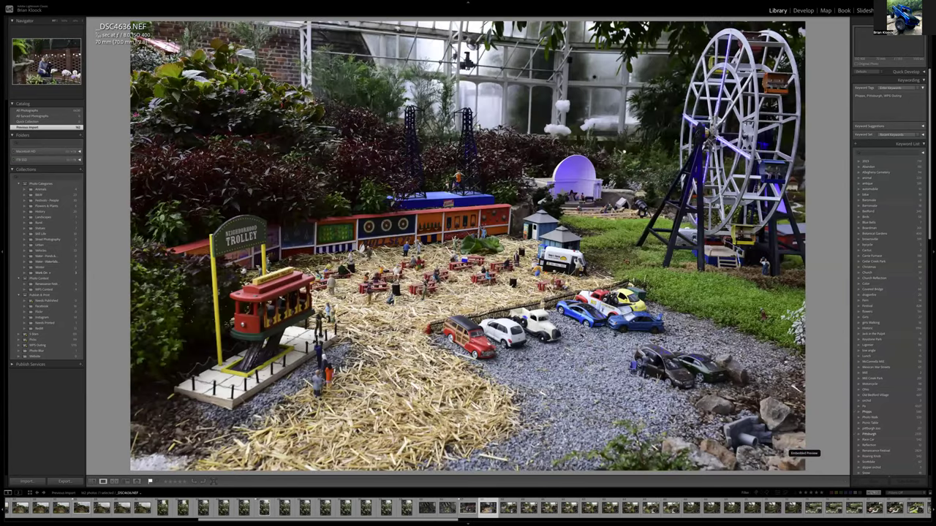
key(Left)
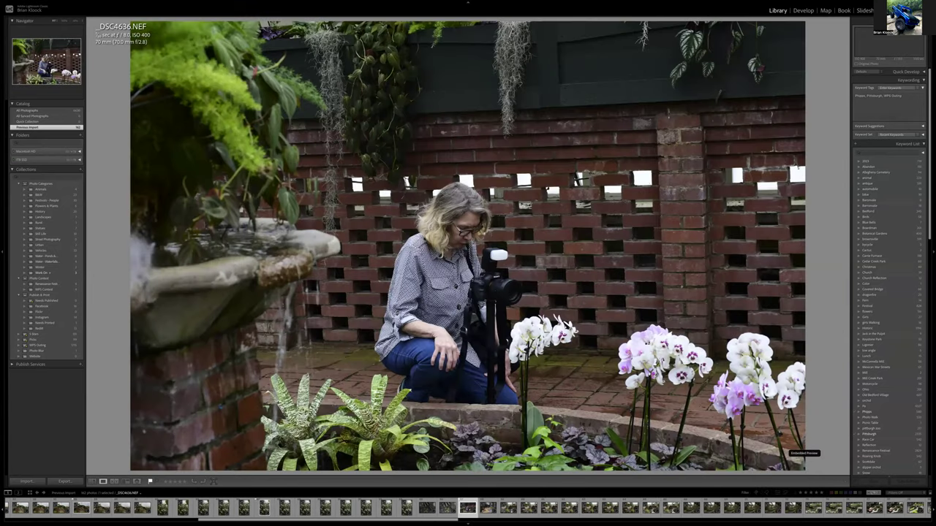
key(Right)
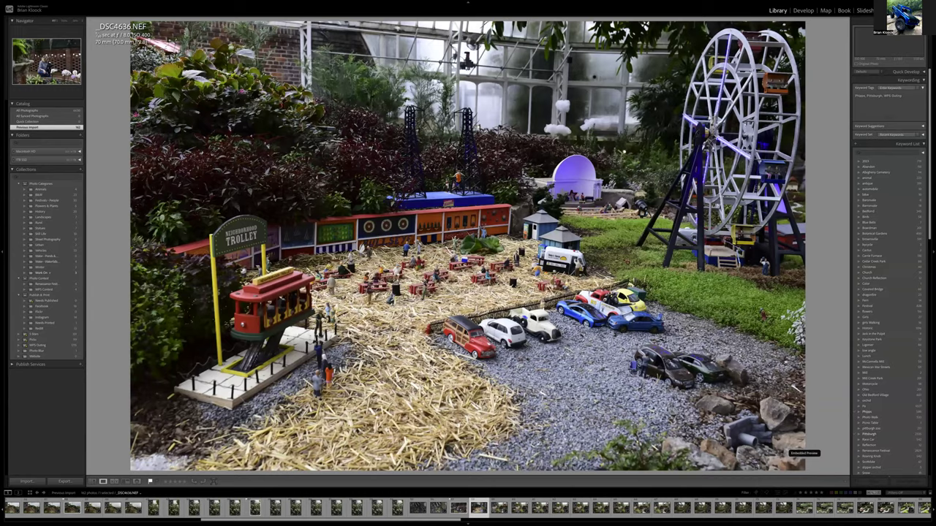
key(Right)
key(Right)
key(Right)
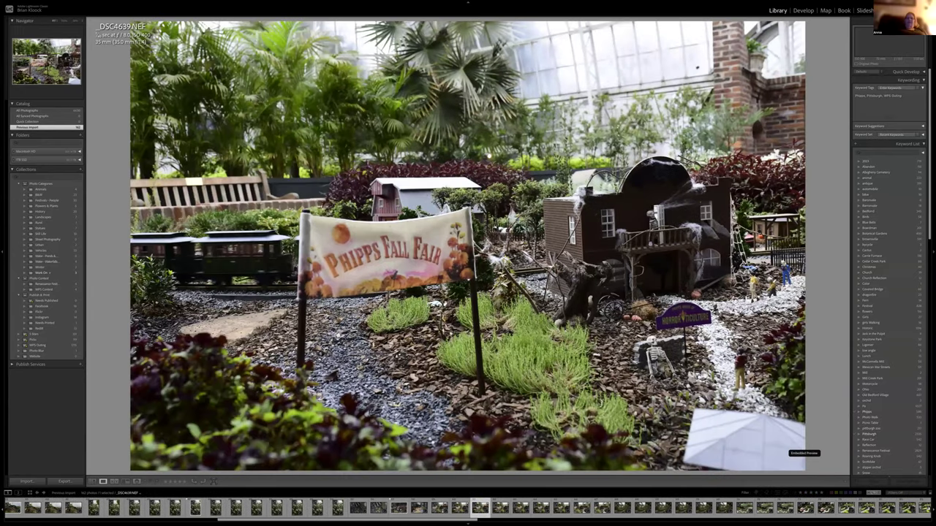
key(Right)
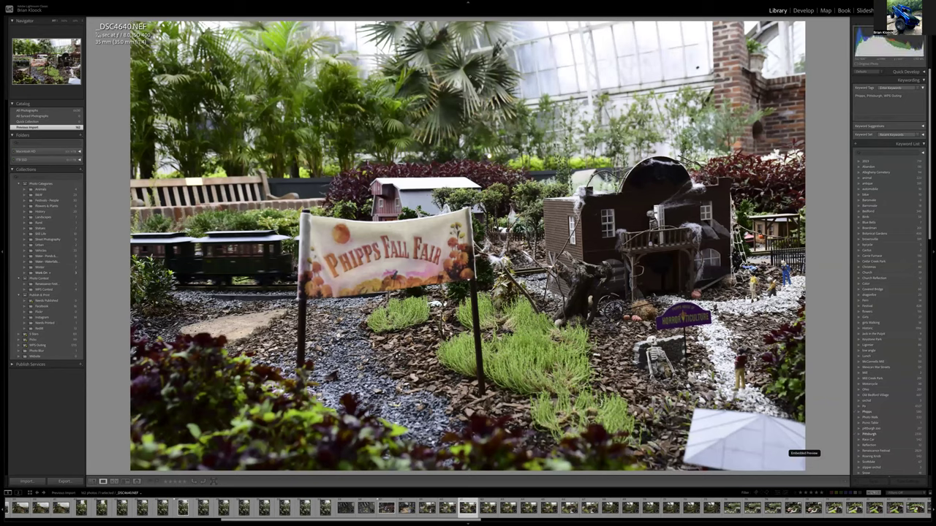
Step: Show the imported photos as a grid and filter them to flagged photos only
click(92, 481)
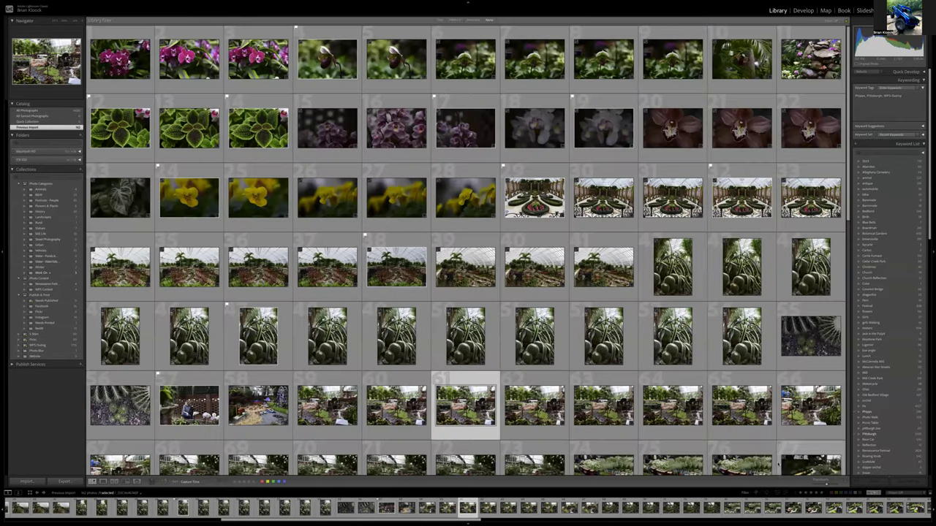
click(756, 494)
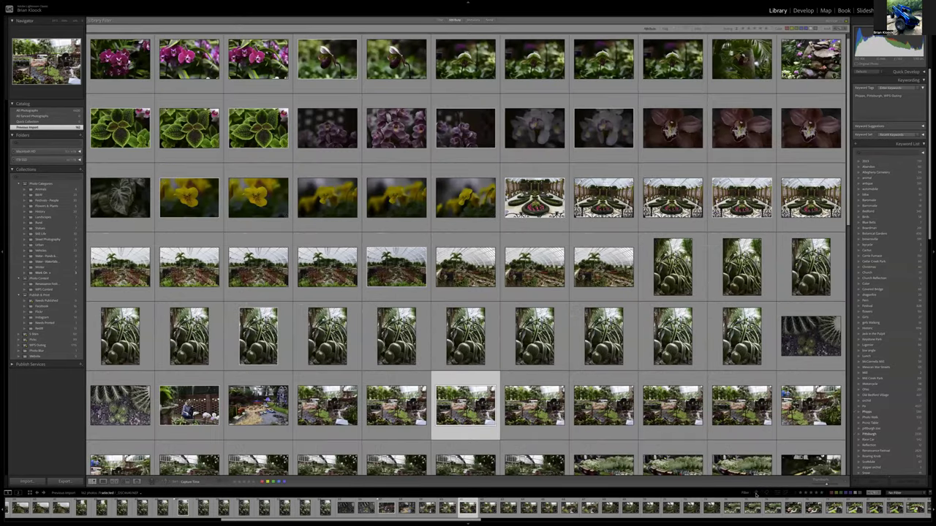
click(756, 494)
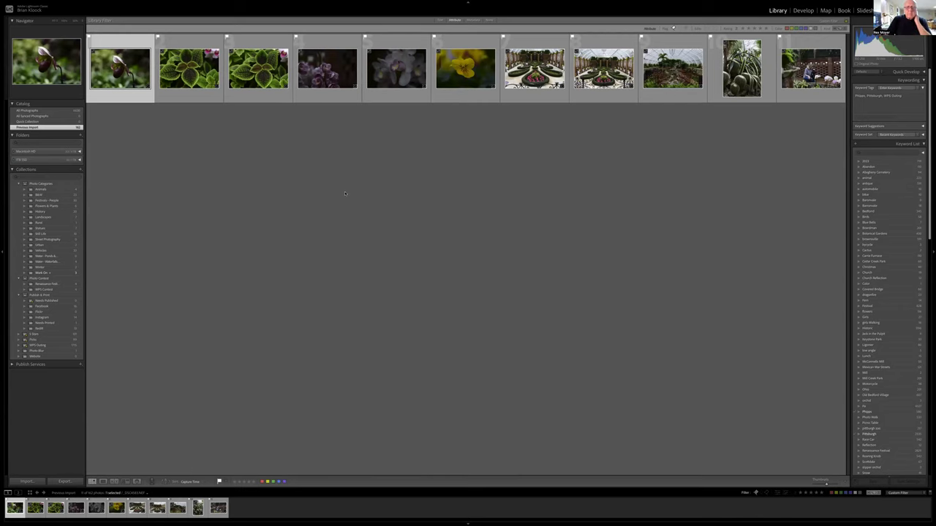
Step: View the flagged photos one at a time in Loupe view and rate green leaf photo _DSC4591 five stars
key(e)
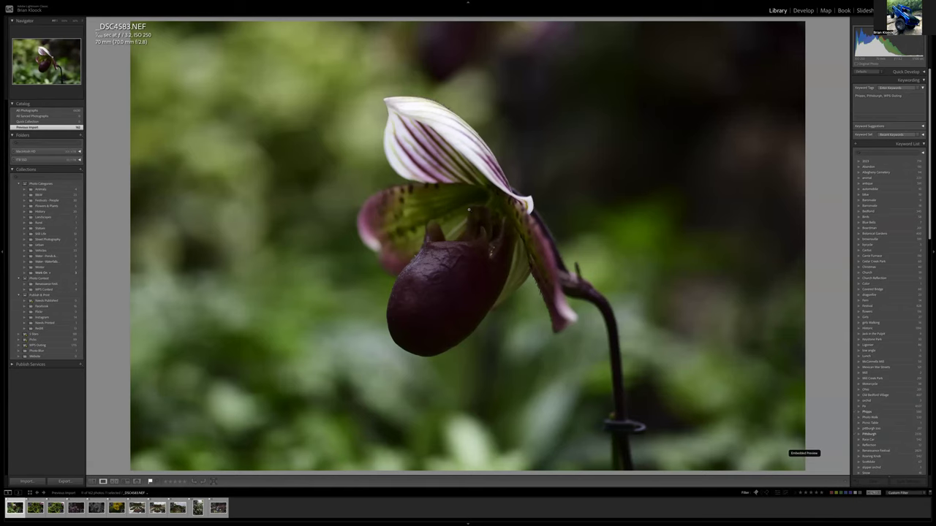
click(35, 508)
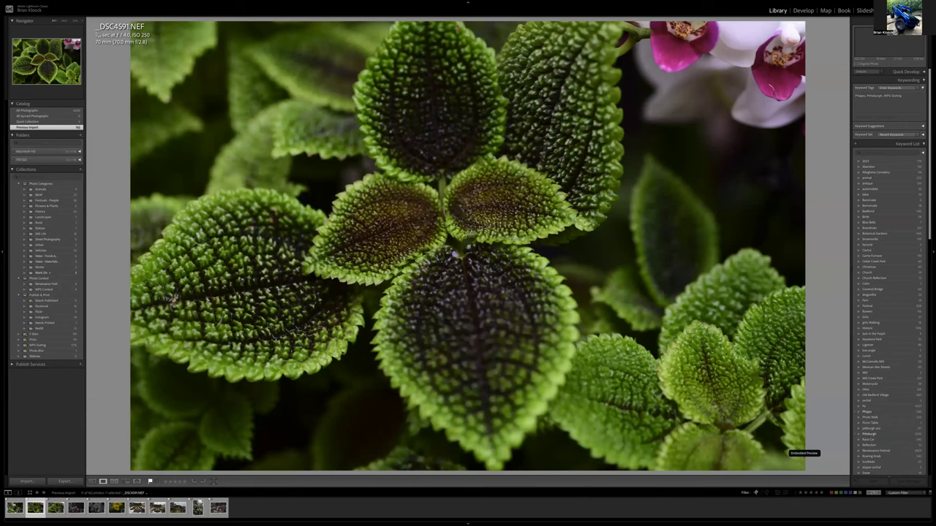
key(5)
key(Right)
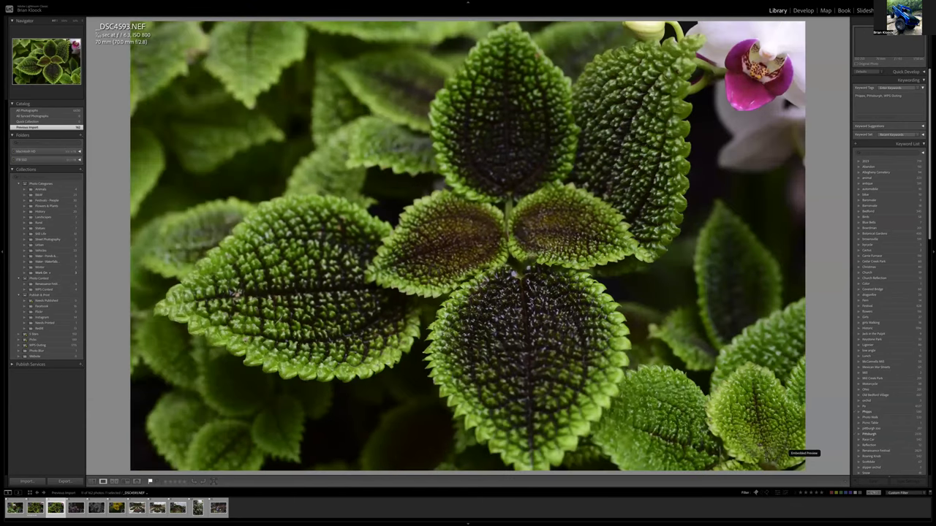
Step: Compare the flagged purple and white orchid photos and rate purple orchid _DSC4596 five stars
key(Right)
key(Right)
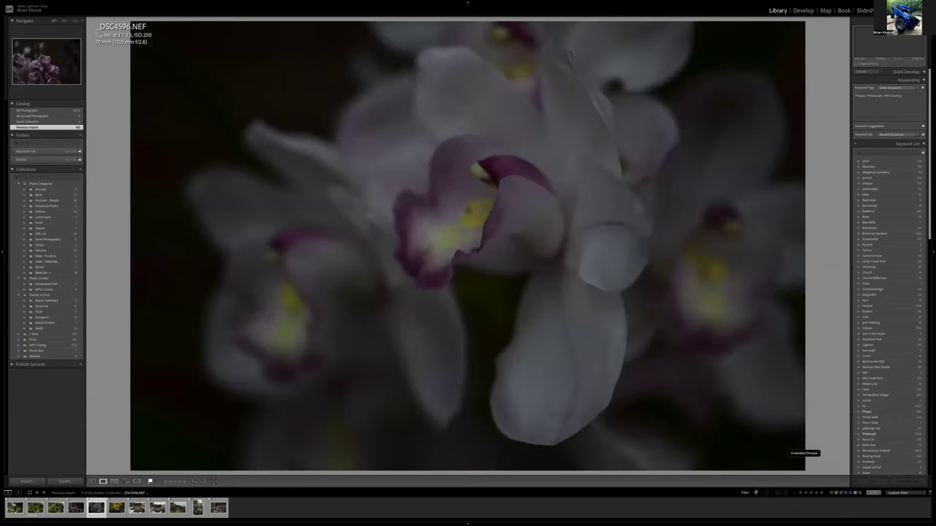
key(Left)
key(5)
key(Right)
key(Right)
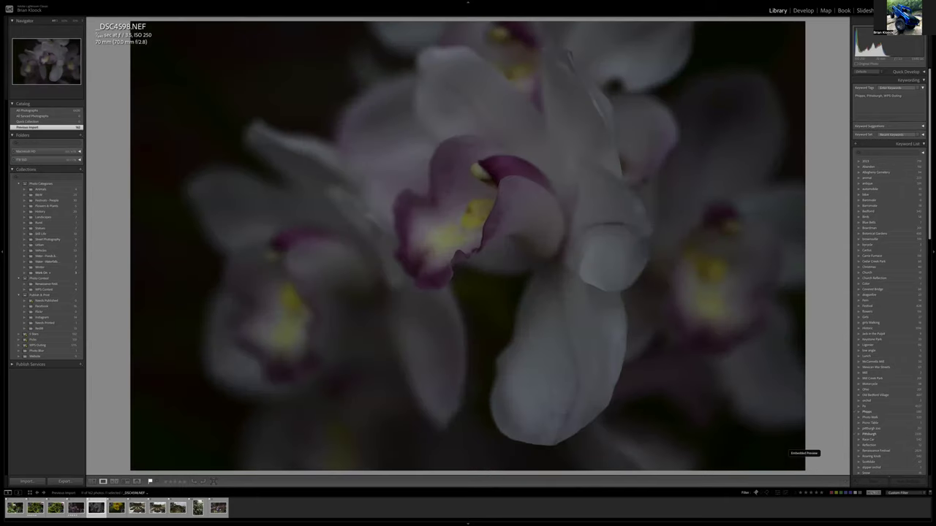
Step: Compare the two flagged formal hedge garden shots and rate _DSC4611 five stars
key(Right)
key(Right)
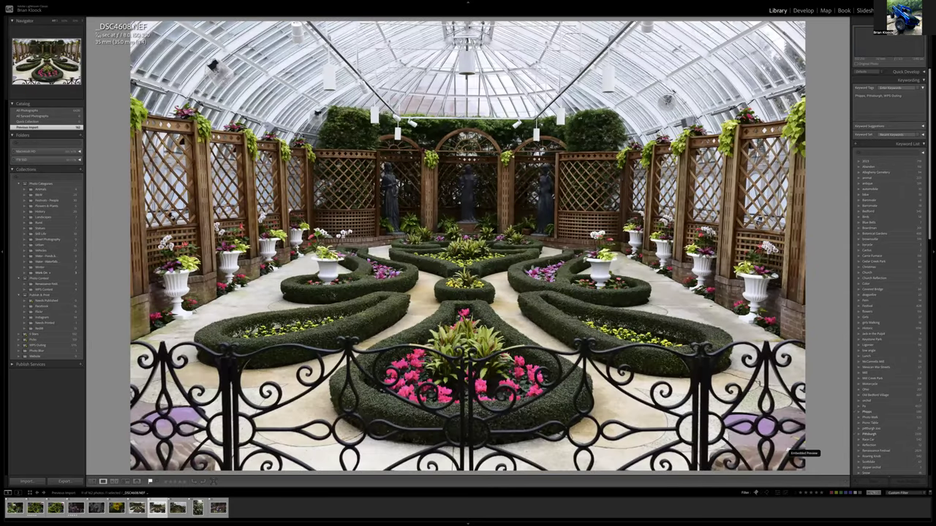
key(Left)
key(Right)
key(5)
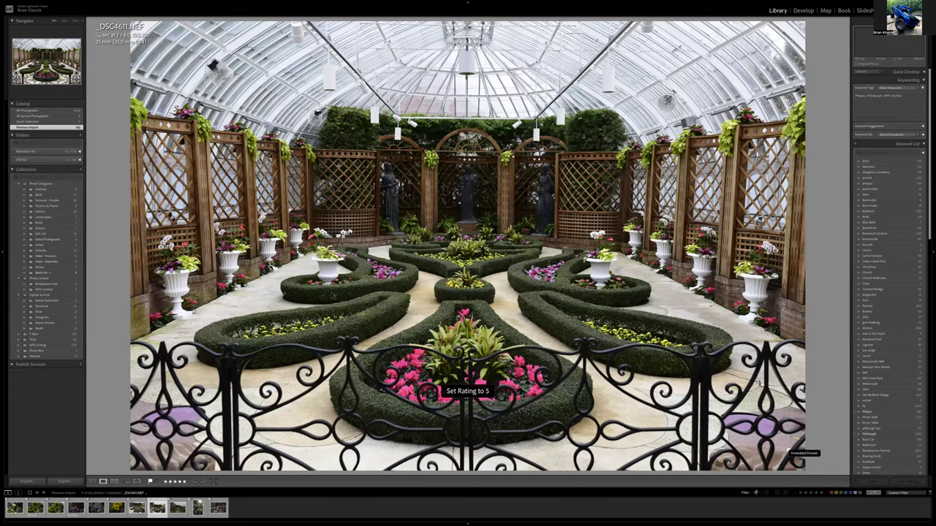
Step: Review the last flagged photos and rate the cactus shot and _DSC4636 of the woman beside the orchids five stars
key(Right)
key(Right)
key(Right)
key(Left)
key(Right)
key(5)
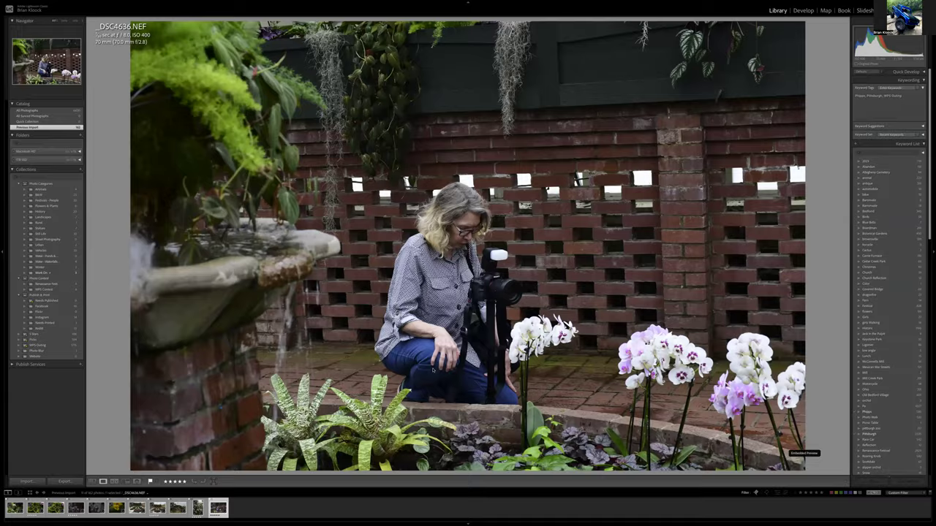
Step: Return to the grid and narrow the flagged photos to those rated five stars
key(g)
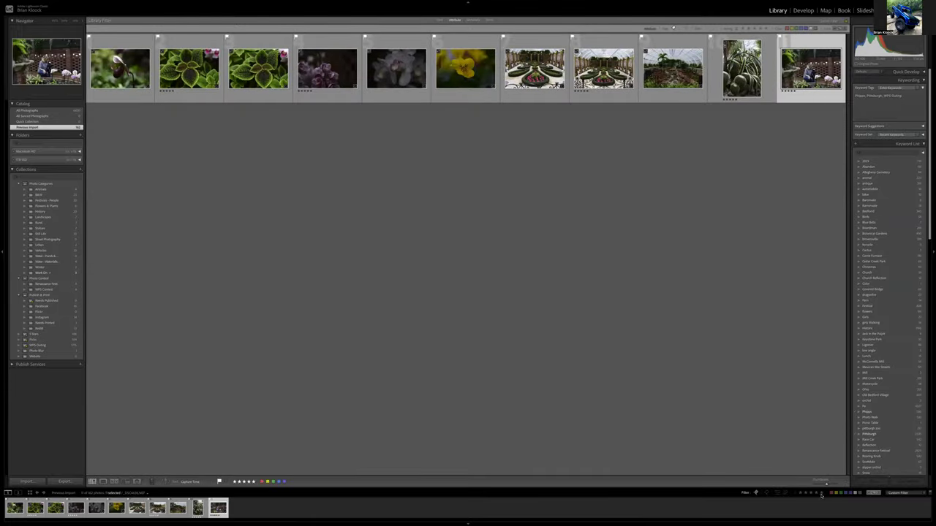
click(822, 494)
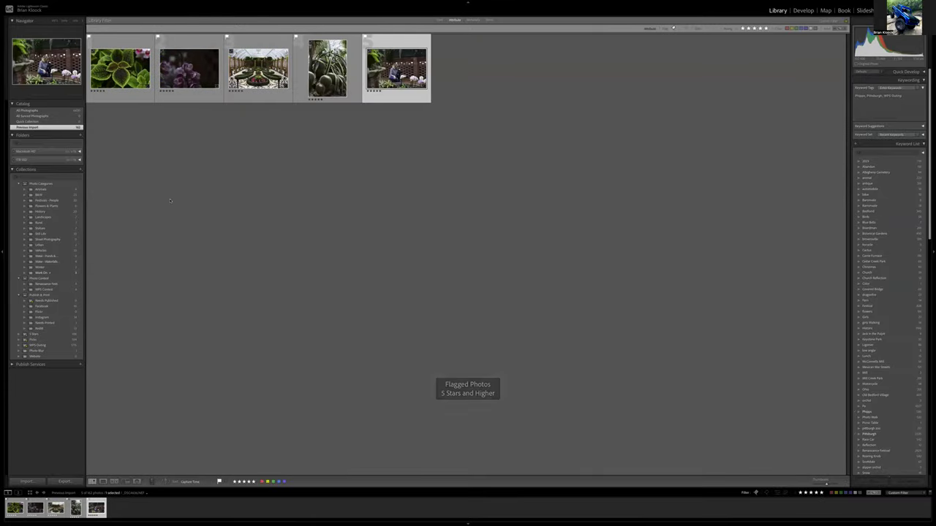
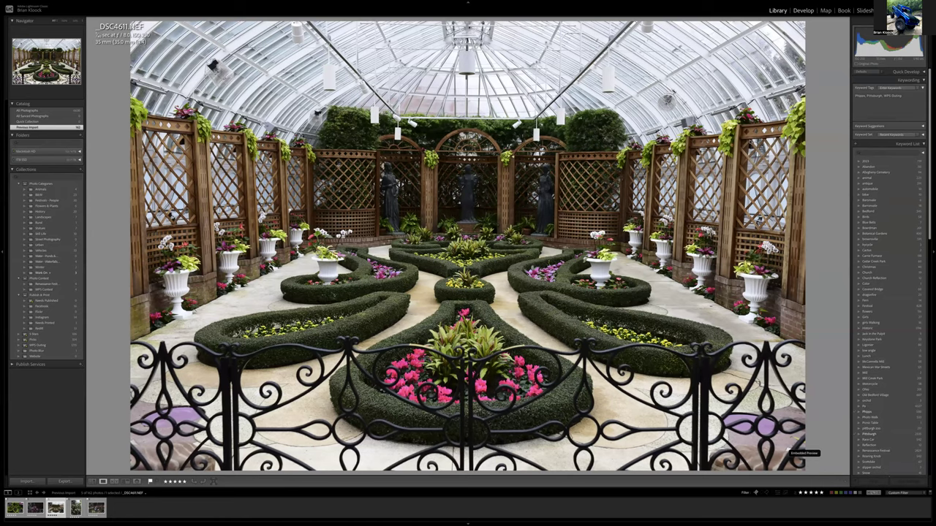
Step: Open hedge garden photo _DSC4611 in Develop and enable Remove Chromatic Aberration and Enable Profile Corrections
click(803, 10)
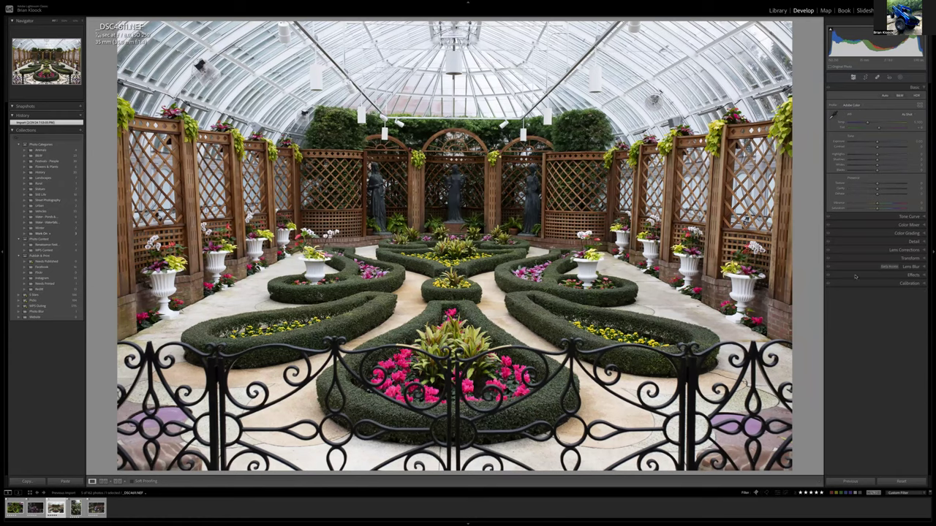
click(859, 251)
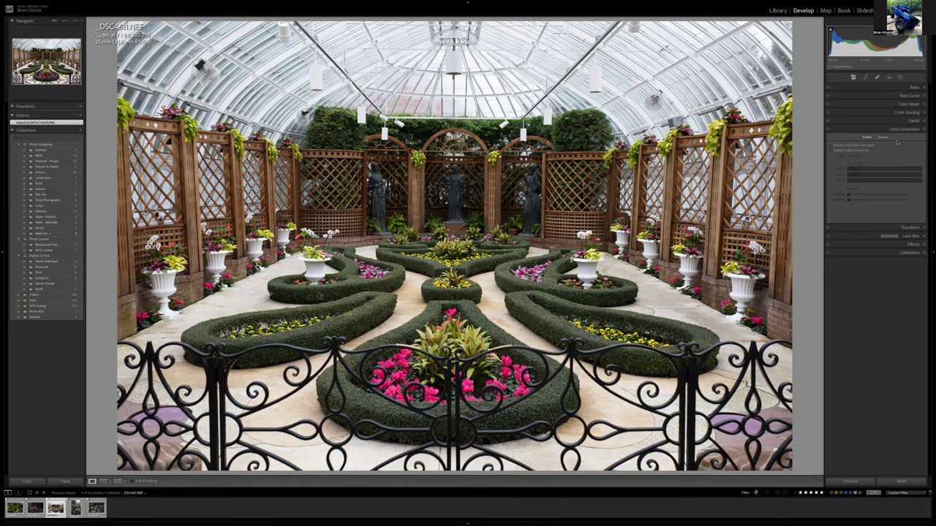
click(831, 146)
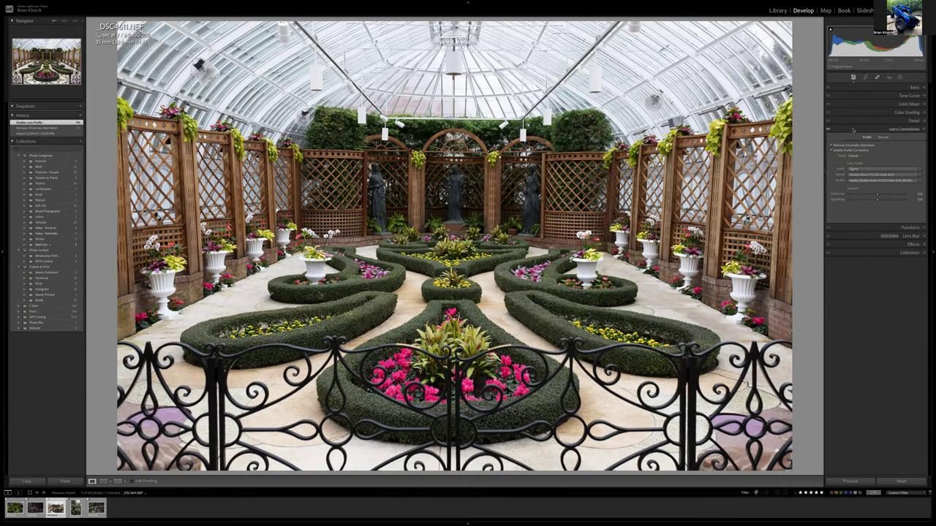
click(885, 129)
Step: Apply the Auto tone settings to the hedge garden photo and compare them with the Enable Lens Profile history state
click(862, 87)
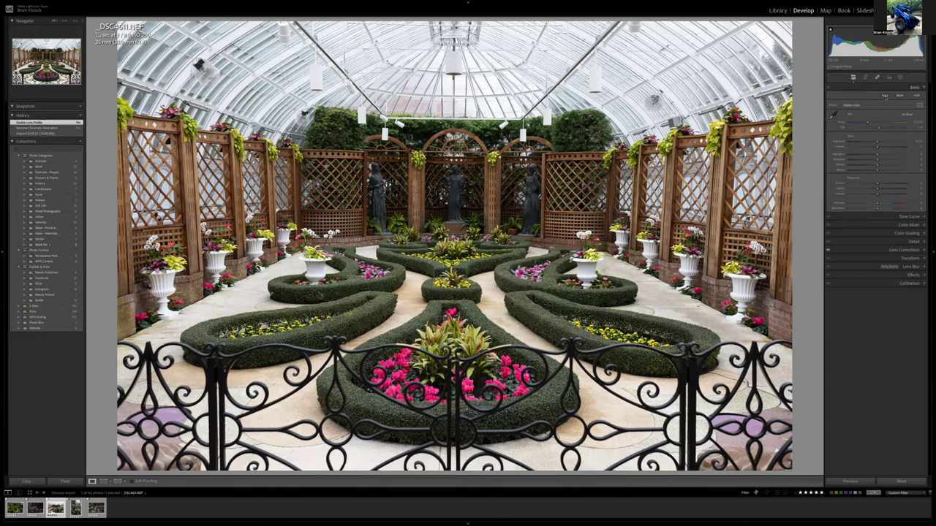
click(886, 96)
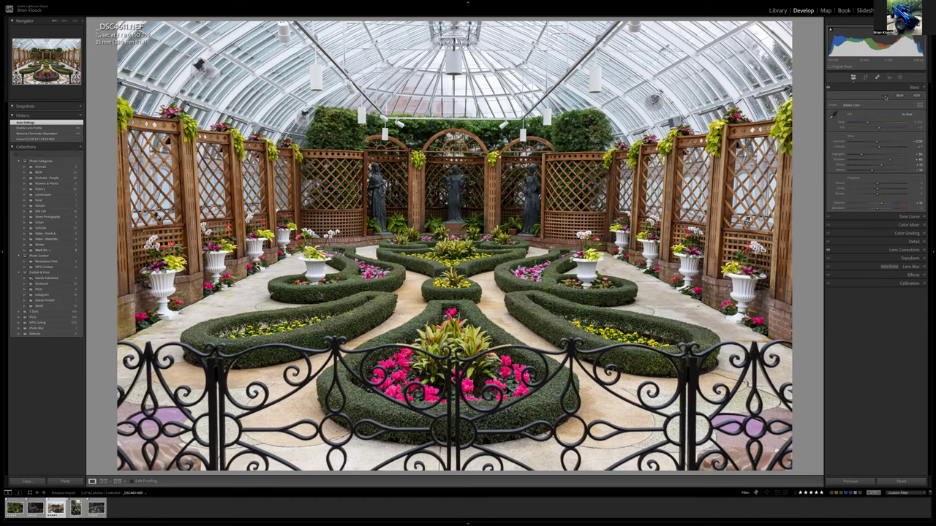
click(35, 128)
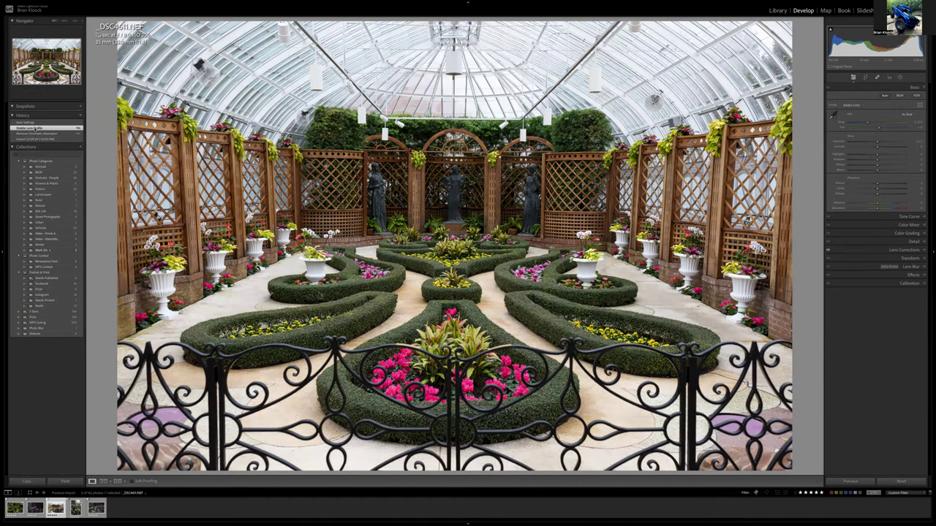
click(35, 122)
click(35, 129)
click(35, 123)
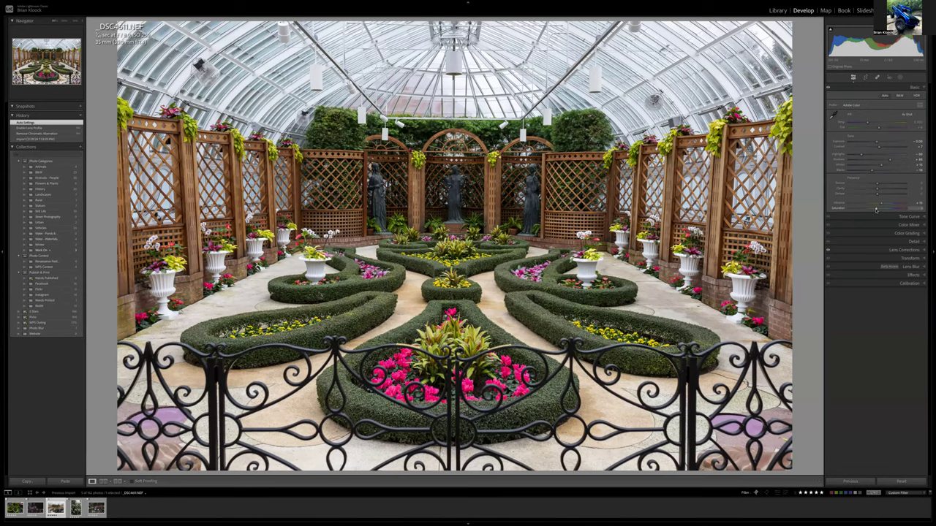
Step: Fine-tune the Saturation and Vibrance of the hedge garden photo
click(875, 210)
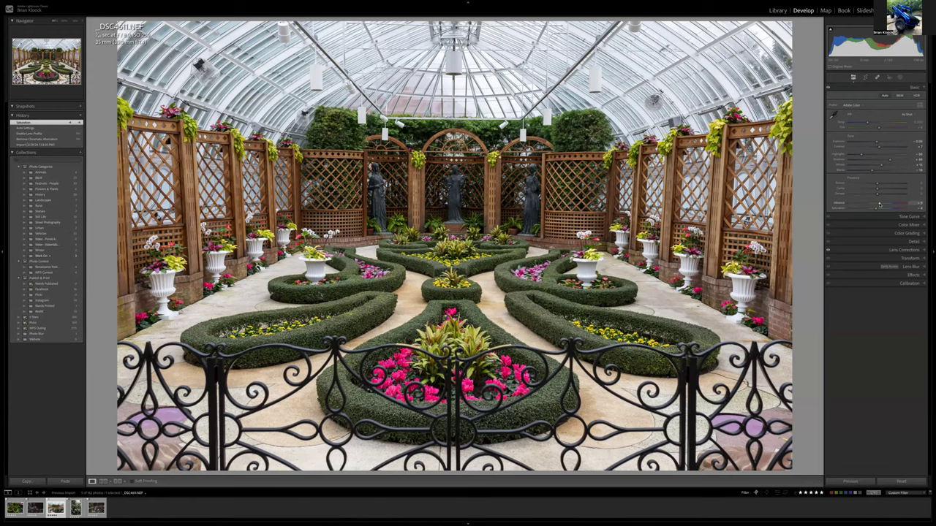
click(879, 205)
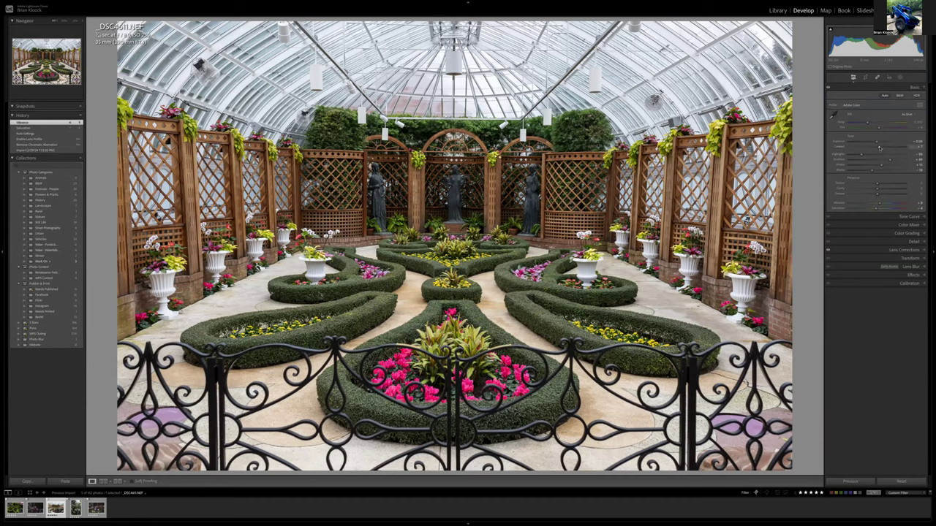
Step: Raise the Contrast and Blacks, lower the Highlights, and set the Whites of the hedge garden photo using the clipping preview
drag(880, 148, 882, 148)
drag(882, 148, 856, 155)
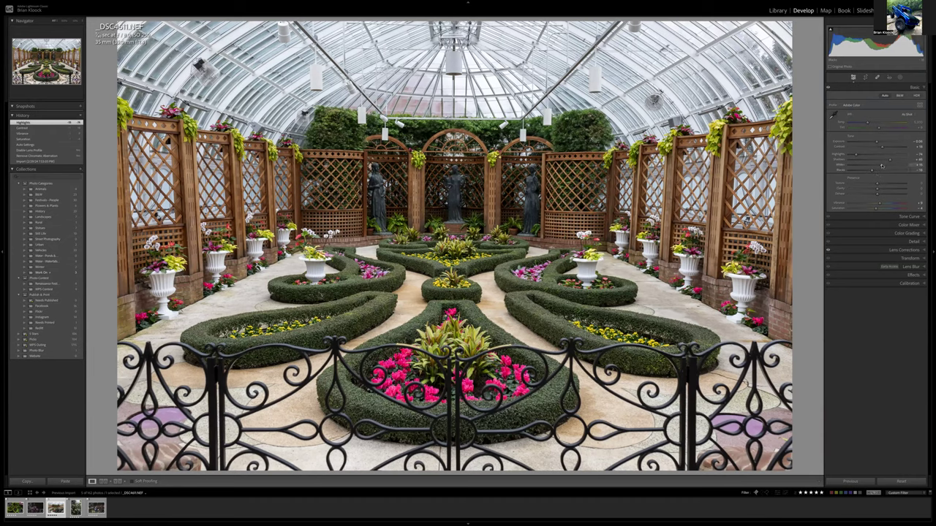
alt+click(882, 165)
alt+click(881, 166)
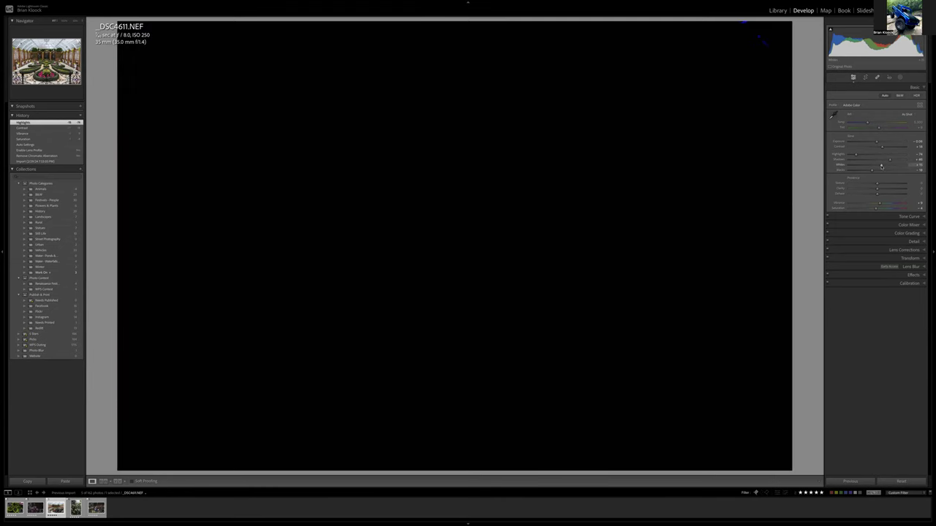
drag(881, 166, 881, 167)
drag(880, 166, 881, 167)
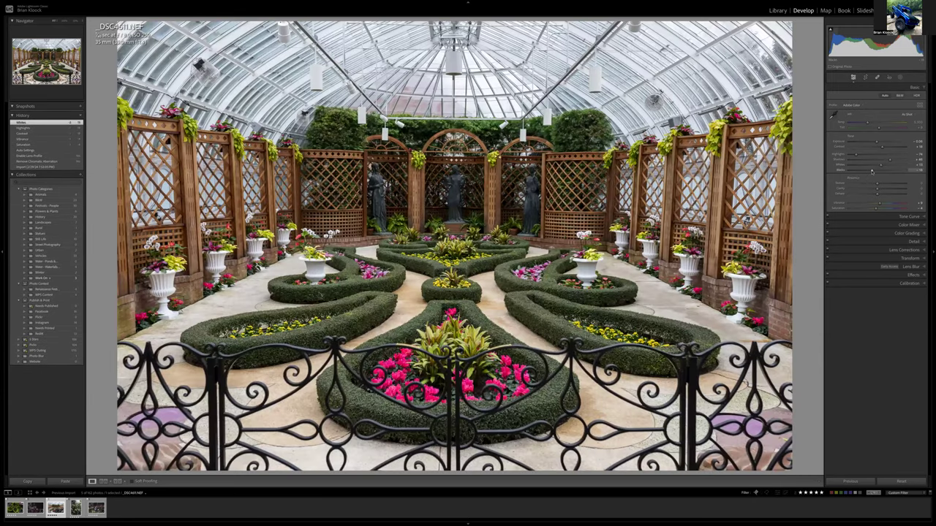
mouse_move(871, 171)
mouse_down()
mouse_move(862, 171)
mouse_move(878, 172)
mouse_up()
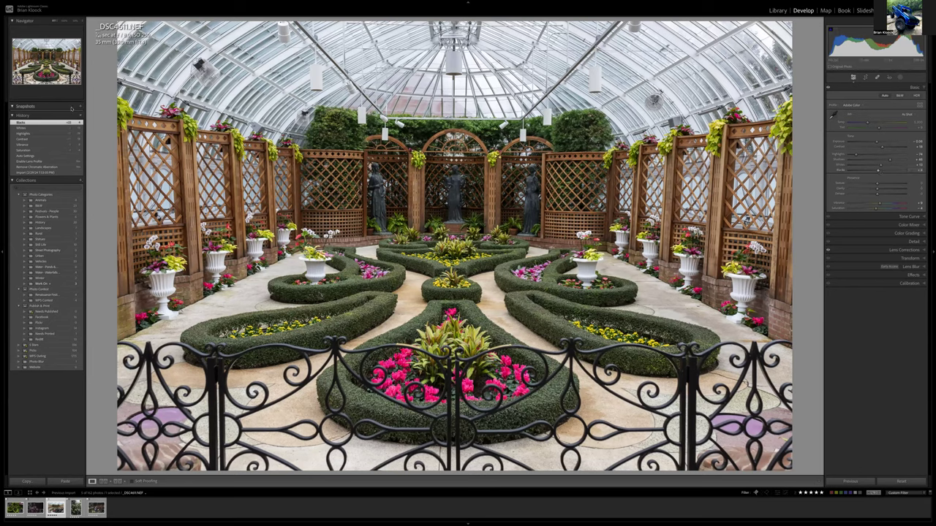
Step: Save the current edit of the hedge garden photo as a snapshot named basic color
click(80, 106)
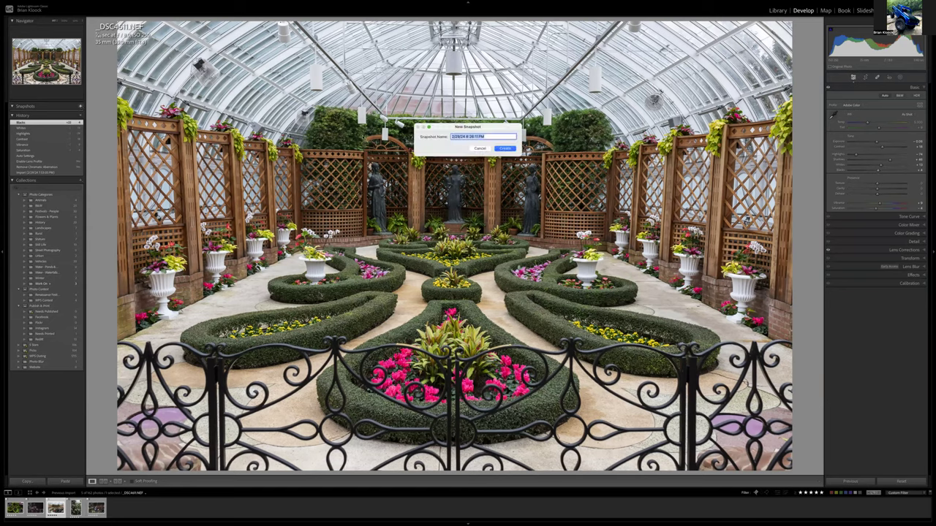
text(Ed)
text(sic colo)
text(r)
key(Return)
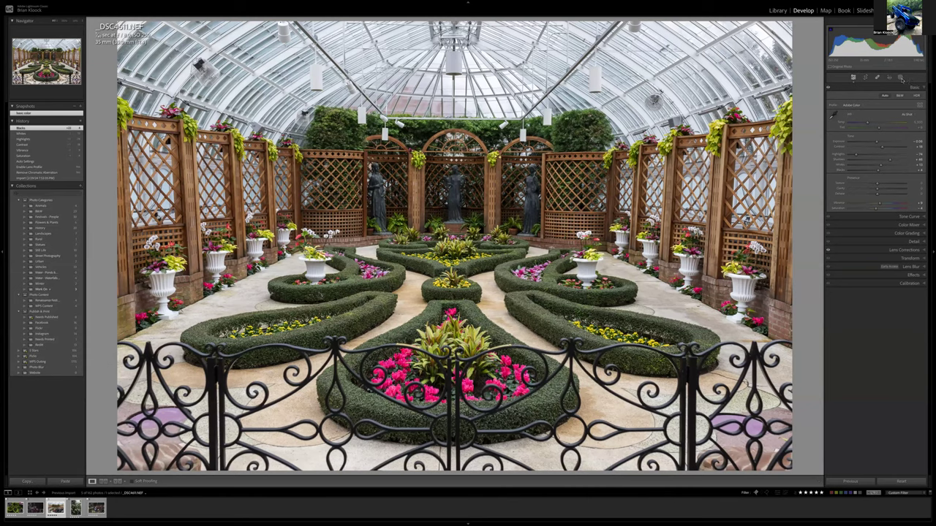
Step: Add a linear gradient mask over the glass ceiling, fading out around the top of the trellis, and refine its position and angle
click(900, 78)
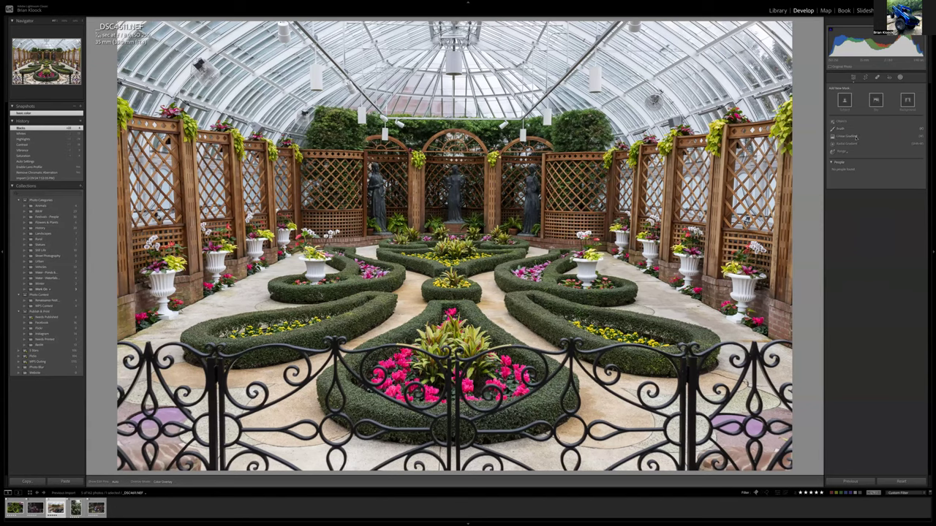
click(855, 136)
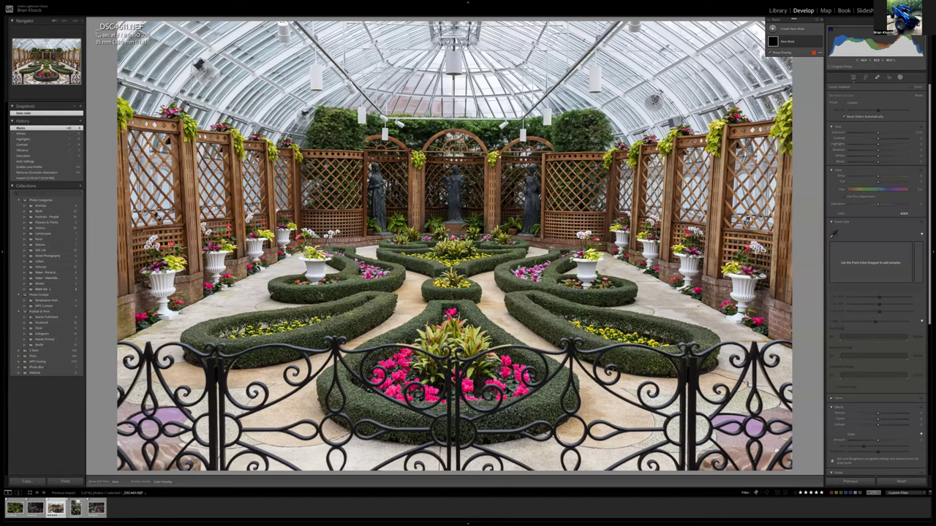
drag(453, 82, 454, 143)
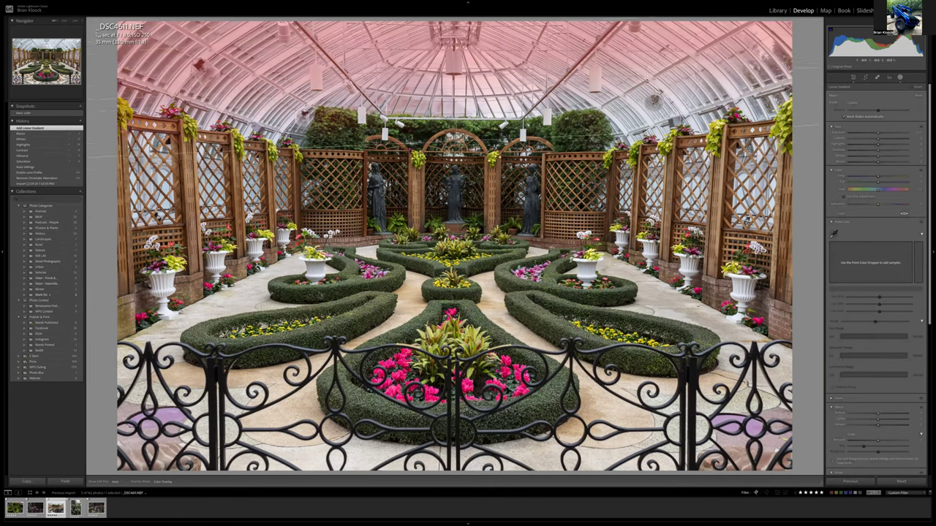
drag(647, 75, 648, 52)
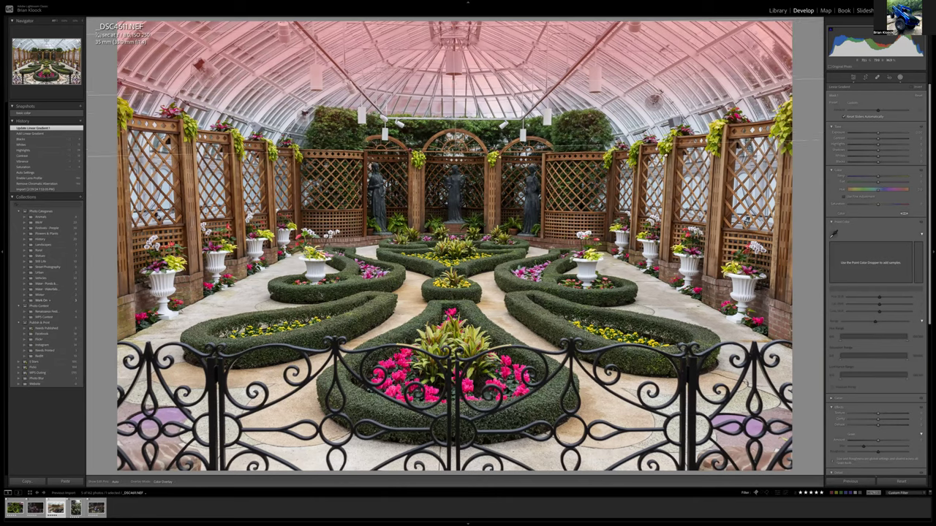
drag(454, 110, 454, 99)
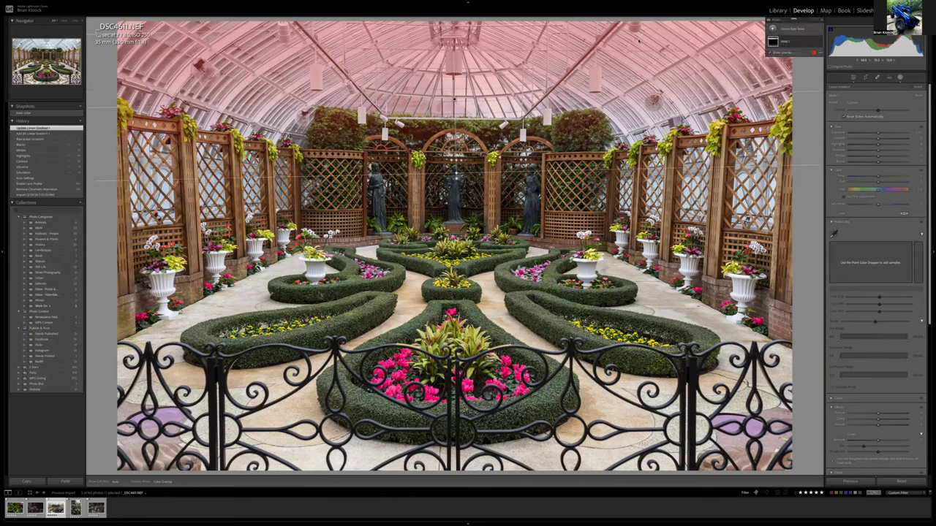
drag(589, 23, 604, 56)
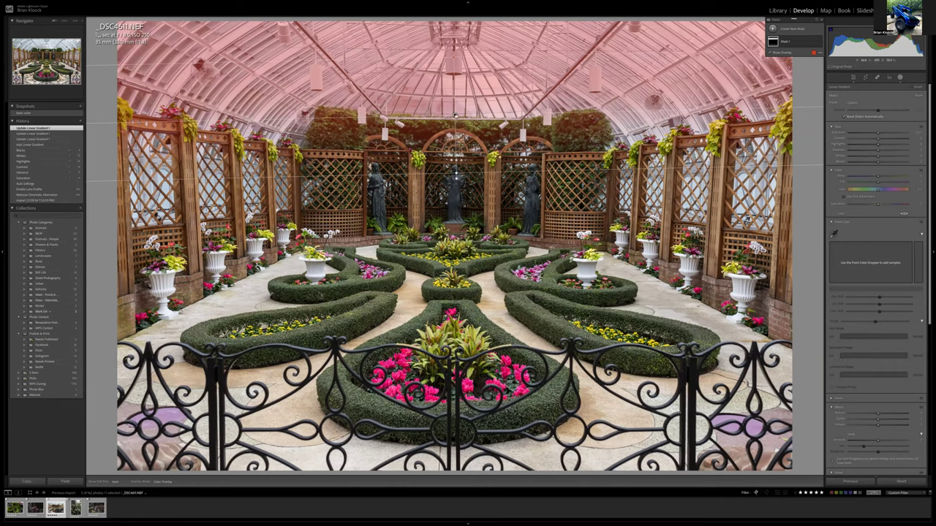
drag(455, 115, 455, 115)
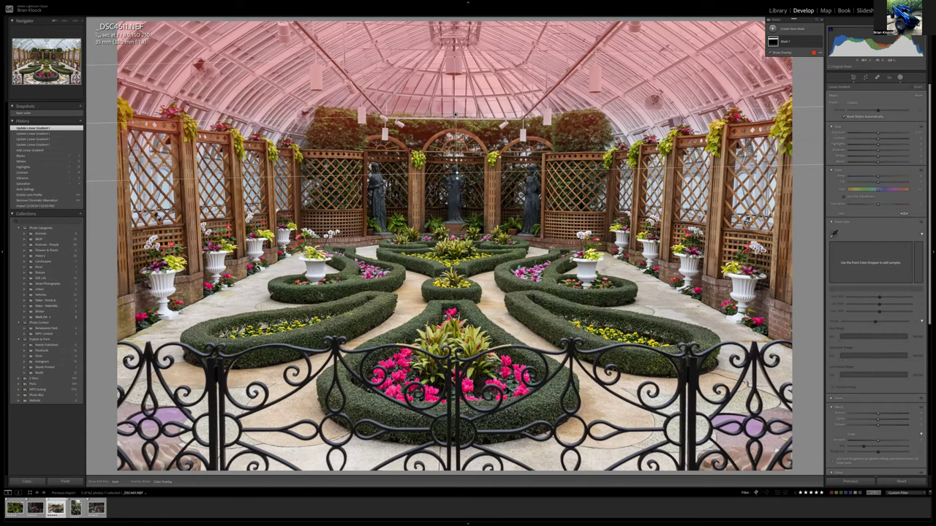
drag(648, 53, 665, 80)
drag(594, 73, 590, 74)
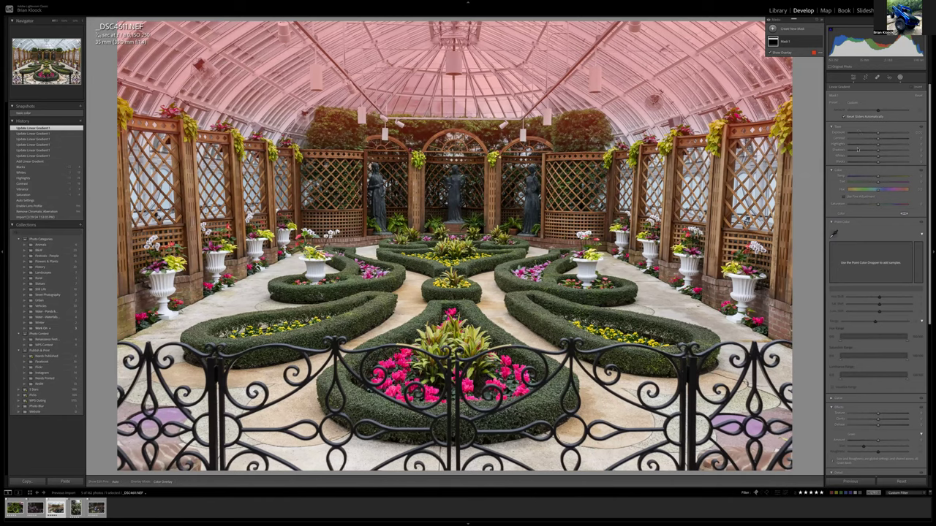
Step: Darken the ceiling mask by lowering Exposure, Highlights and Shadows, and fine-tune its Whites and Blacks
drag(878, 136, 874, 135)
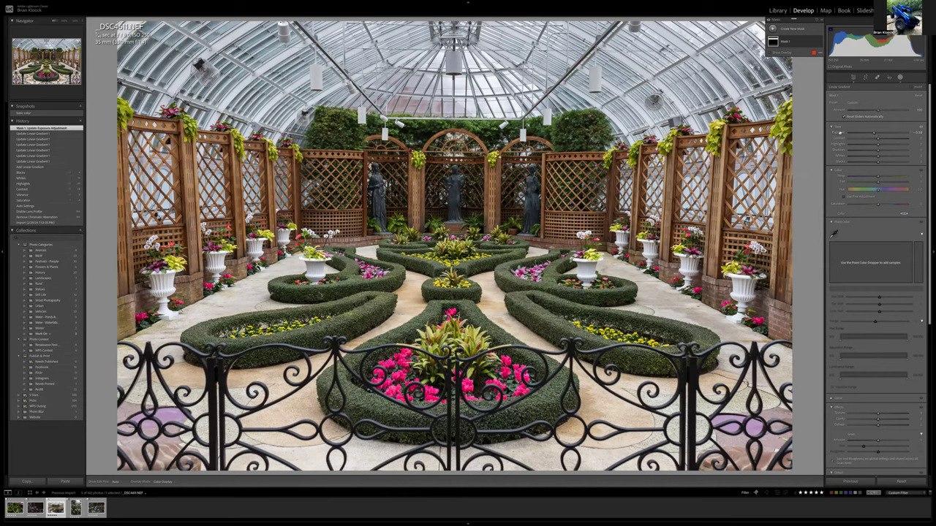
mouse_move(879, 147)
mouse_down()
mouse_move(861, 145)
mouse_move(885, 151)
mouse_move(871, 153)
mouse_up()
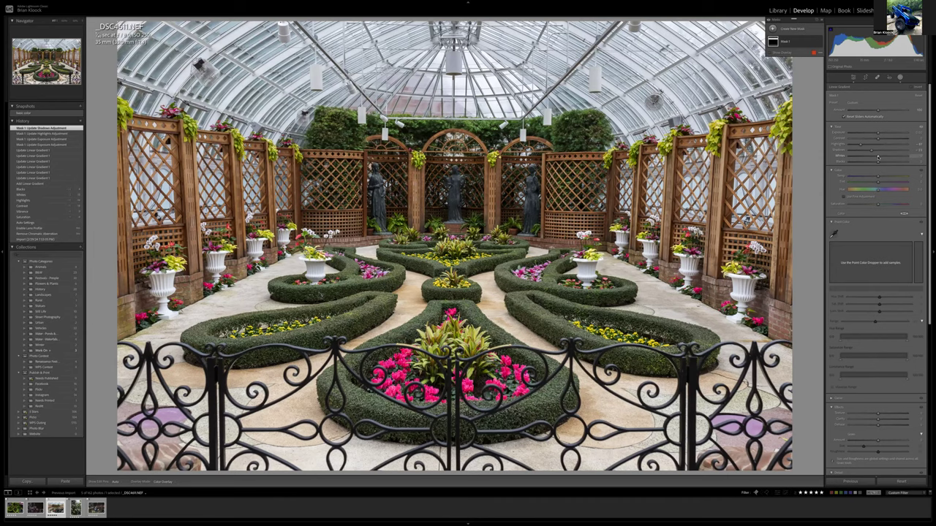
drag(878, 157, 879, 163)
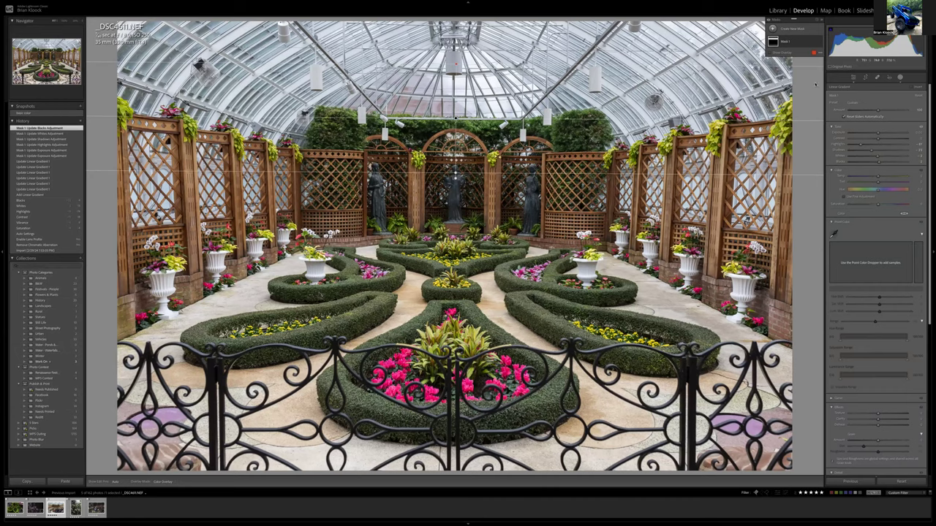
Step: Hide and show the ceiling mask to compare the photo with and without its adjustments
click(819, 42)
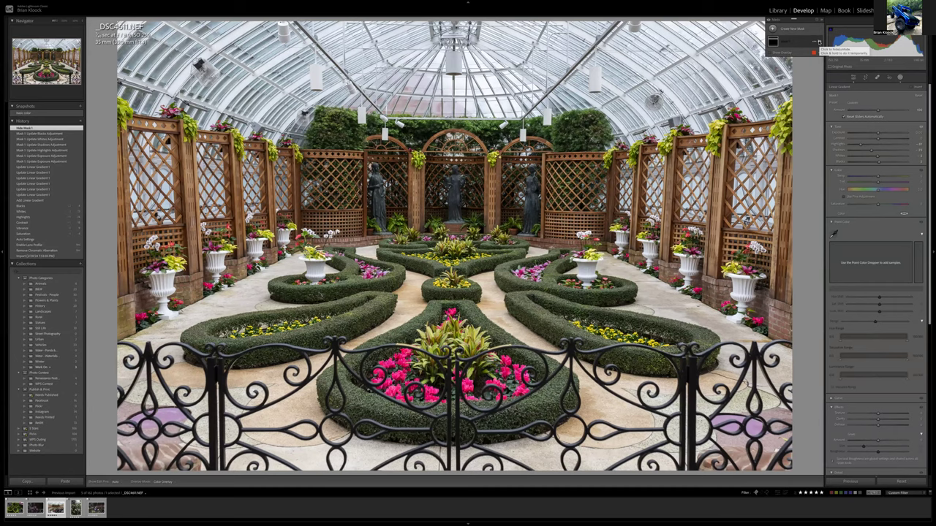
click(817, 42)
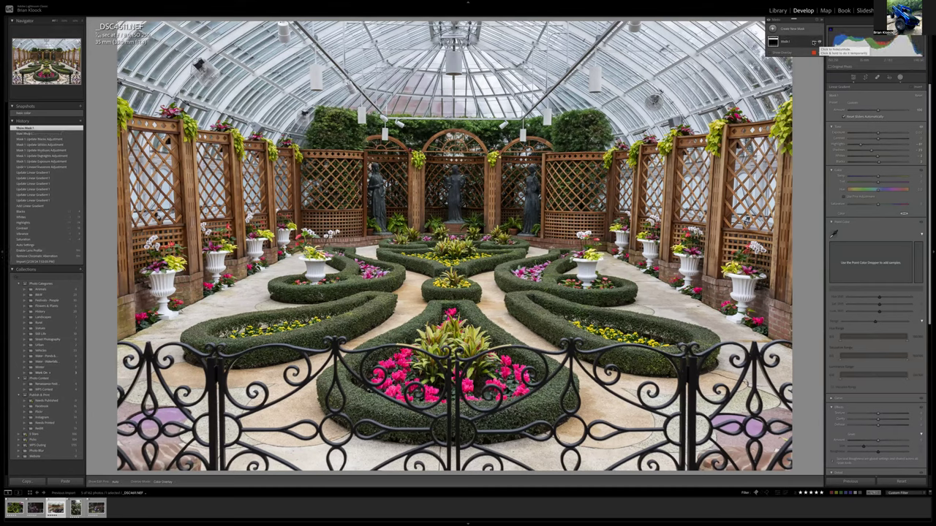
right_click(814, 41)
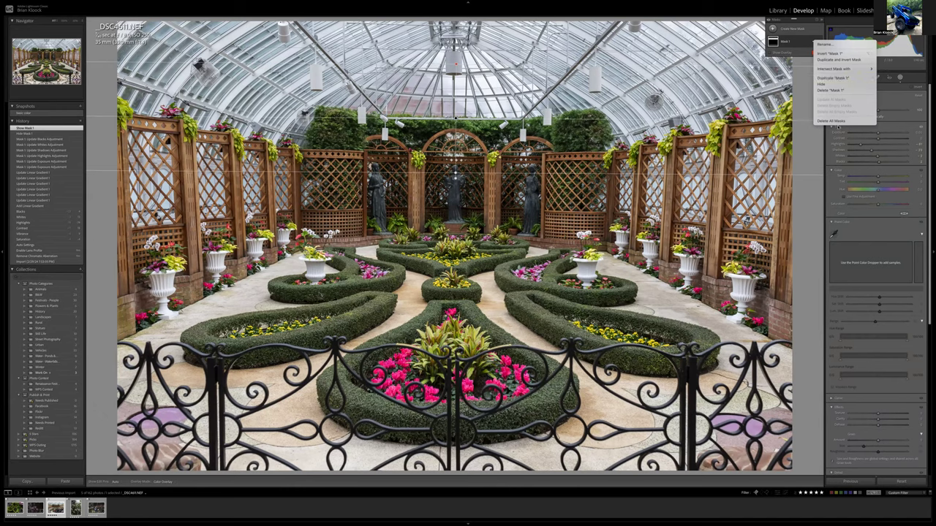
click(787, 42)
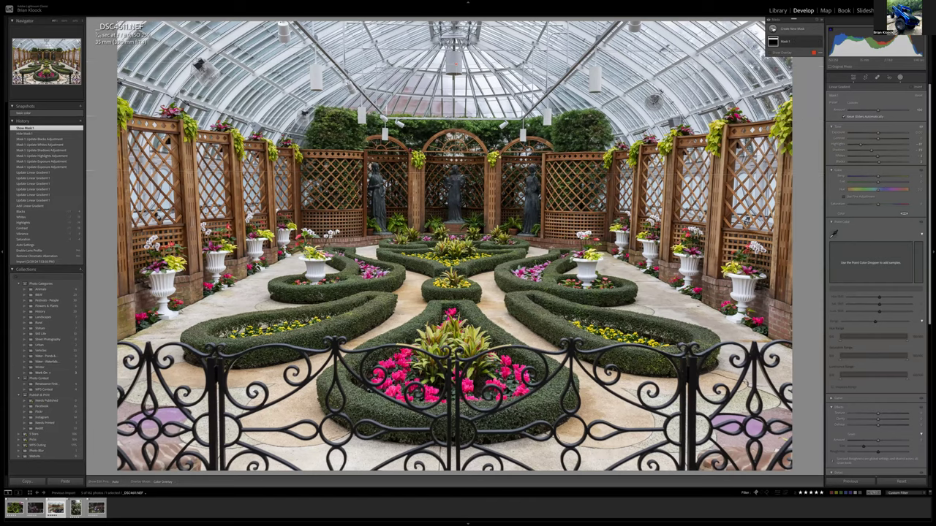
Step: Add a tall radial gradient mask centred on the middle flower beds and invert it to cover the surroundings
click(774, 28)
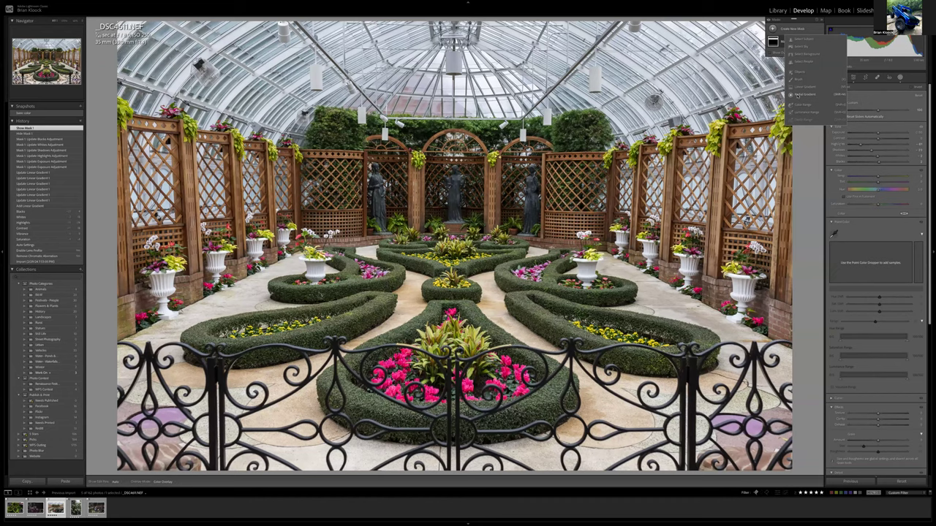
click(797, 95)
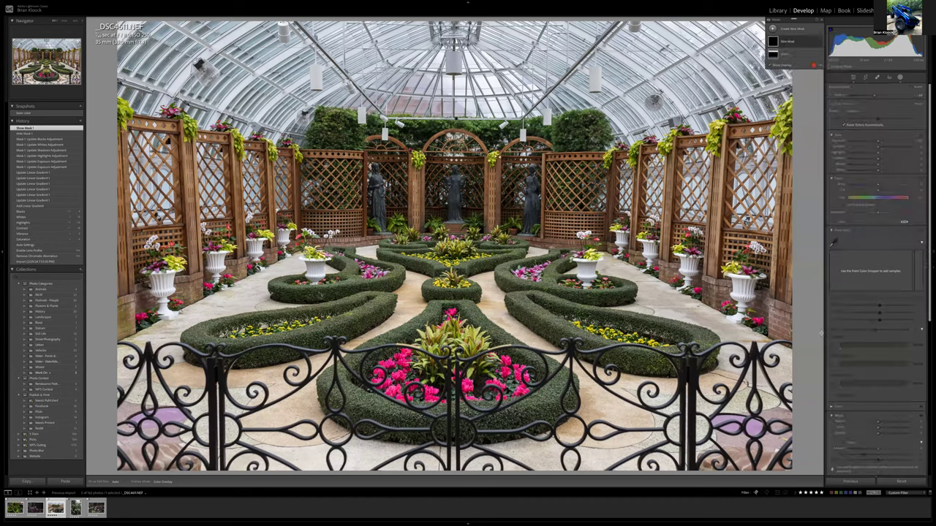
drag(449, 210, 501, 344)
drag(465, 172, 482, 192)
drag(516, 269, 553, 265)
drag(466, 234, 465, 252)
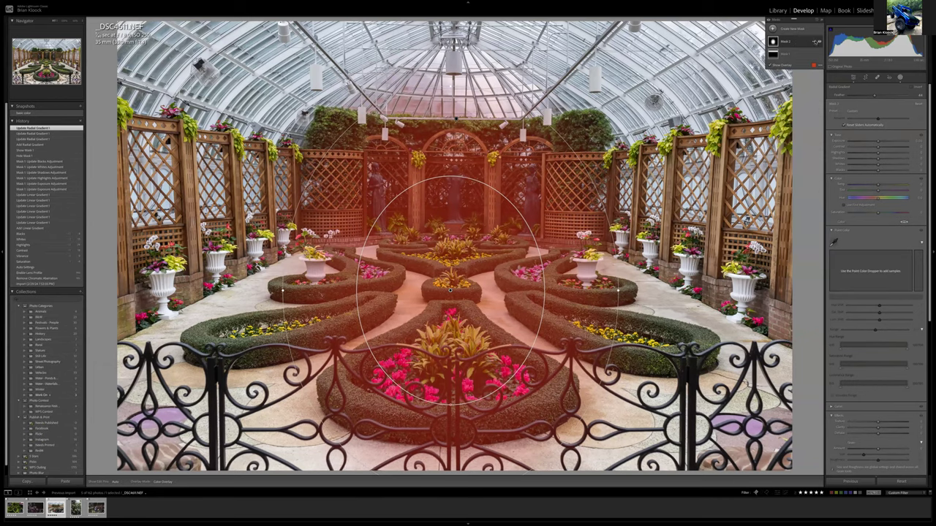
right_click(814, 42)
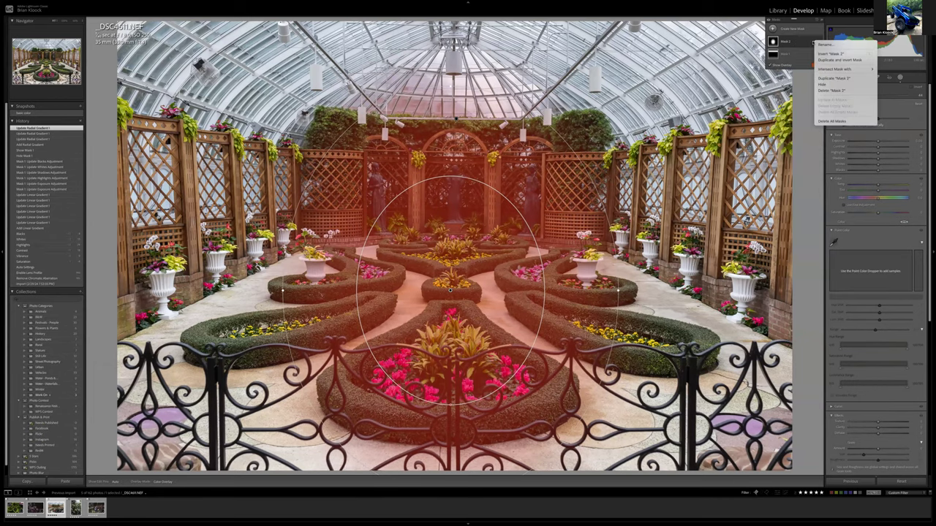
click(831, 53)
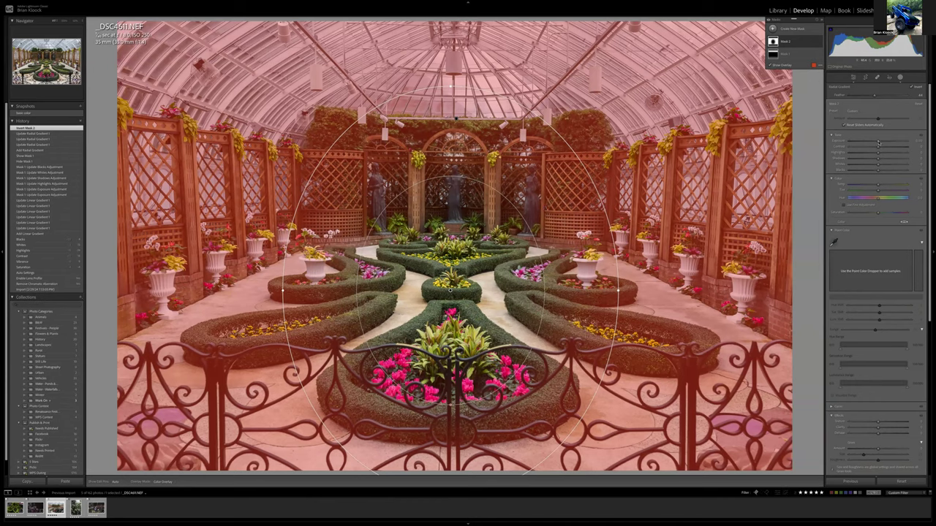
Step: Darken the inverted radial mask with Exposure, Highlights and Shadows, then reduce its feather and refine the ellipse around the central beds
drag(878, 141, 873, 142)
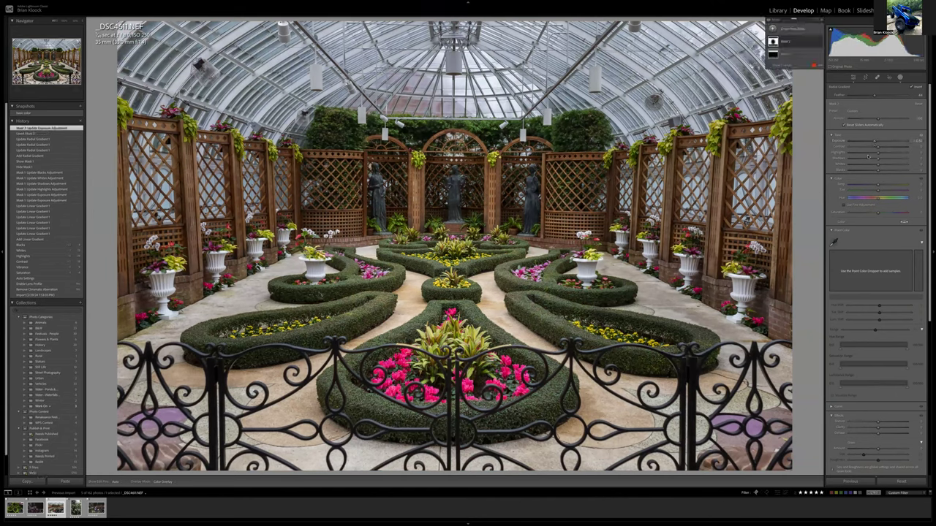
drag(878, 155, 878, 159)
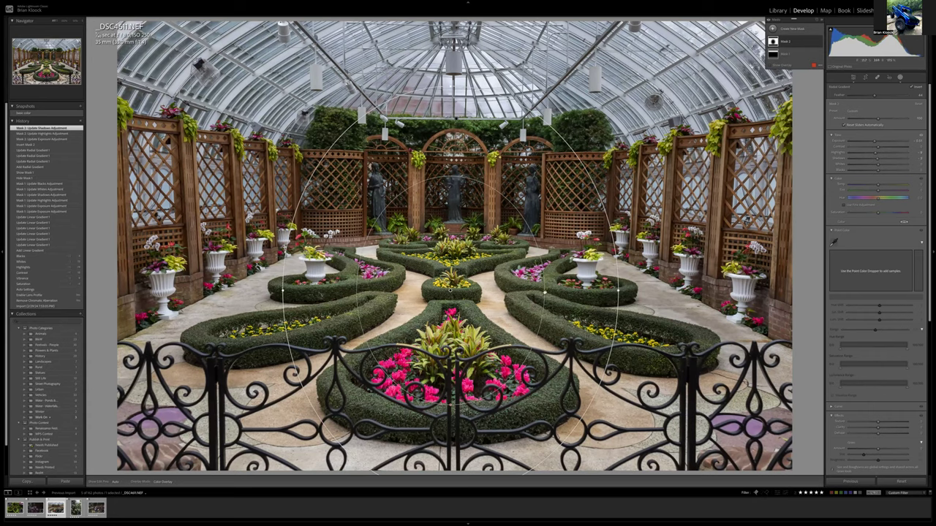
drag(457, 401, 452, 424)
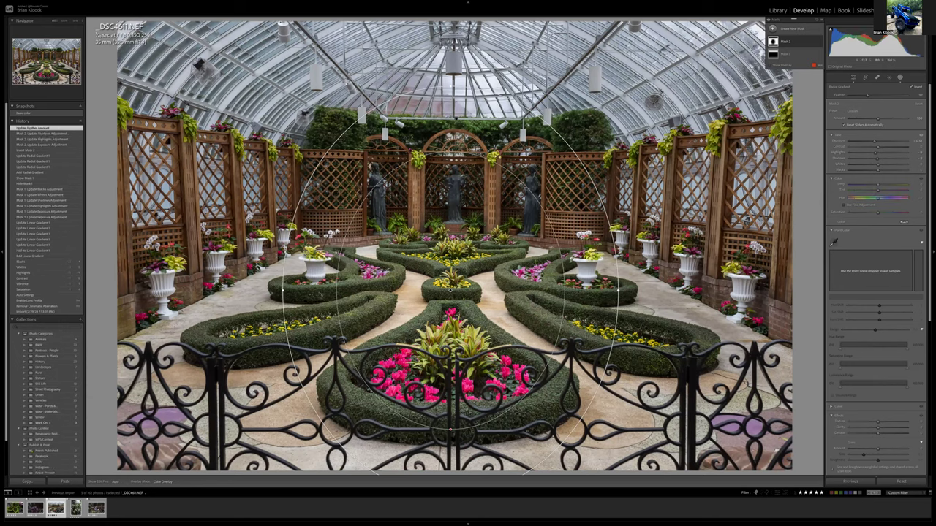
drag(450, 86, 483, 92)
drag(485, 272, 490, 281)
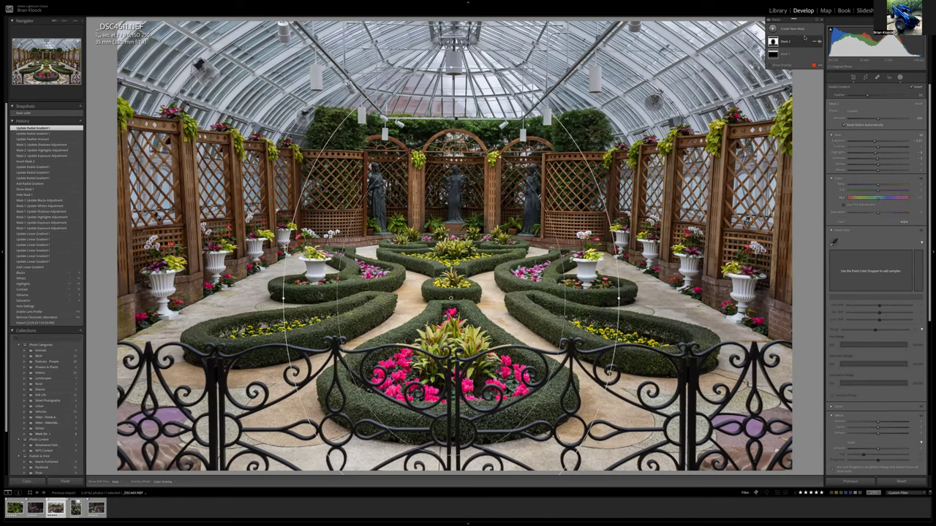
Step: Add another radial gradient mask over the left ceiling and trellis, enlarged and tilted toward the central hedges
right_click(784, 40)
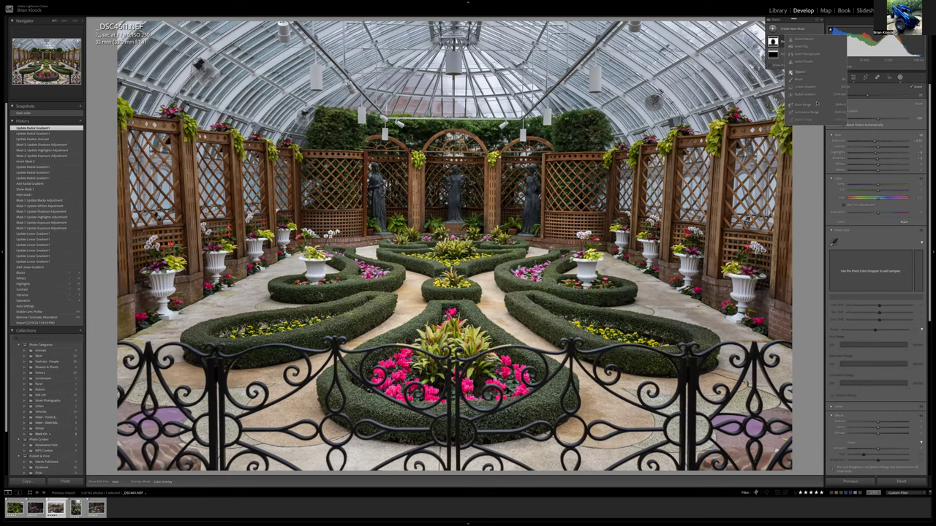
click(807, 94)
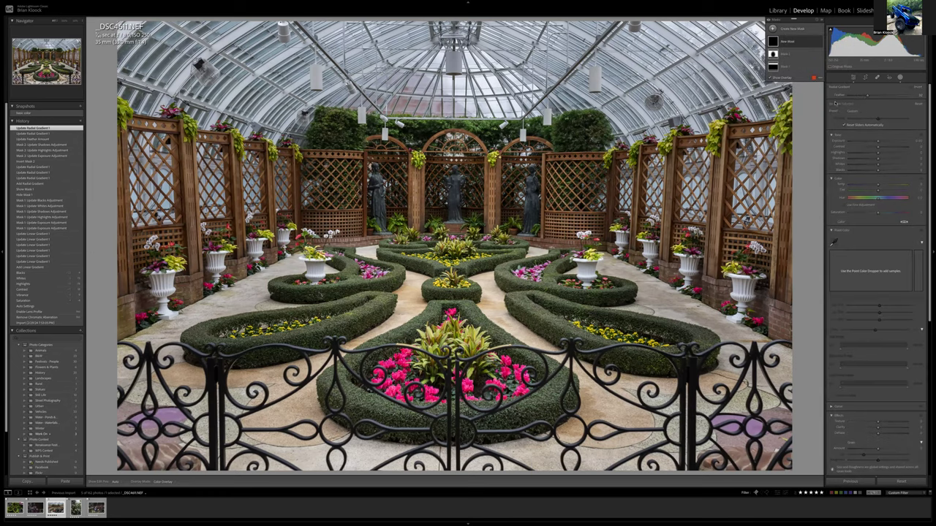
drag(214, 78, 256, 187)
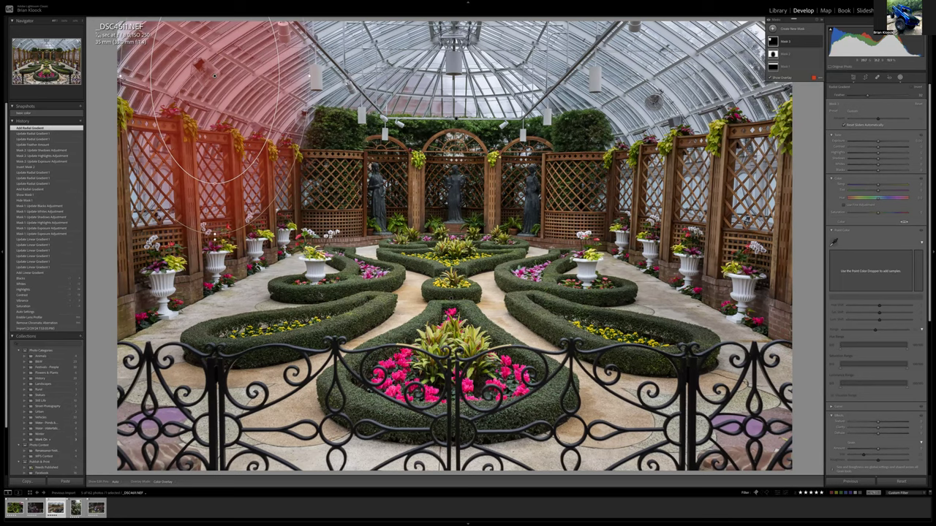
drag(307, 132, 329, 146)
drag(215, 99, 229, 121)
drag(292, 204, 329, 277)
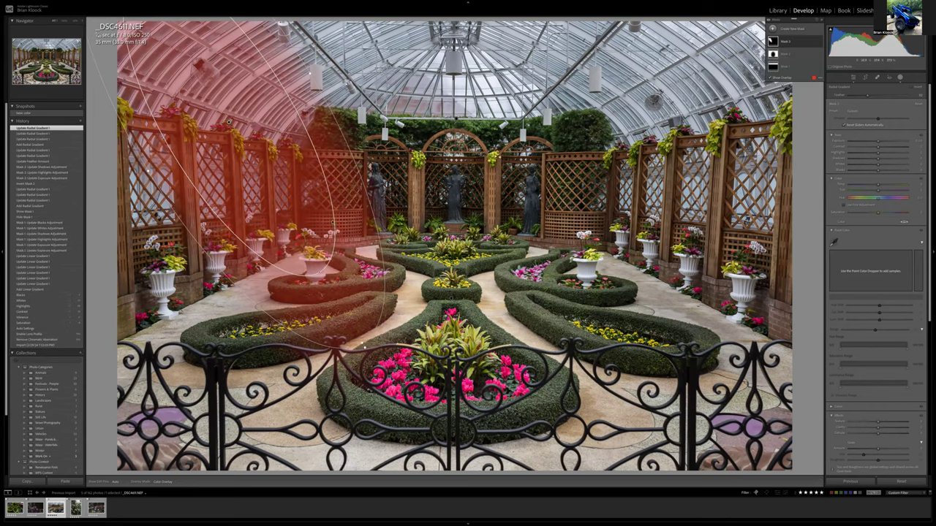
drag(310, 72, 100, 199)
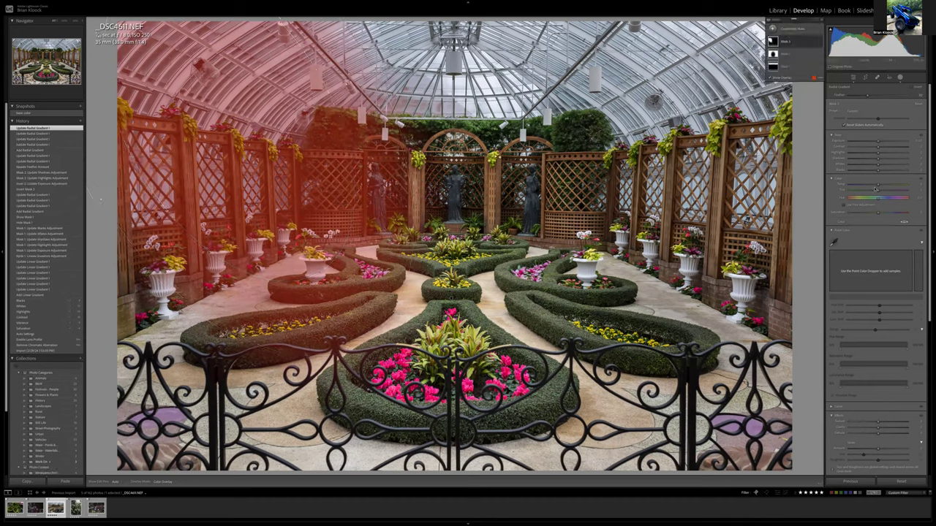
Step: Warm the left radial mask's color temperature and raise its Exposure slightly
drag(876, 189, 878, 187)
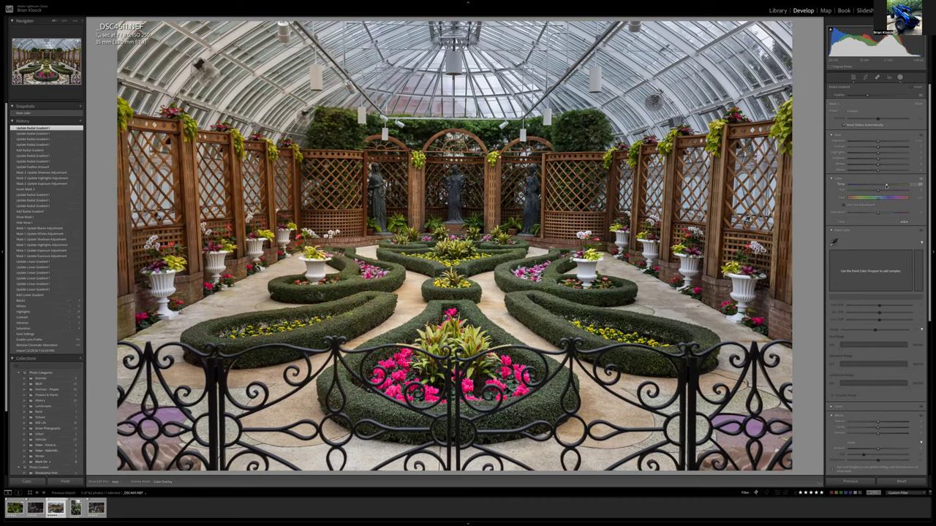
drag(887, 186, 886, 185)
drag(878, 143, 880, 141)
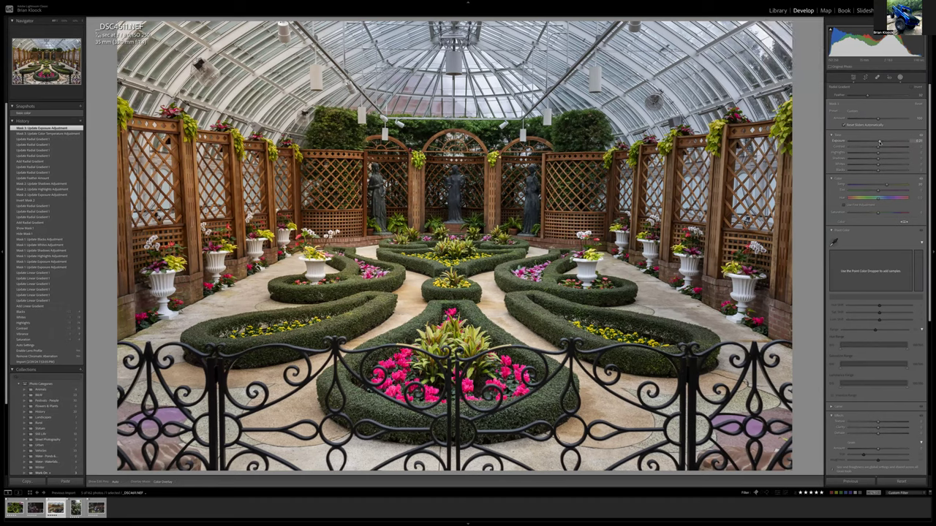
drag(879, 142, 879, 143)
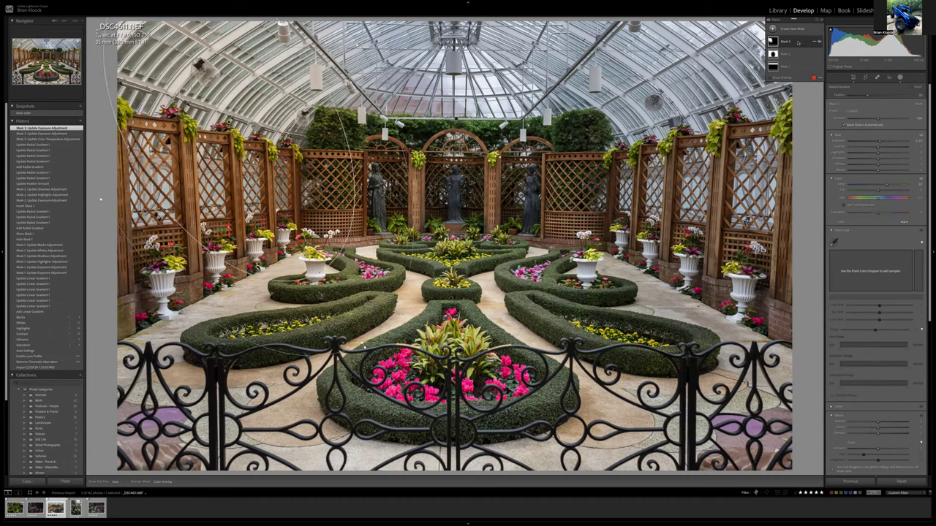
Step: Add a radial gradient mask over the right ceiling and trellis, widened and tilted to mirror the left one
right_click(780, 38)
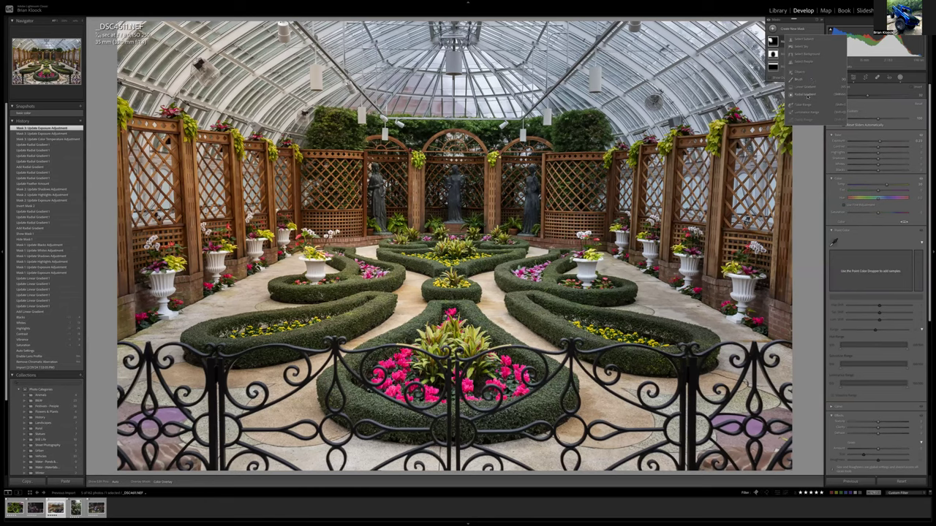
click(807, 95)
drag(664, 139, 761, 220)
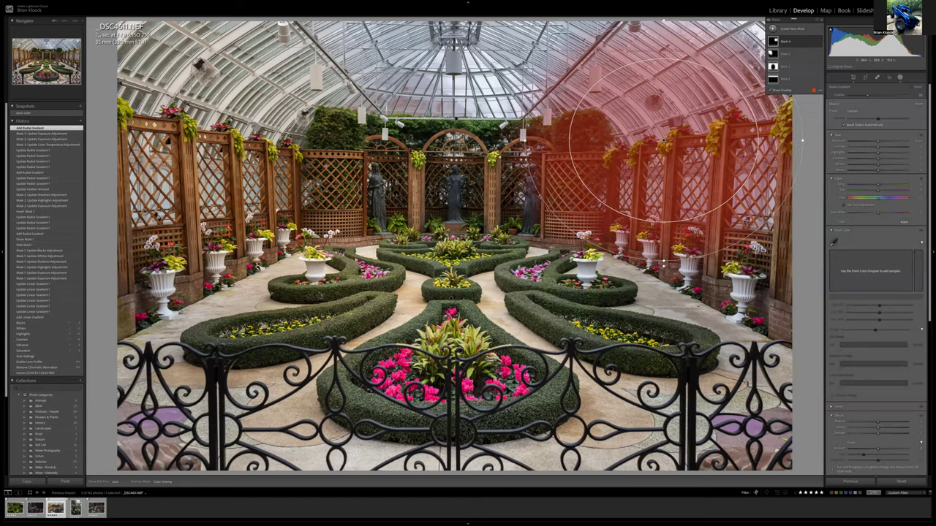
drag(571, 139, 423, 139)
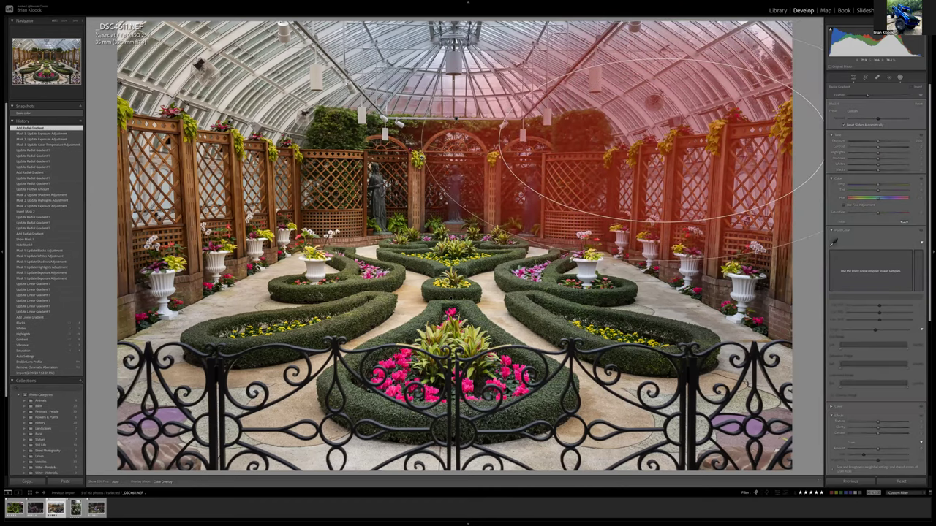
drag(823, 183, 757, 33)
drag(618, 180, 642, 189)
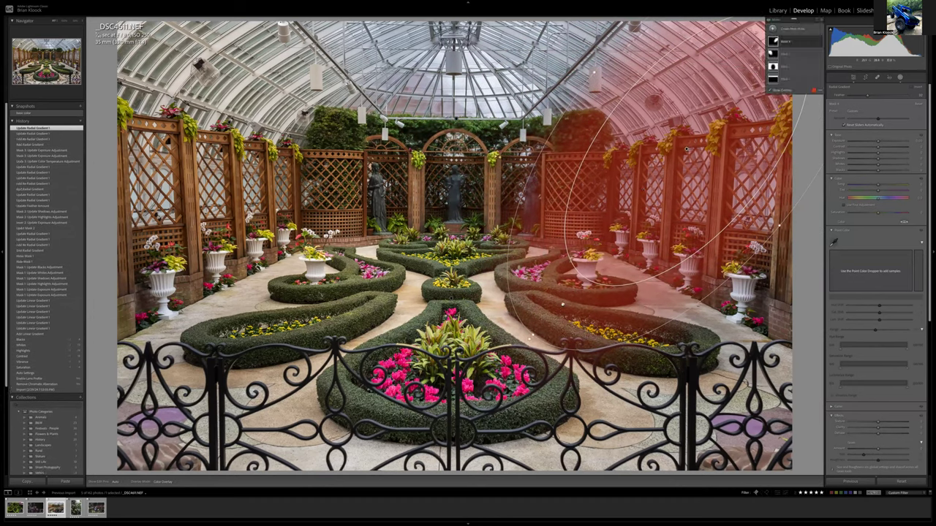
Step: Refine the right radial mask's size and shift it down to cover the trellis, white urns and nearby hedges
drag(532, 337, 542, 322)
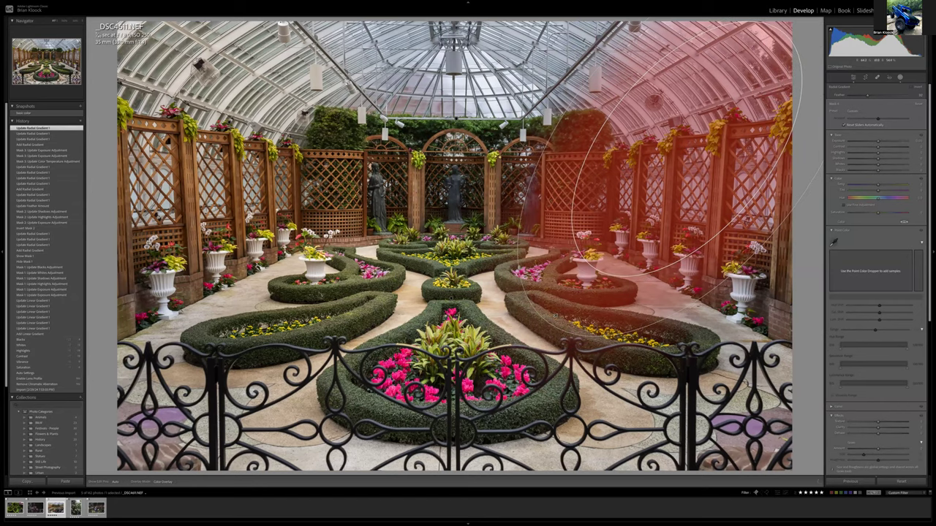
drag(687, 149, 707, 191)
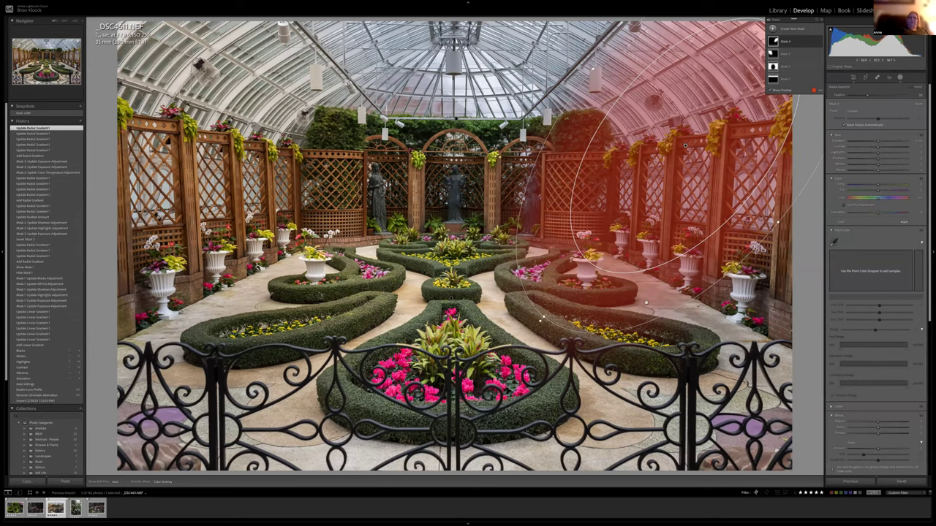
drag(542, 319, 538, 324)
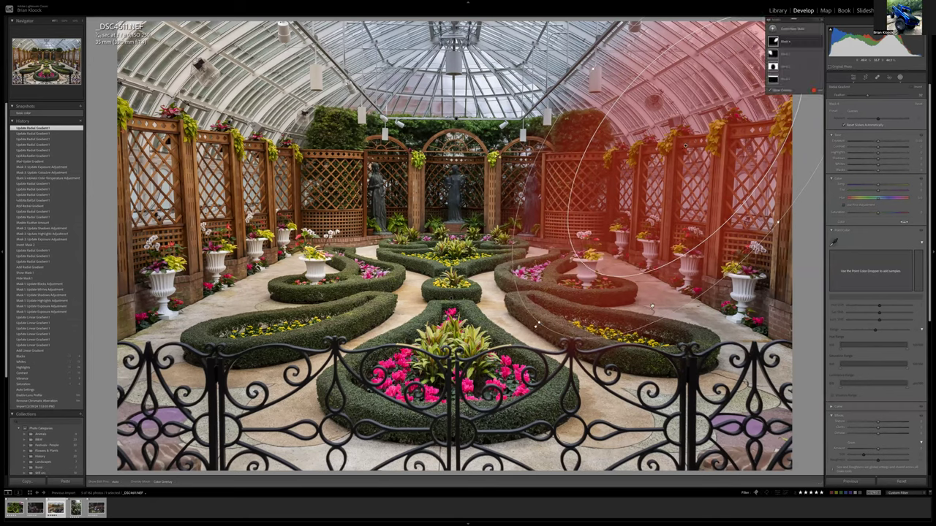
drag(777, 221, 789, 230)
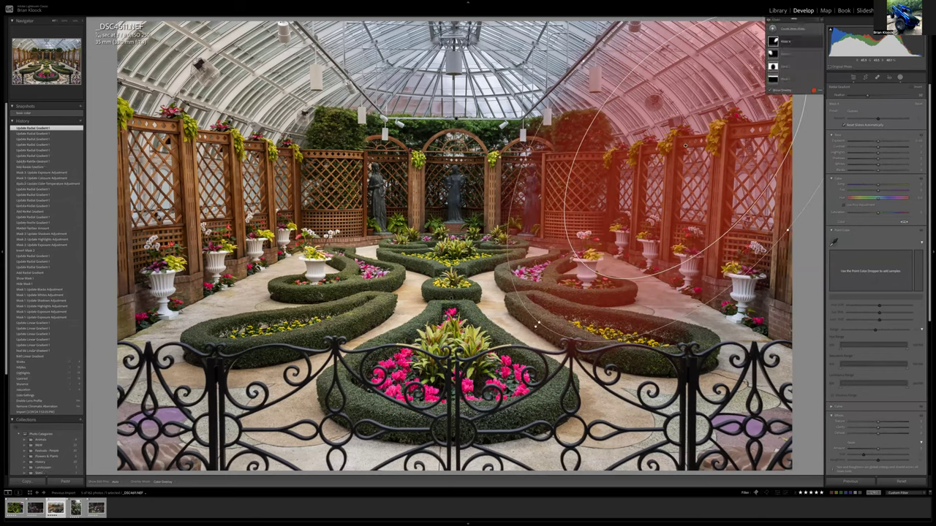
drag(685, 146, 717, 246)
drag(656, 233, 659, 250)
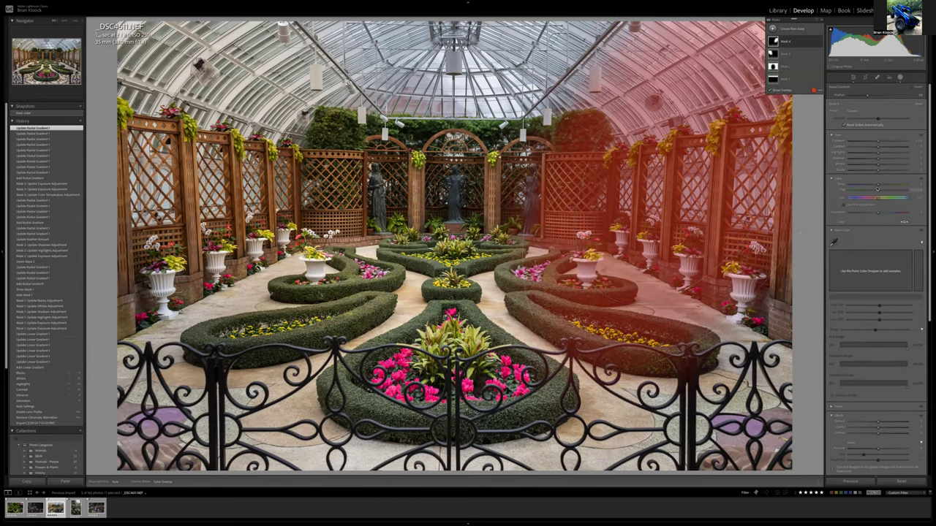
Step: Warm the right radial mask's color temperature, raise its Exposure and Contrast slightly, and lower its Highlights
drag(878, 187, 881, 187)
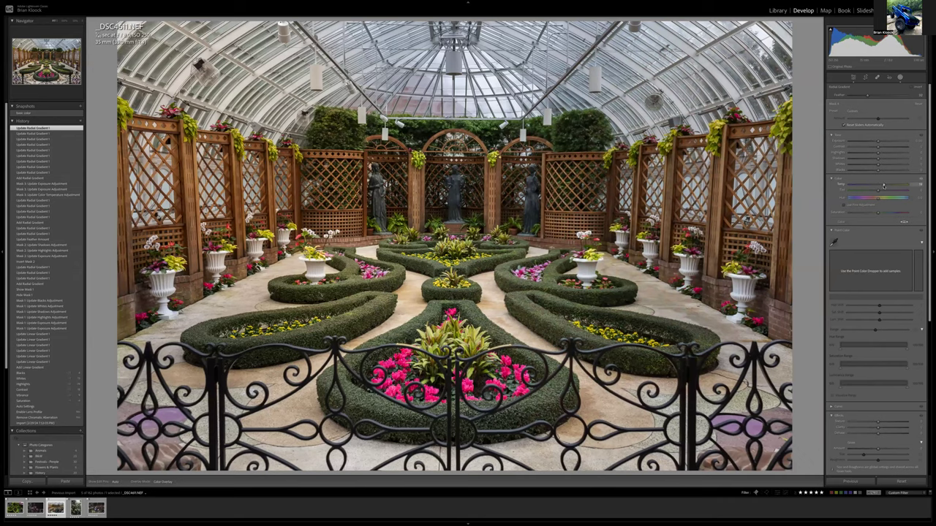
drag(886, 186, 887, 186)
drag(886, 186, 887, 185)
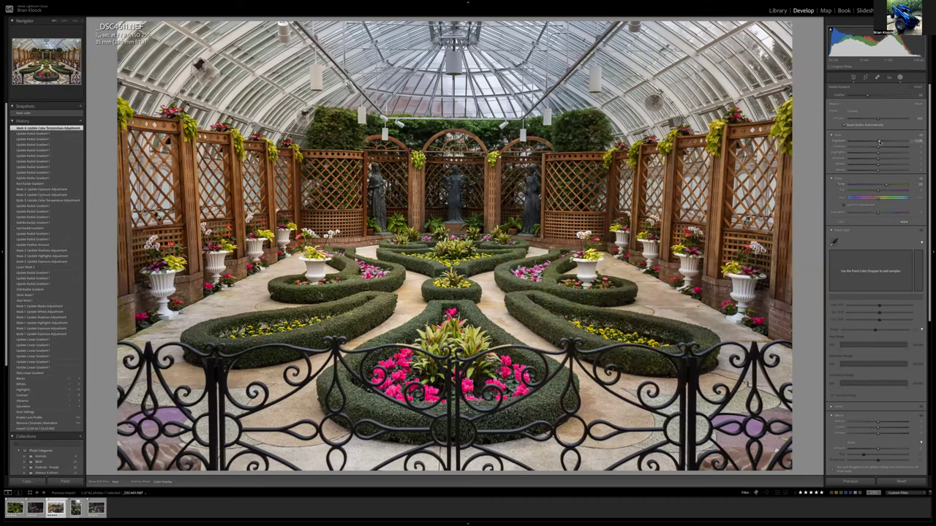
drag(879, 142, 874, 155)
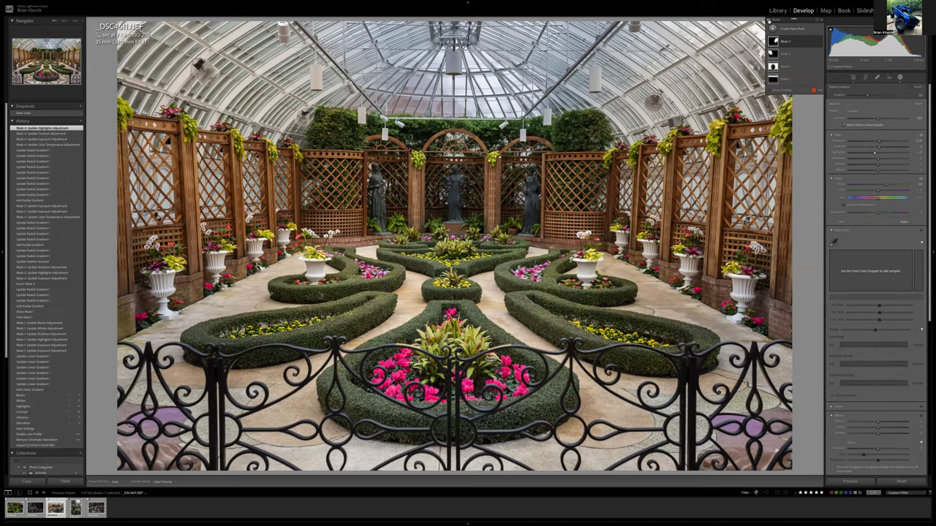
Step: Add a radial gradient mask over the central glass ceiling, flatten it above the arches and warm its color temperature
mouse_move(789, 65)
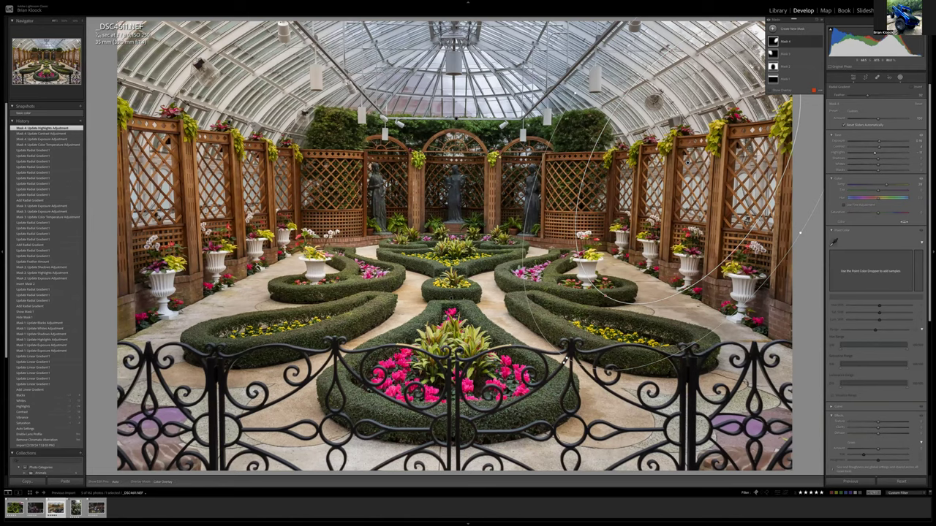
click(793, 31)
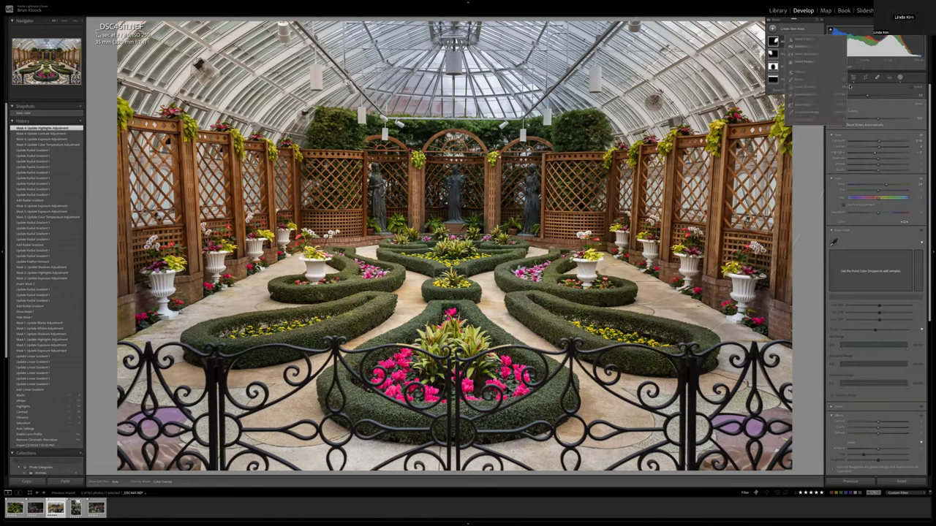
click(793, 113)
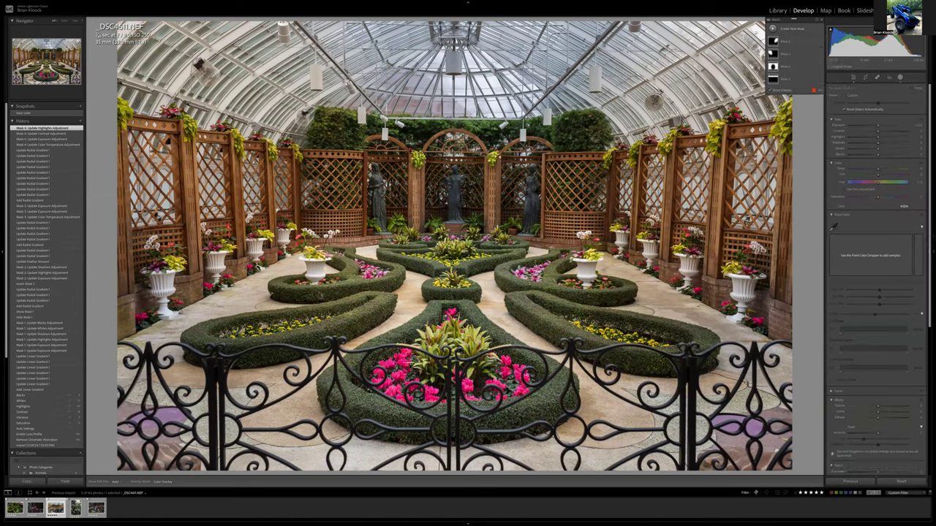
drag(455, 117, 553, 191)
drag(455, 46, 463, 45)
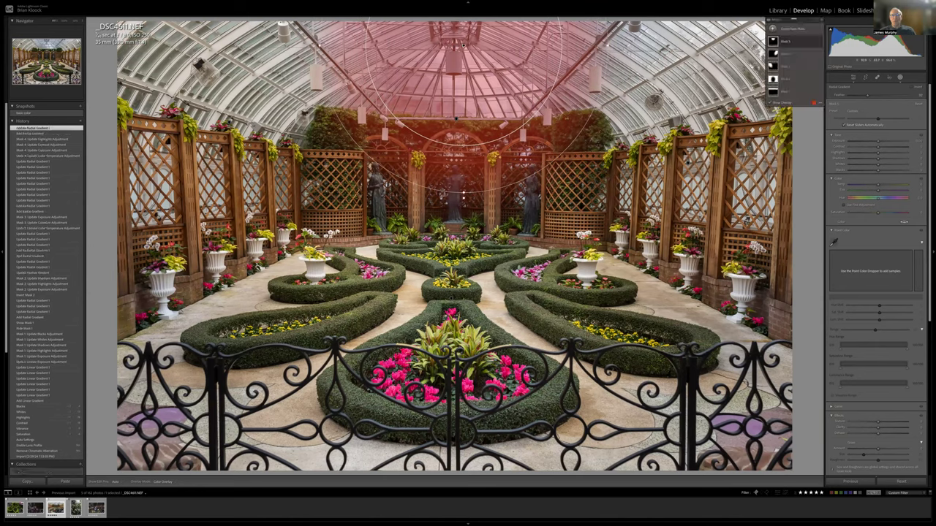
drag(466, 194, 464, 135)
drag(463, 46, 460, 44)
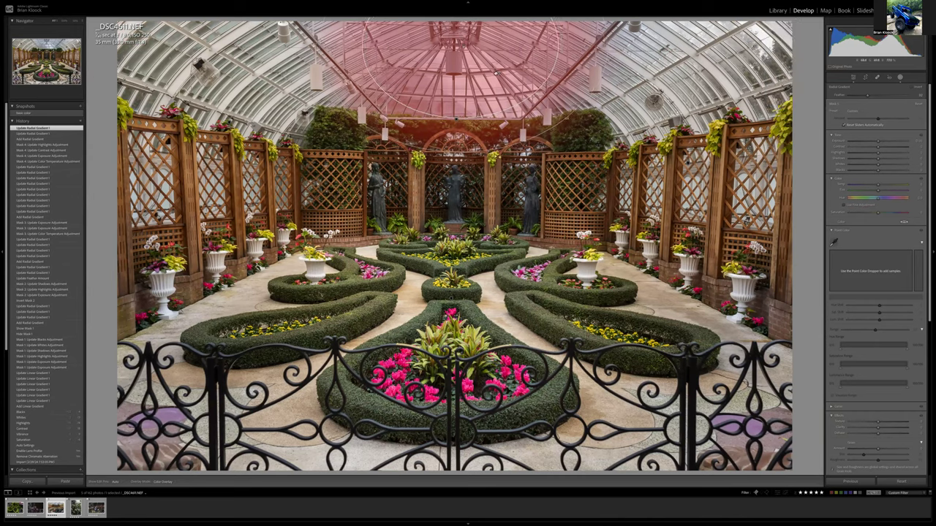
drag(885, 185, 887, 186)
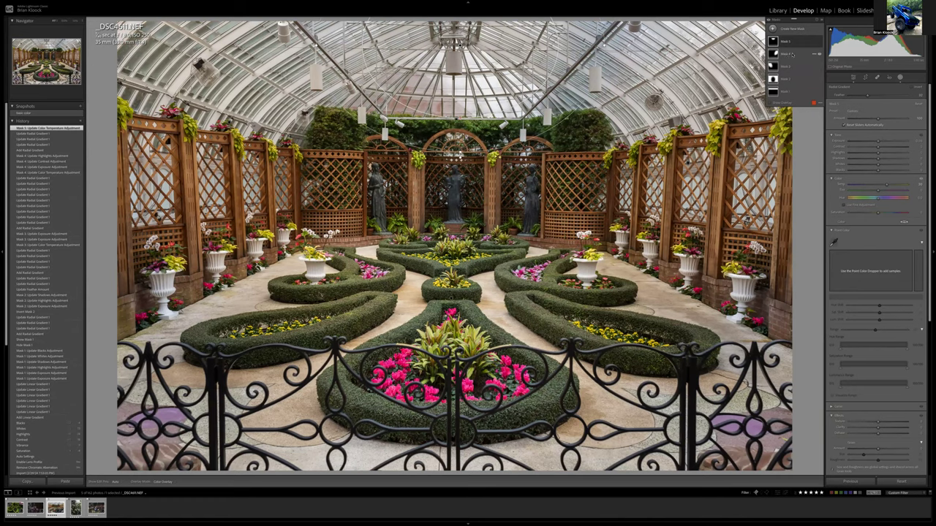
Step: Hide and show the left, right and central ceiling radial masks one at a time to compare their effects
click(819, 67)
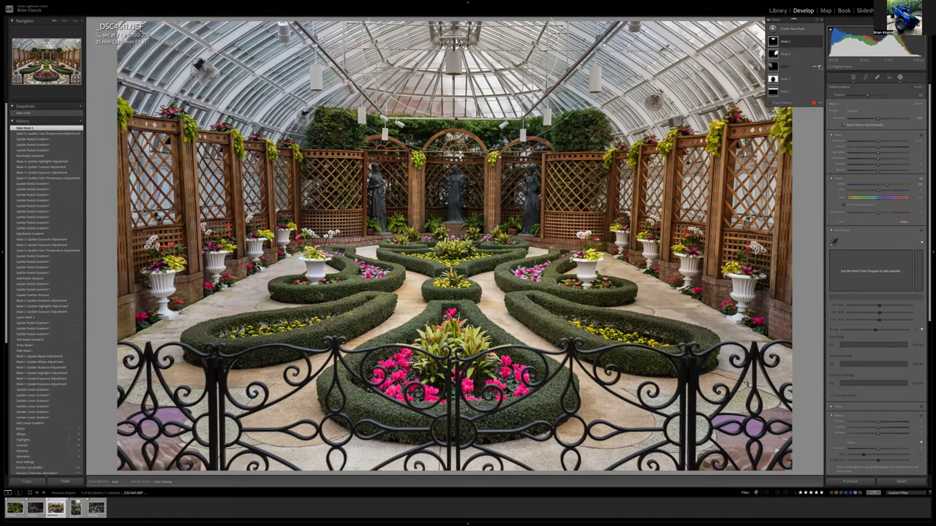
click(819, 67)
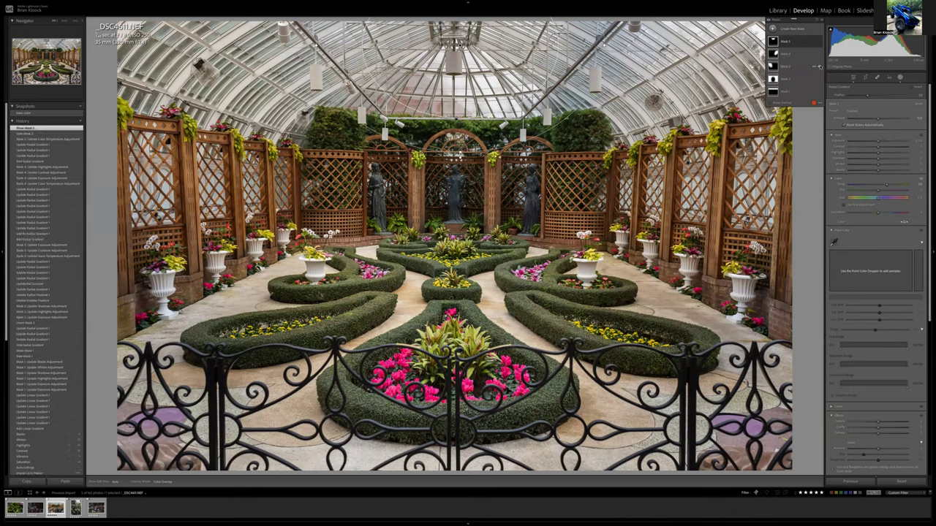
click(817, 55)
click(819, 55)
click(817, 42)
click(817, 42)
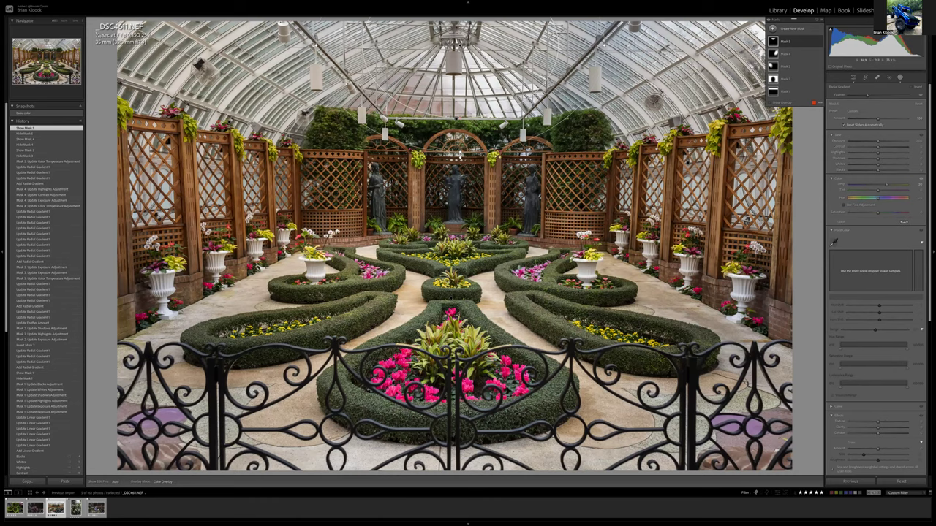
Step: Widen the right radial mask slightly beyond the photo's edge and finish masking
click(794, 55)
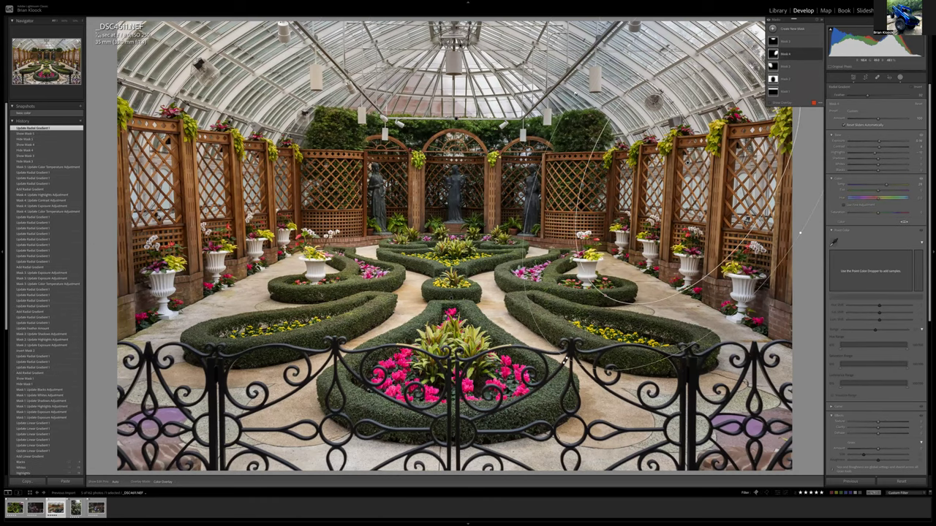
drag(800, 232, 819, 245)
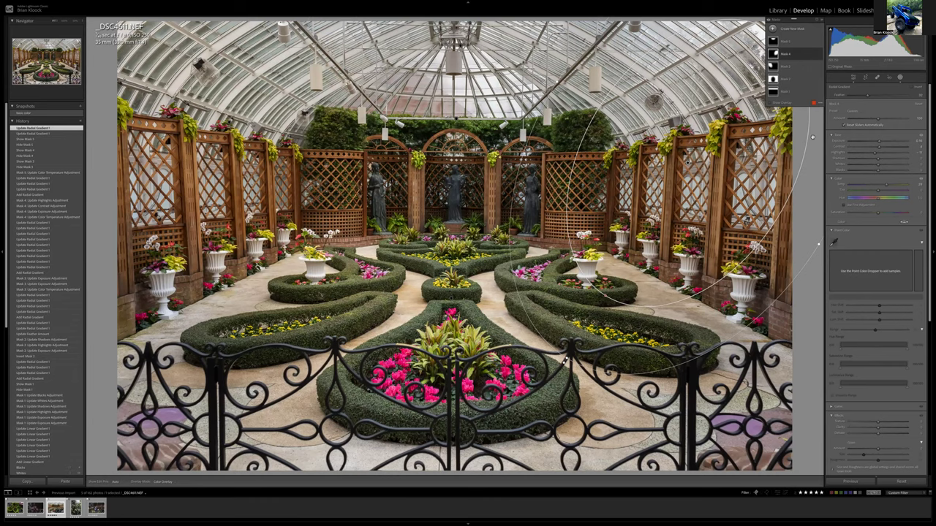
click(900, 78)
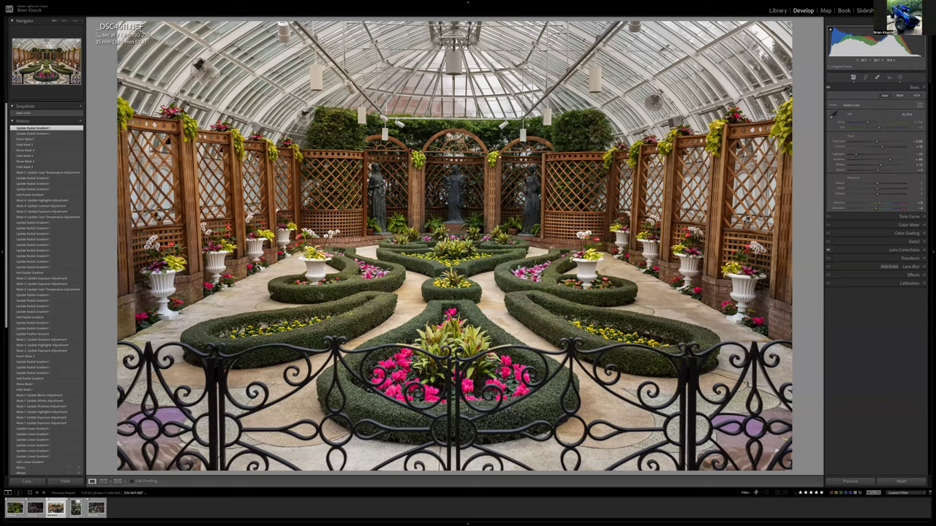
click(847, 258)
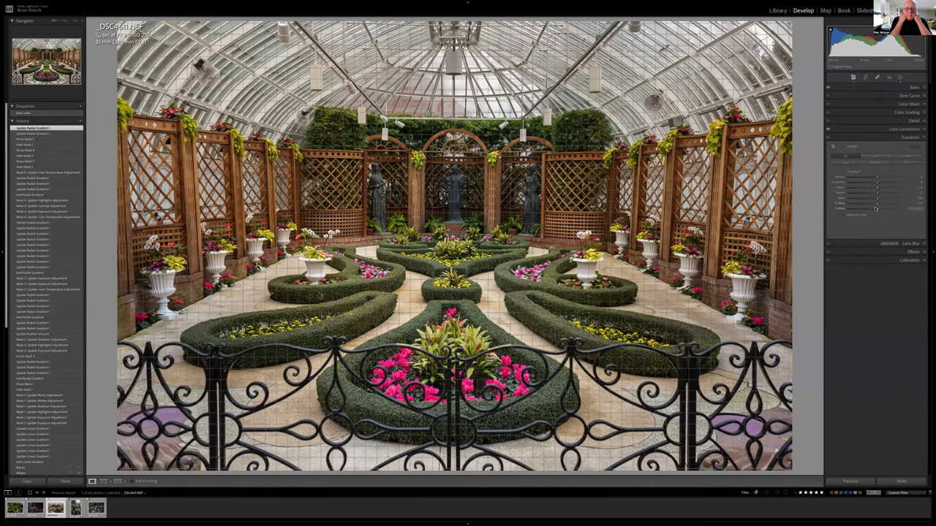
drag(877, 202, 877, 201)
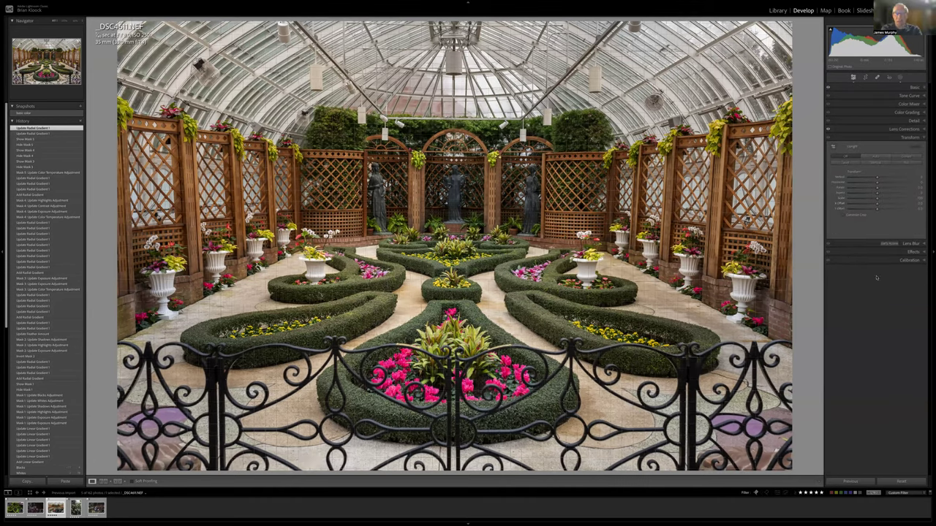
click(864, 138)
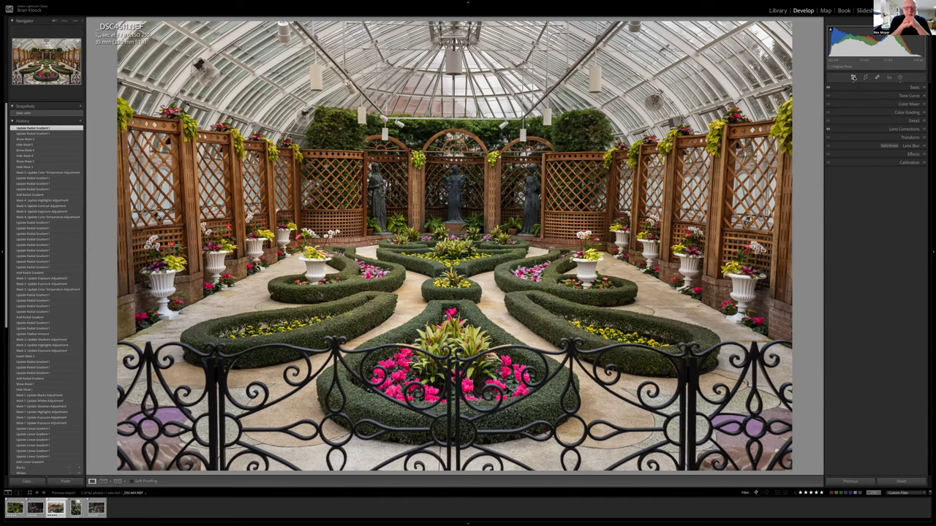
Step: Straighten the photo in Crop with the level tool, along the top of the rear trellis
click(866, 78)
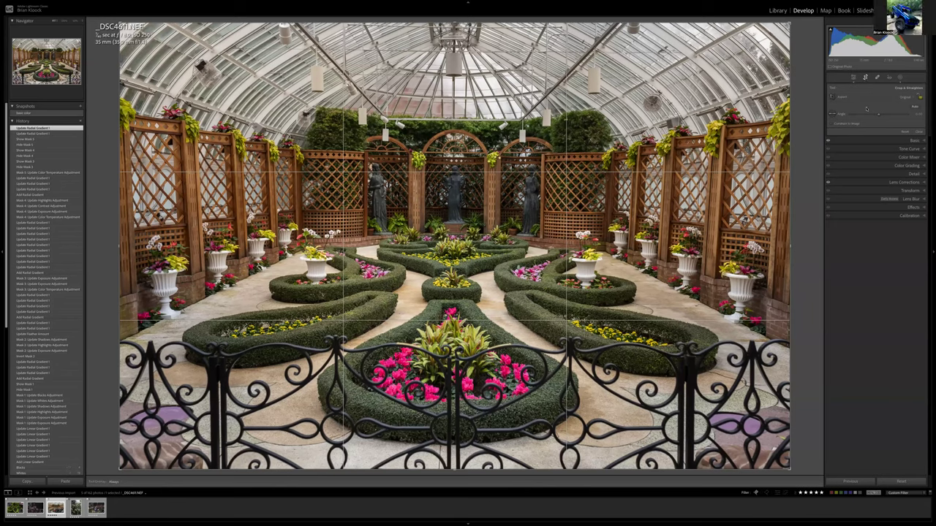
click(833, 114)
drag(309, 151, 595, 151)
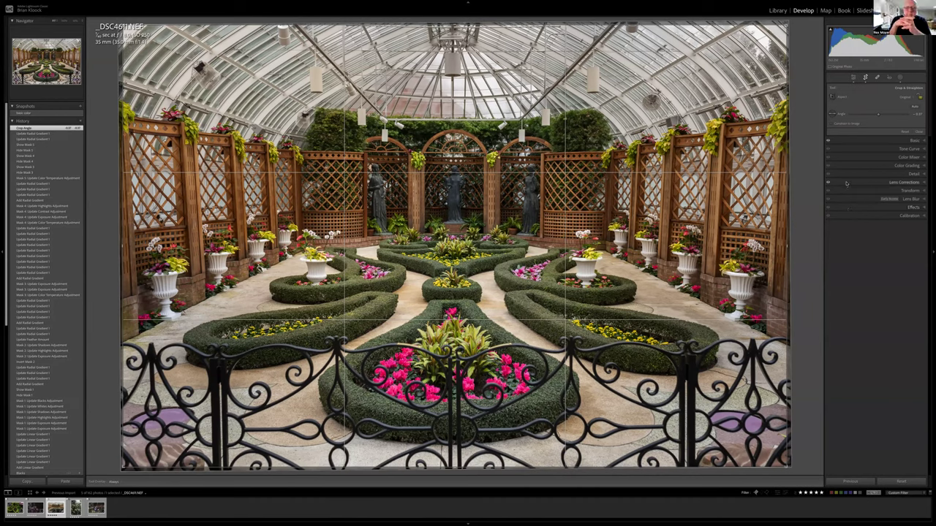
Step: Apply the Vertical Upright perspective correction in Transform and close the crop
click(849, 191)
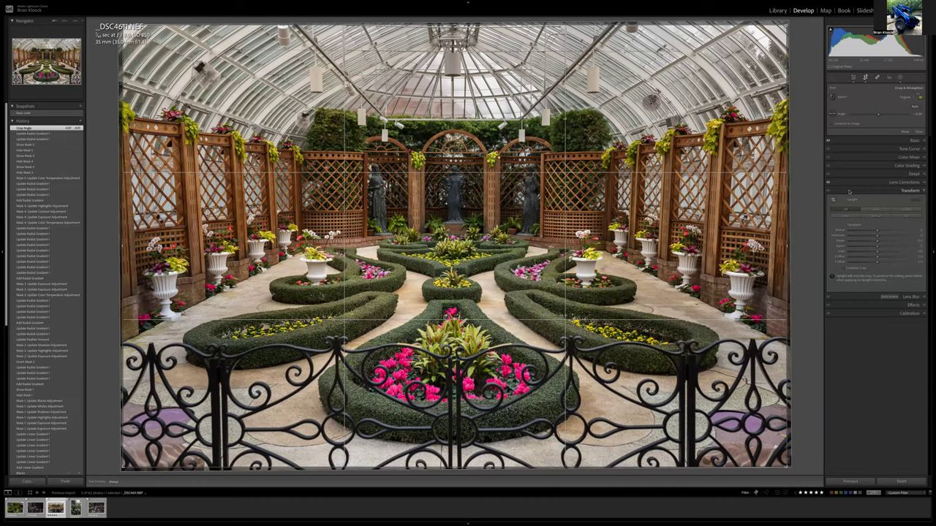
click(876, 217)
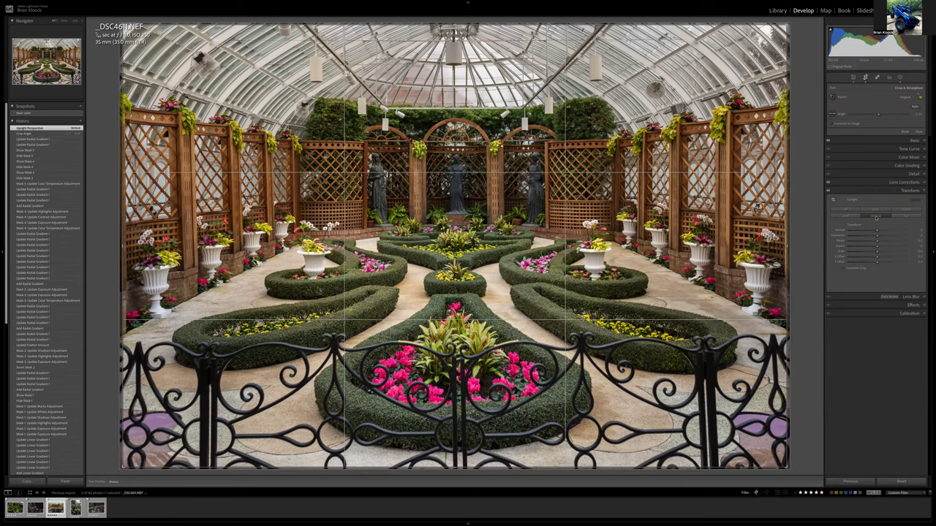
key(r)
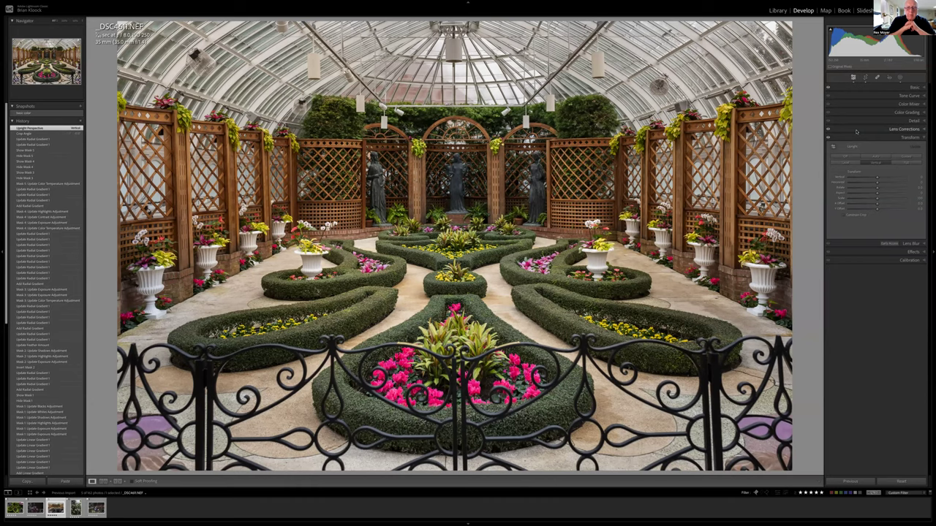
Step: Try different Distortion amounts for the lens profile in Lens Corrections and reset Distortion to its default
click(857, 131)
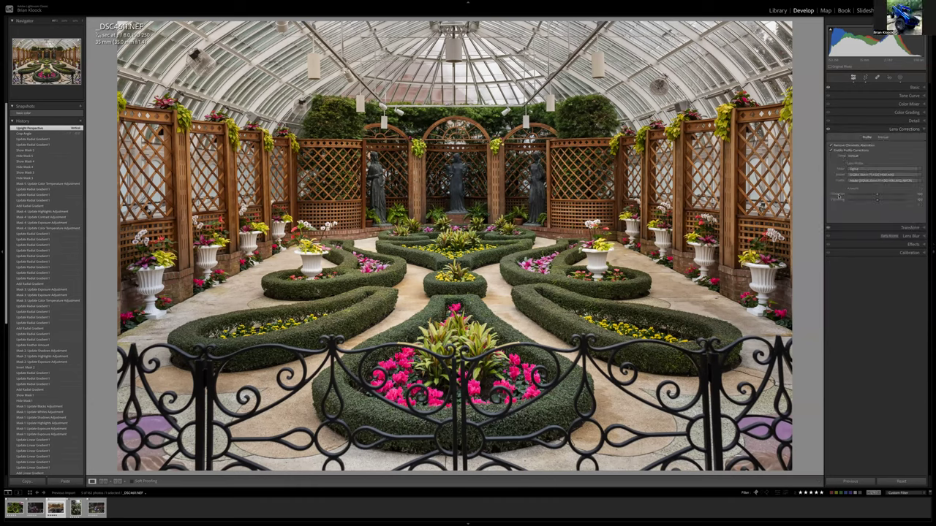
drag(839, 196, 892, 196)
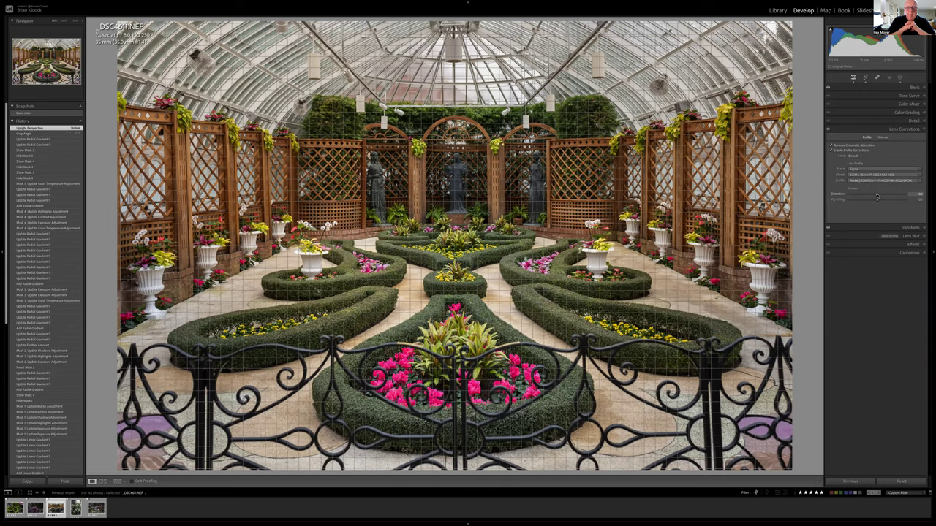
drag(877, 196, 901, 196)
drag(904, 195, 876, 198)
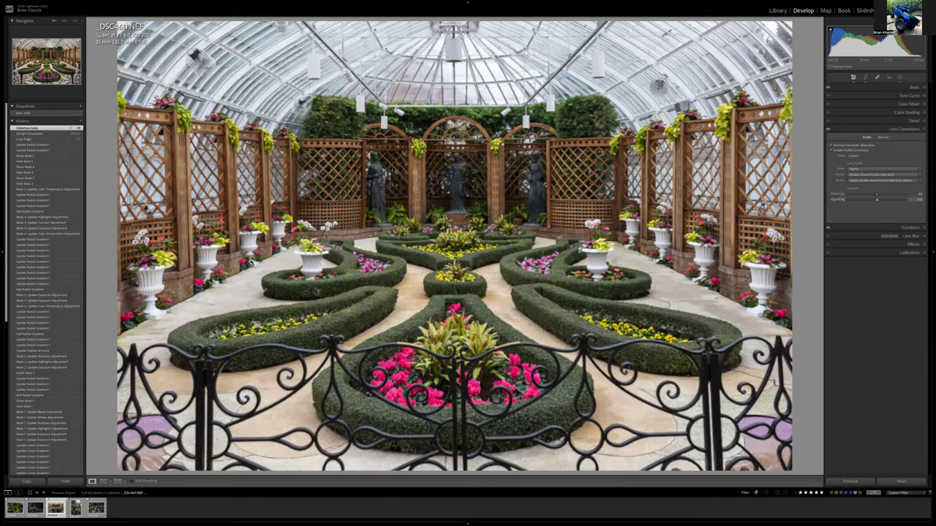
double_click(841, 197)
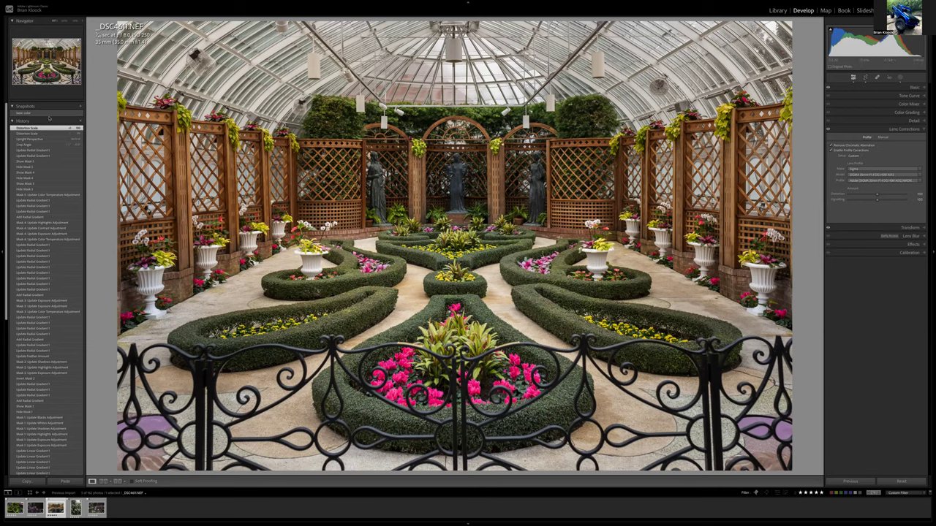
Step: Save the current edit as a new snapshot named "Finished not cropped"
click(80, 106)
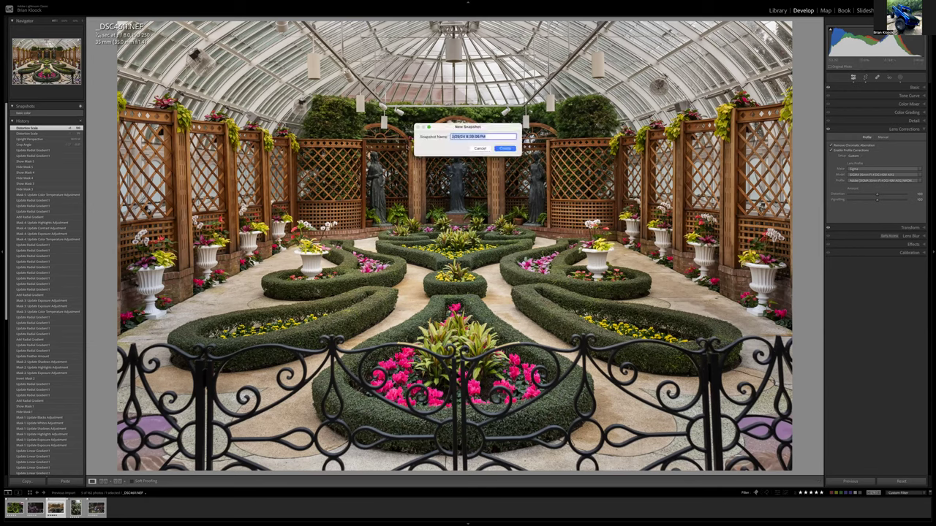
text(Filished re)
key(Return)
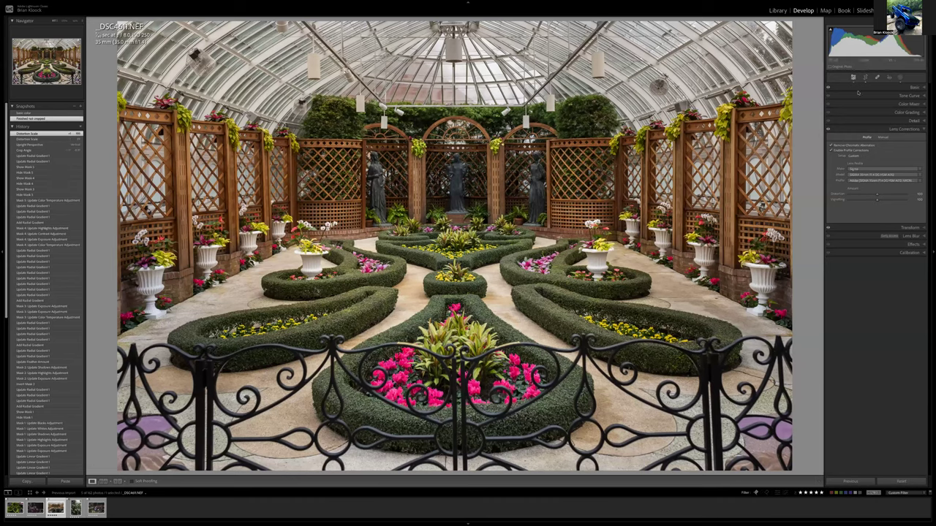
Step: Preview the B&W profiles on the garden photo in the Profile Browser and apply B&W 03
click(886, 87)
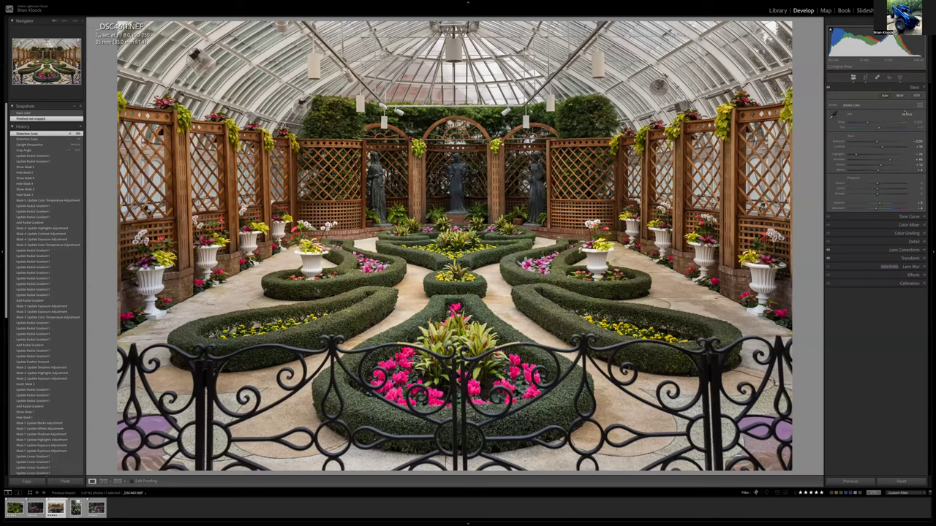
click(920, 106)
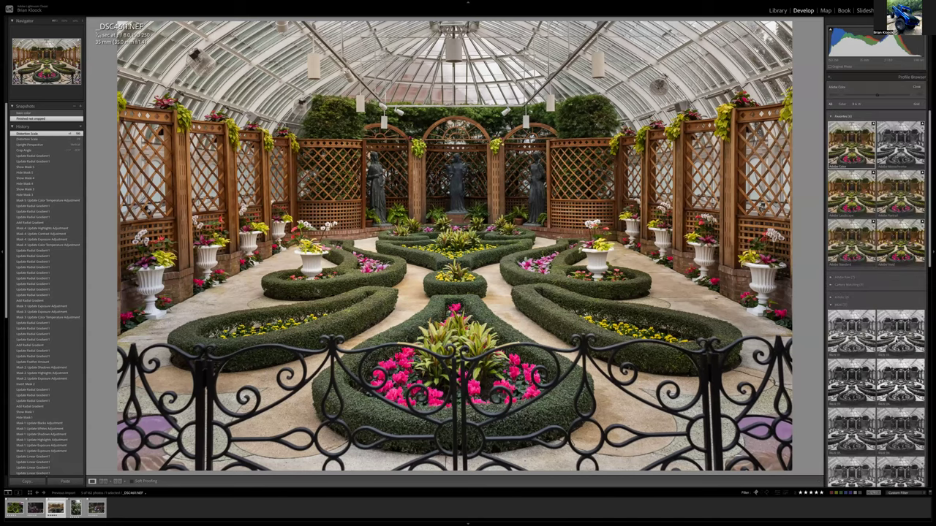
scroll(910, 307, down, 3)
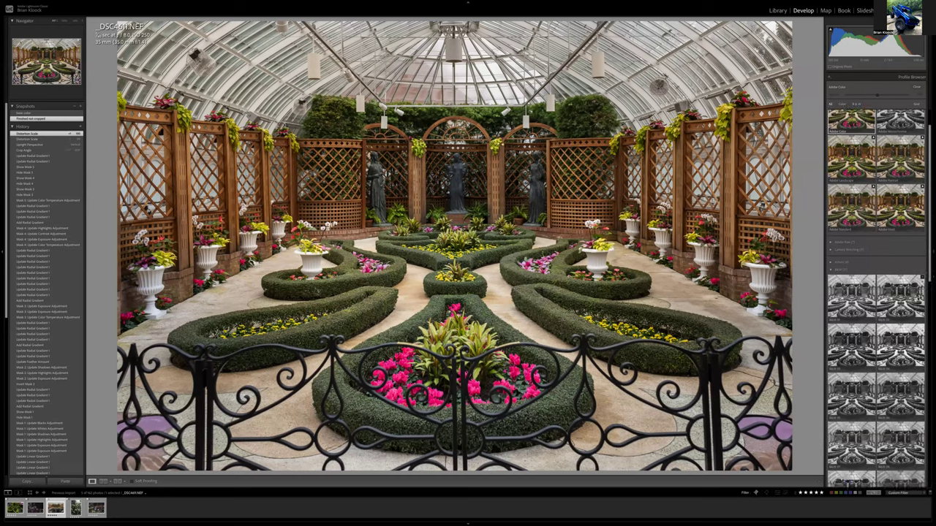
scroll(876, 299, down, 1)
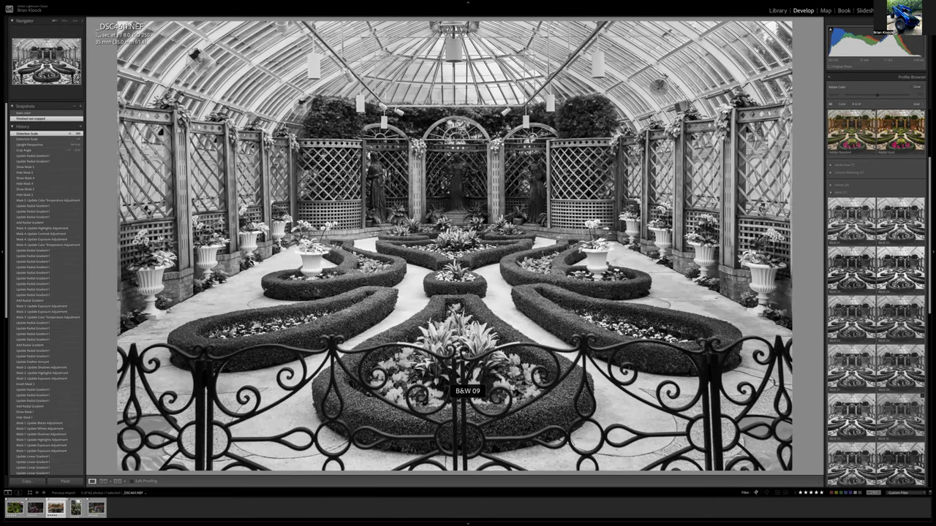
scroll(876, 336, down, 1)
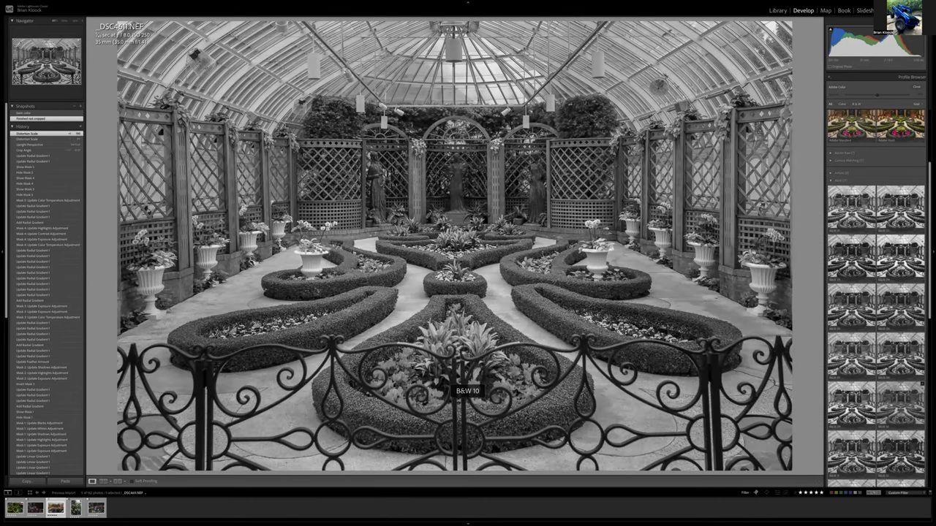
scroll(876, 336, down, 5)
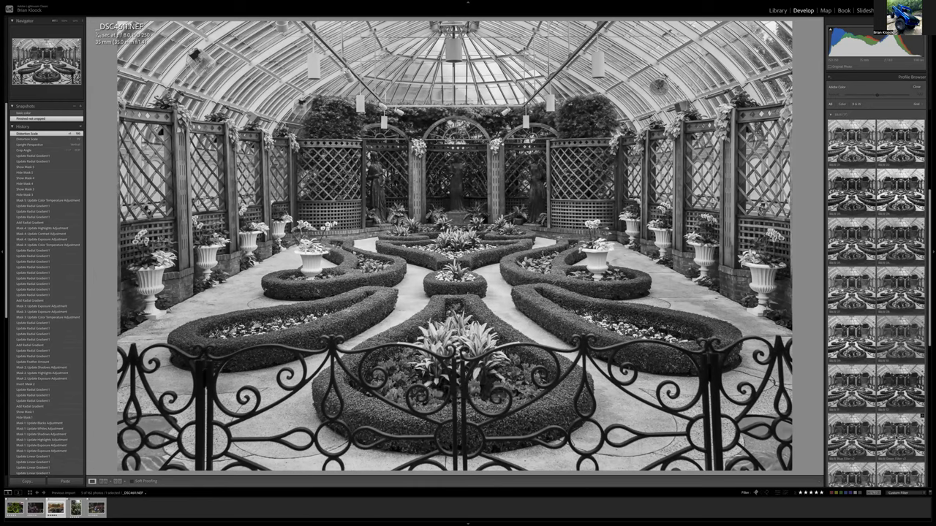
scroll(876, 300, down, 3)
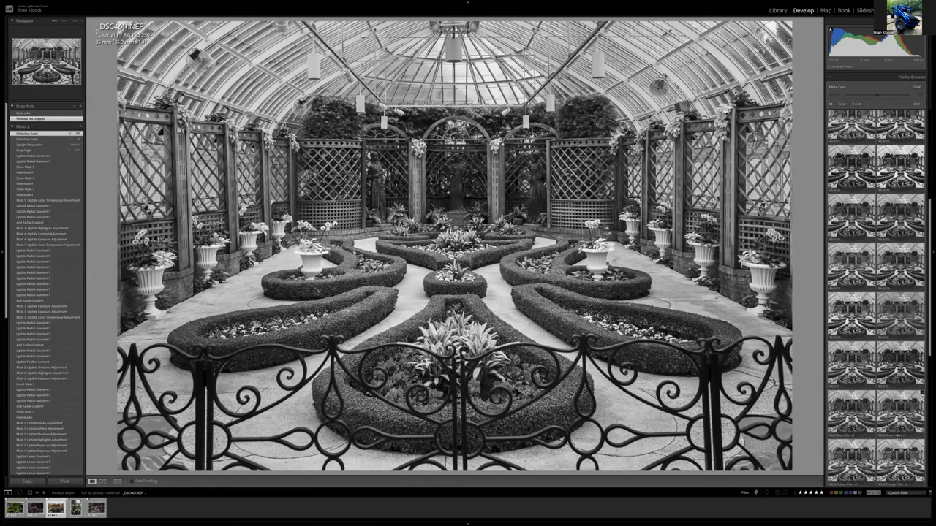
scroll(877, 299, down, 3)
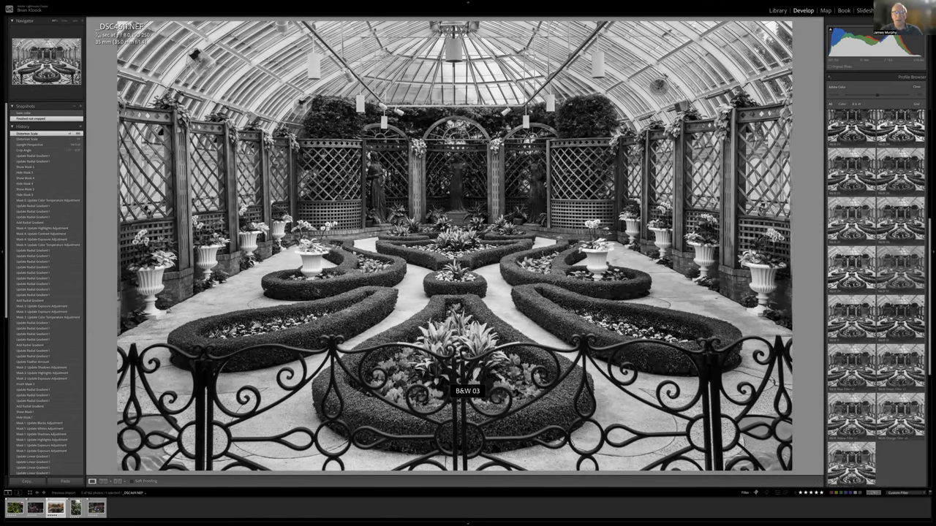
scroll(877, 299, up, 1)
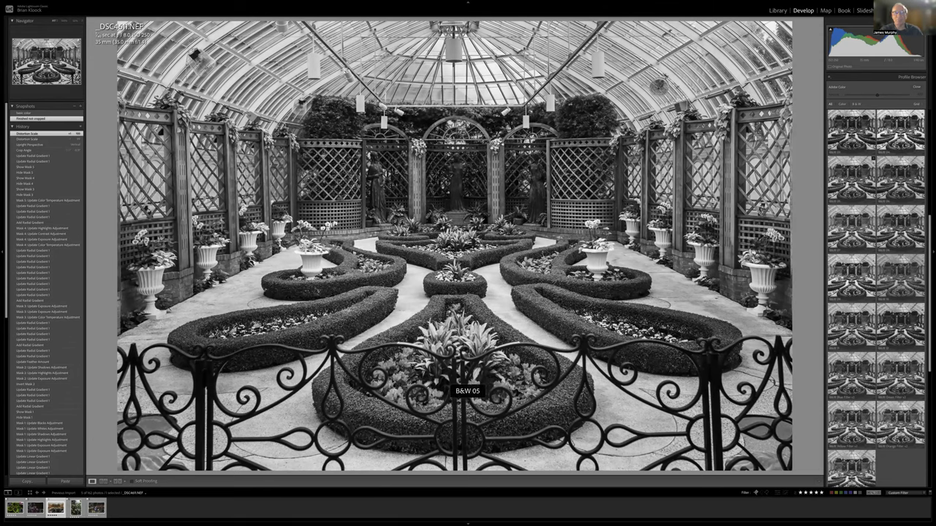
click(886, 247)
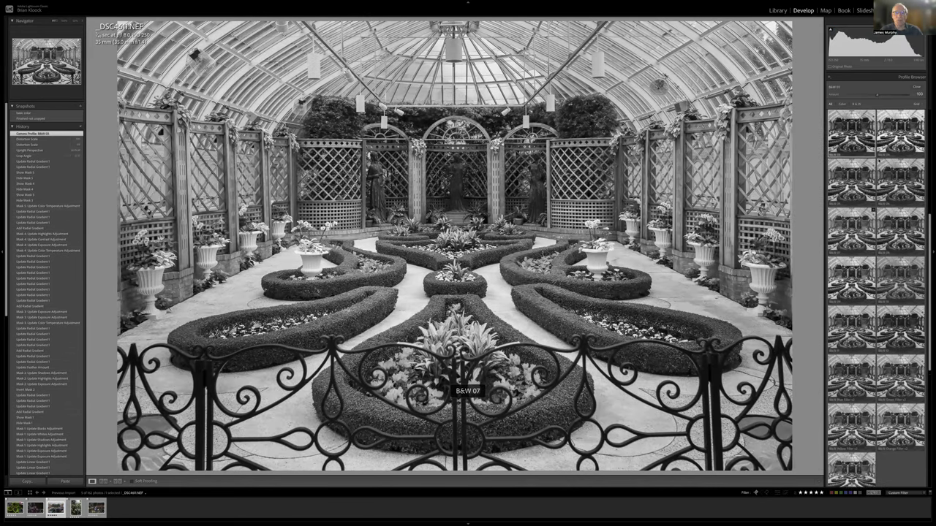
scroll(876, 292, up, 2)
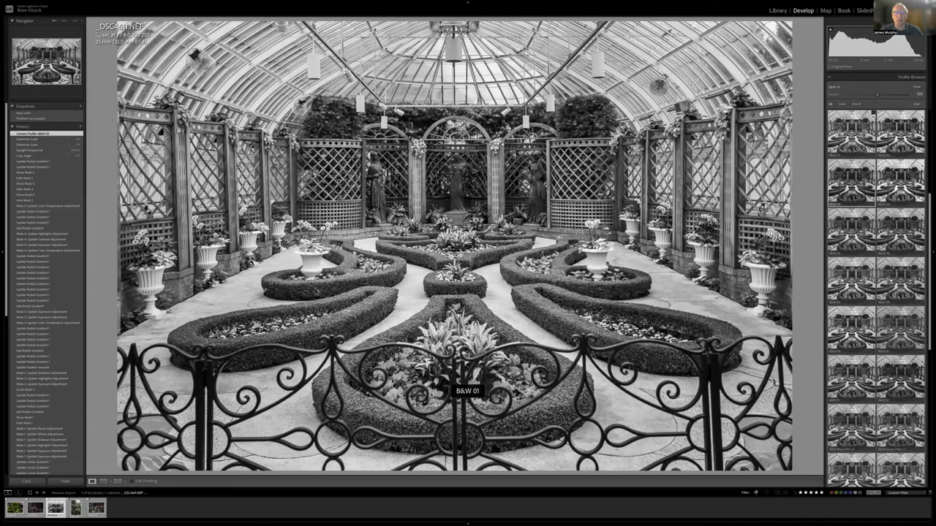
scroll(871, 220, up, 5)
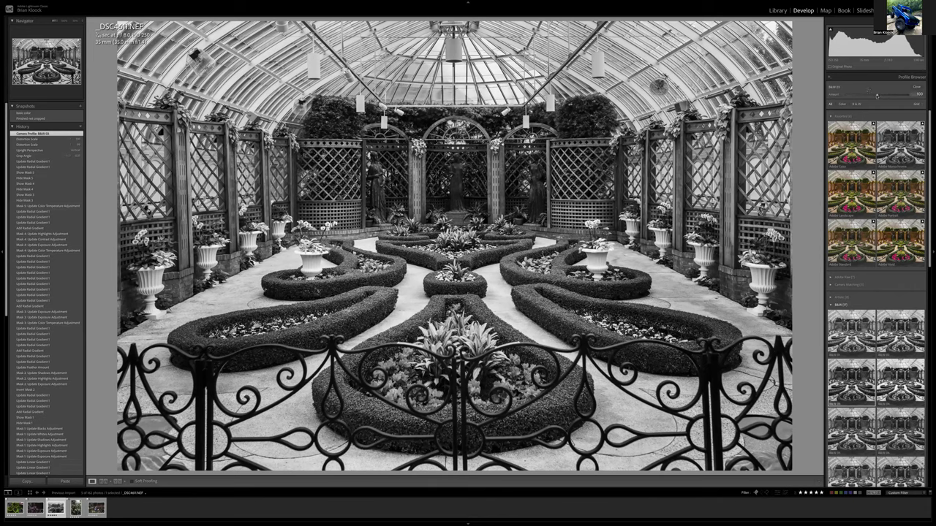
Step: Try weaker and stronger Amount values for the black-and-white profile and reset the Amount to its default
drag(877, 95, 849, 95)
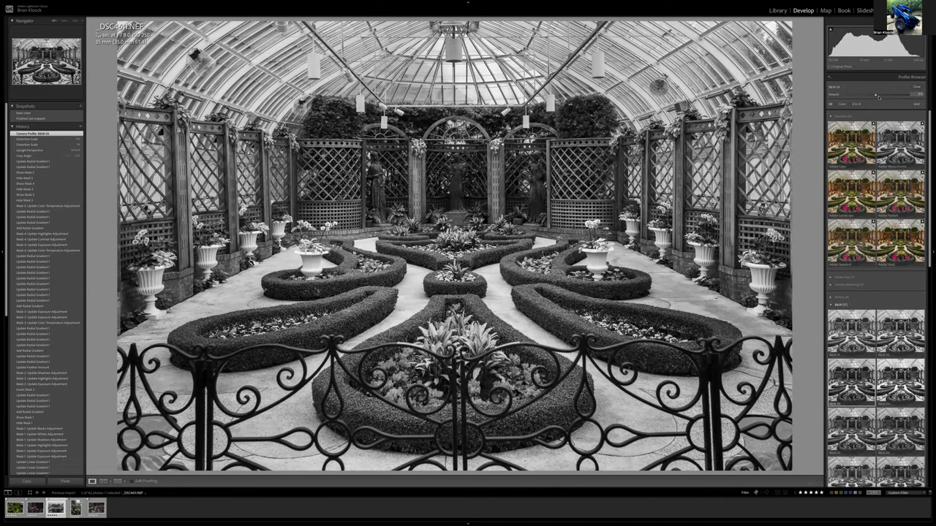
drag(857, 96, 888, 97)
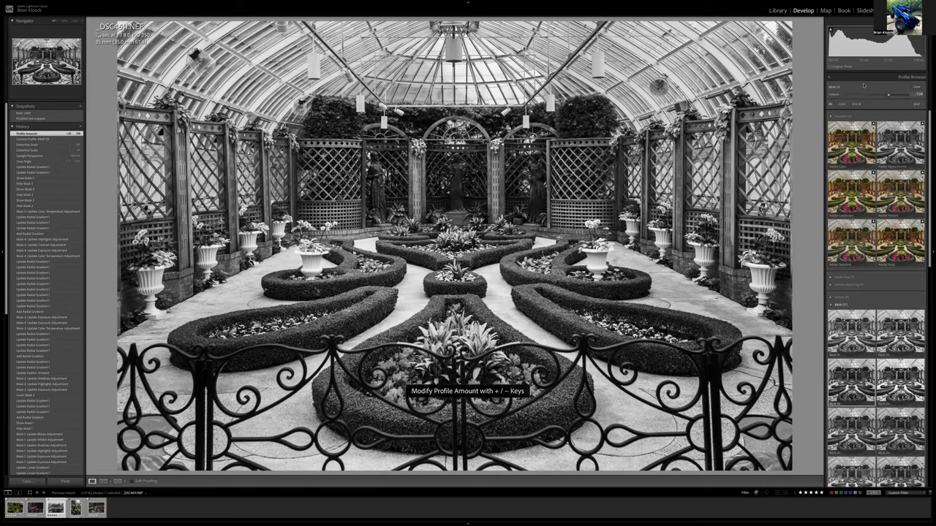
double_click(864, 86)
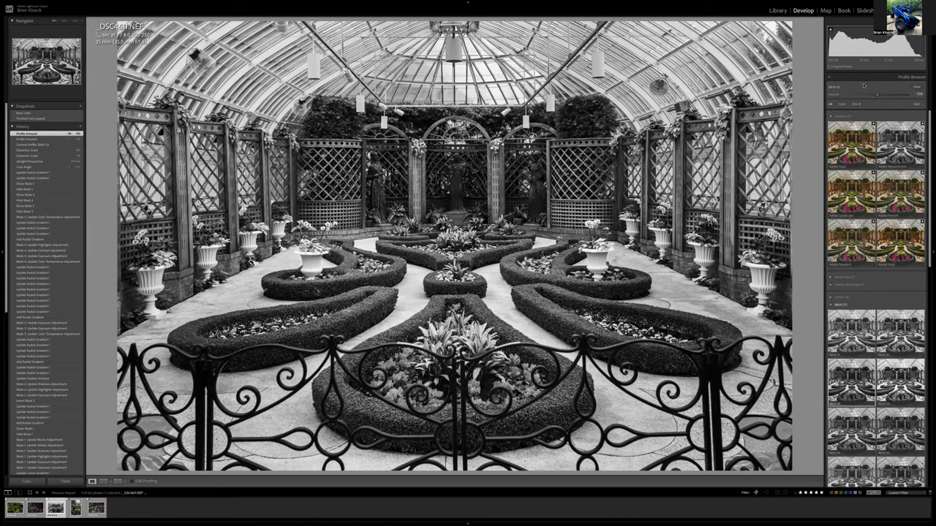
Step: Close the Profile Browser and refine the Basic tones, raising Contrast and Highlights and fine-tuning Blacks slightly
click(916, 87)
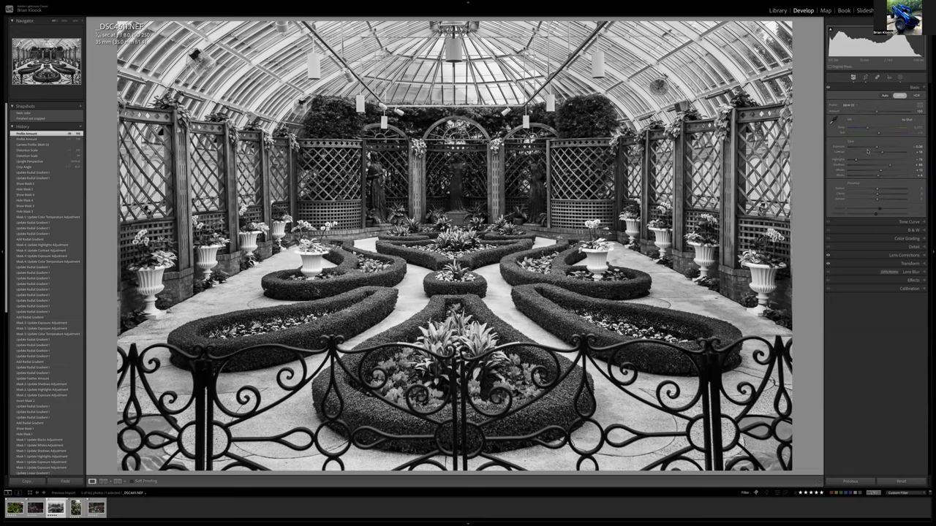
drag(882, 154, 887, 154)
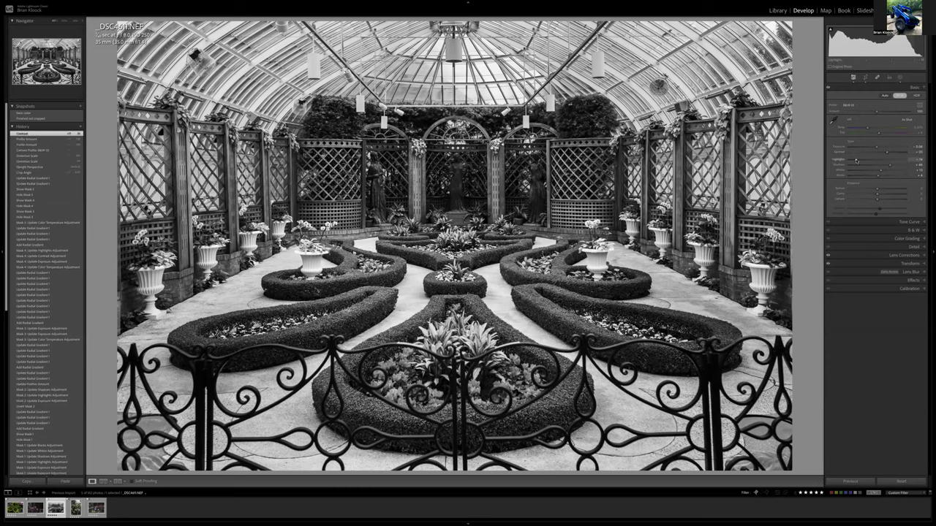
drag(857, 160, 888, 153)
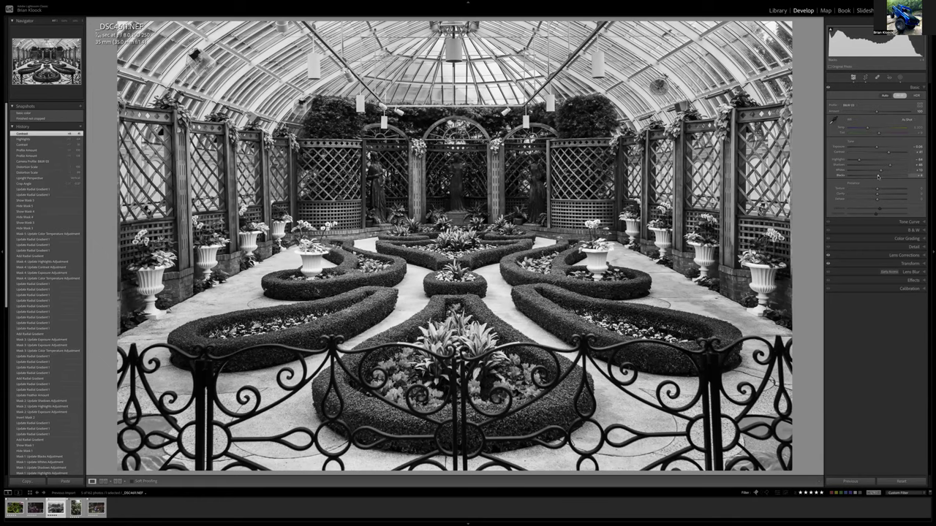
mouse_move(877, 176)
mouse_down()
mouse_move(869, 176)
mouse_move(878, 176)
mouse_up()
key(alt)
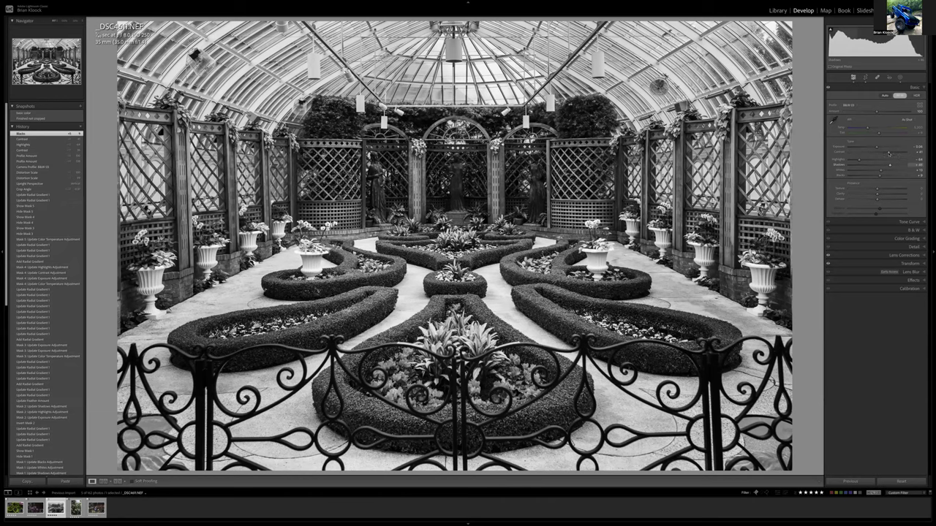
Step: Pull the black-and-white photo's Contrast back slightly
drag(888, 153, 887, 152)
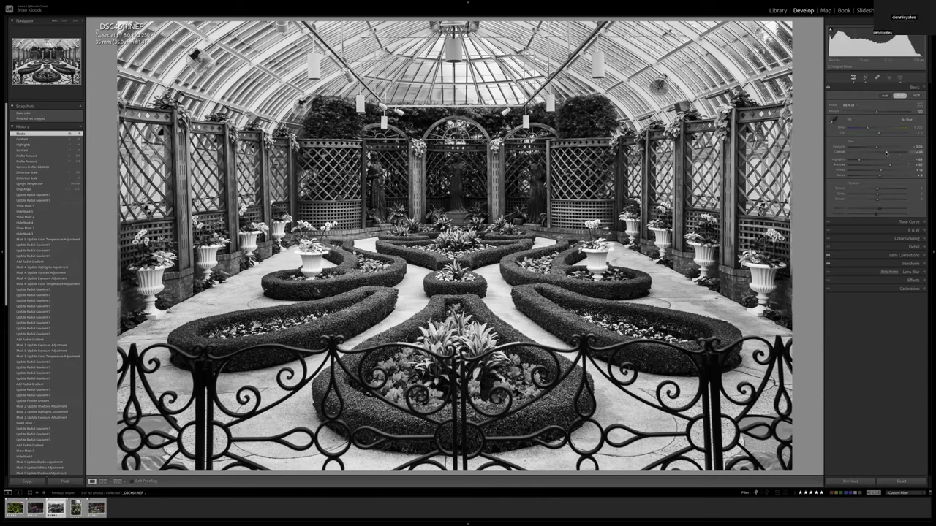
drag(886, 153, 885, 153)
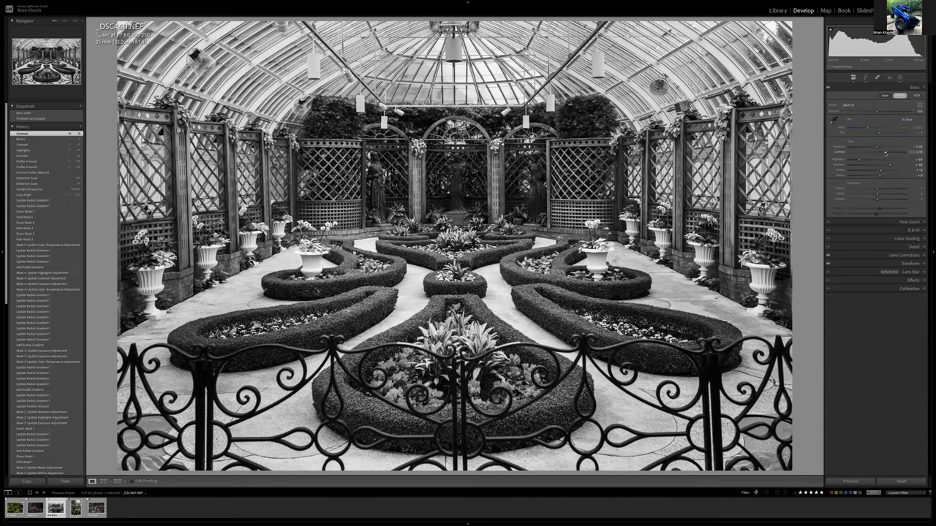
click(885, 153)
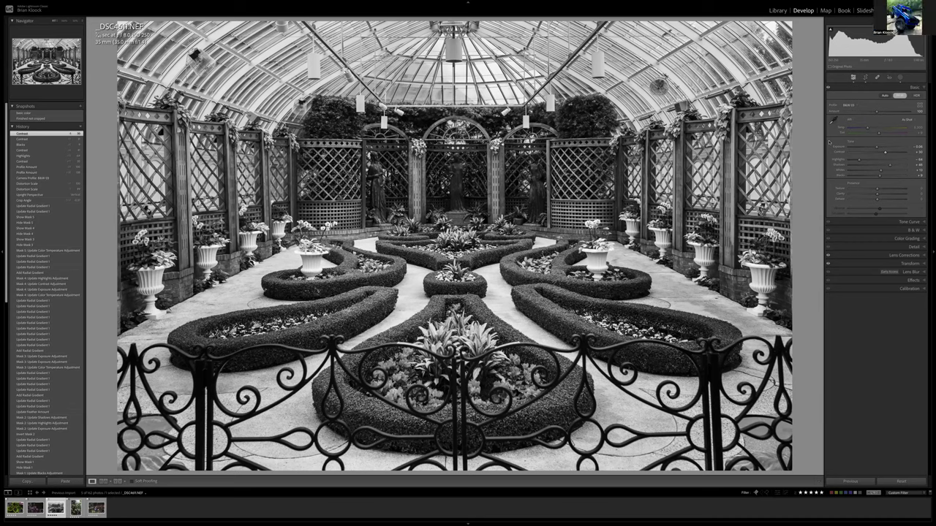
Step: Adjust the Black & White Mix by raising Green strongly, lifting Magenta moderately and darkening Red slightly
click(869, 230)
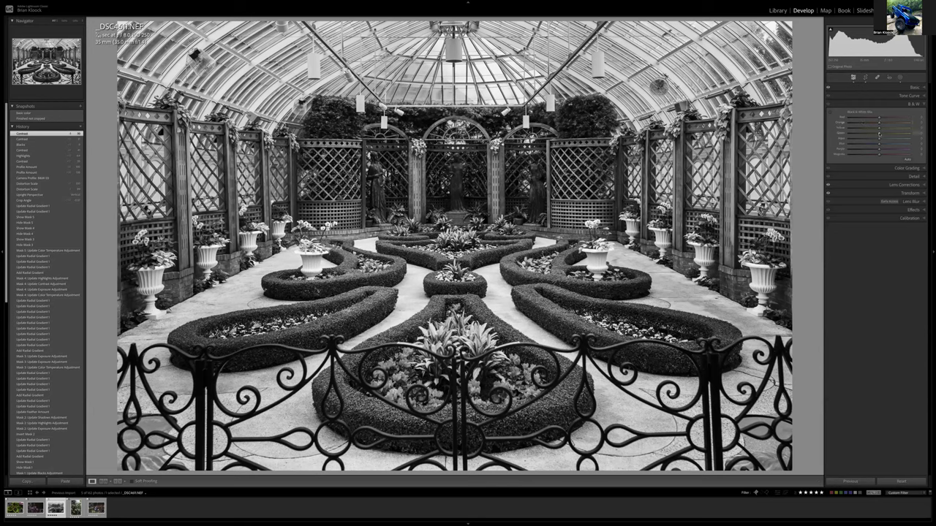
drag(879, 135, 896, 134)
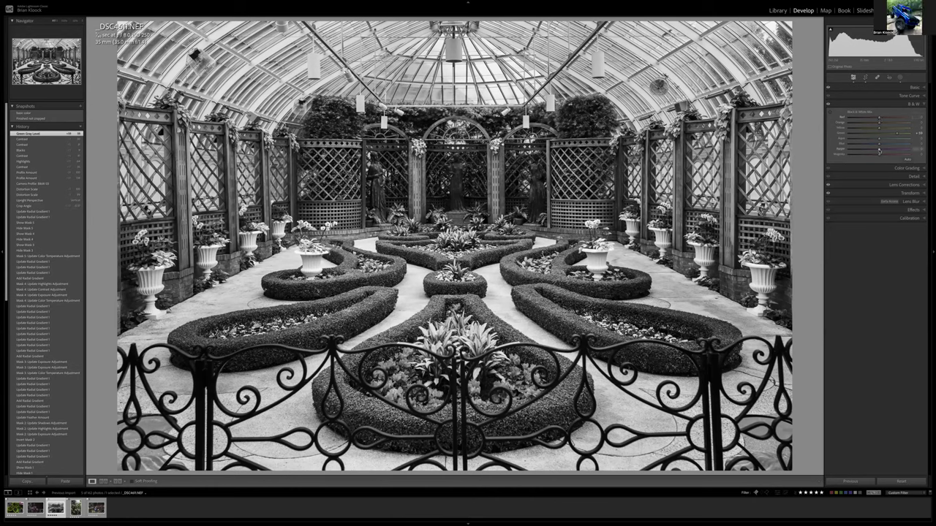
mouse_move(878, 149)
mouse_down()
mouse_move(866, 150)
mouse_move(895, 151)
mouse_move(868, 150)
mouse_move(884, 155)
mouse_up()
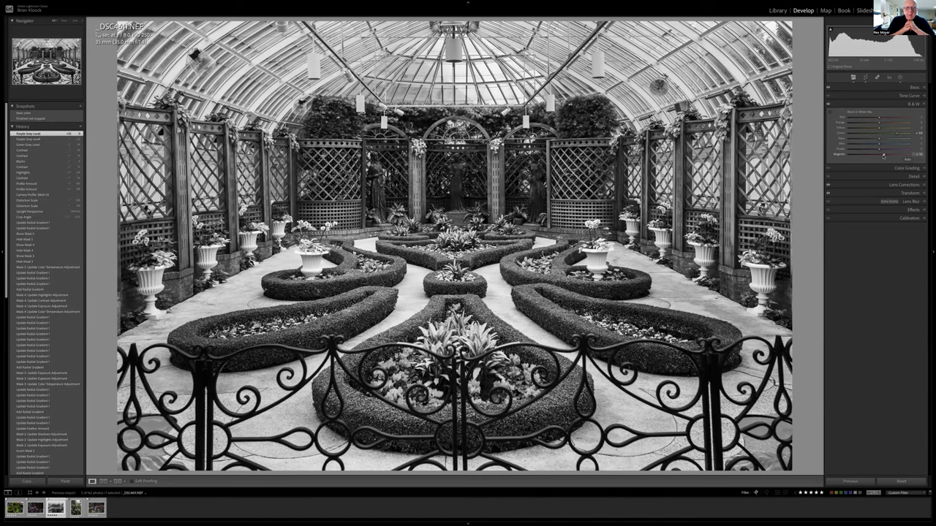
drag(883, 156, 884, 156)
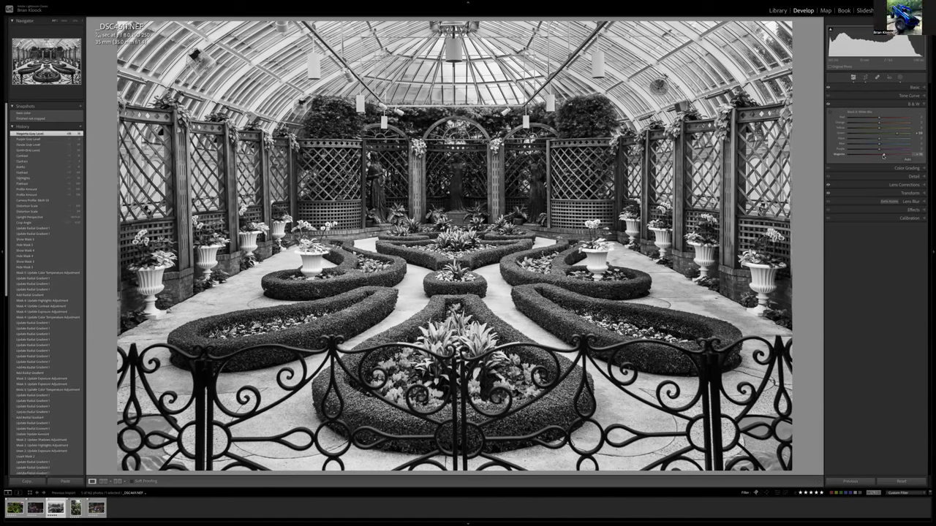
mouse_move(883, 156)
mouse_down()
mouse_move(849, 155)
mouse_move(909, 155)
mouse_move(888, 159)
mouse_up()
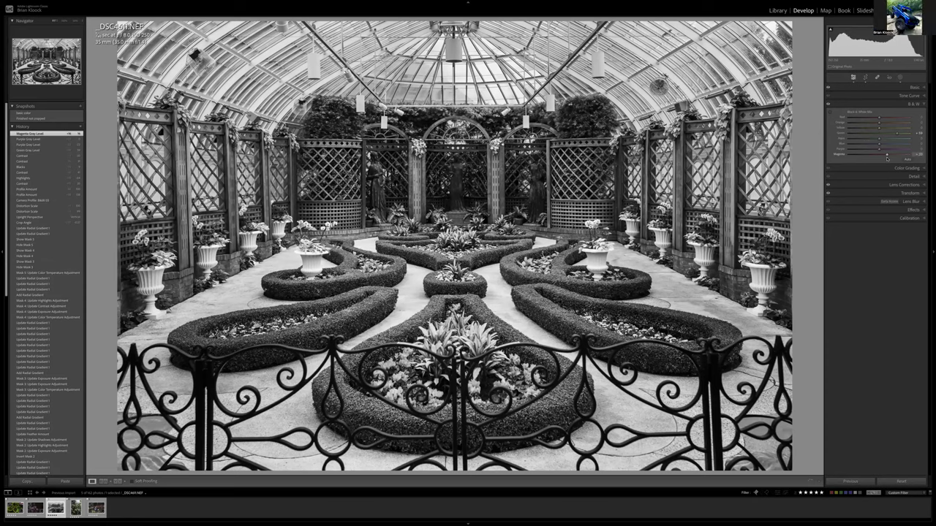
drag(887, 158, 886, 158)
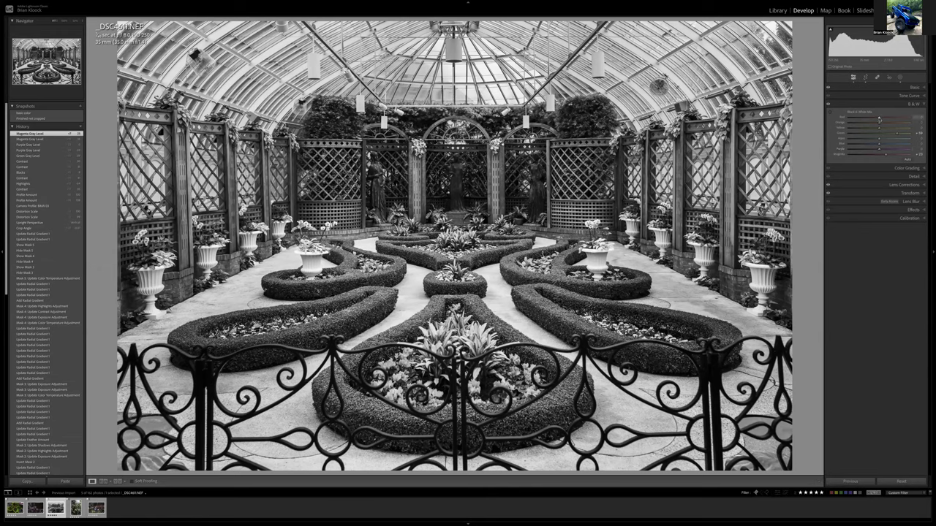
mouse_move(879, 118)
mouse_down()
mouse_move(887, 125)
mouse_move(874, 122)
mouse_up()
drag(878, 117, 879, 119)
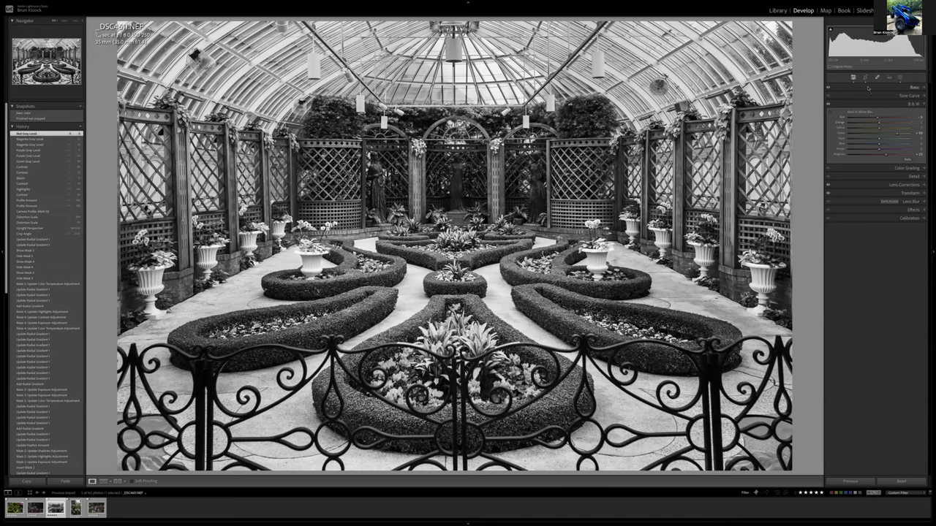
Step: Fine-tune the black-and-white photo's Contrast in Basic and save the result as a snapshot named B&W
key(ctrl+1)
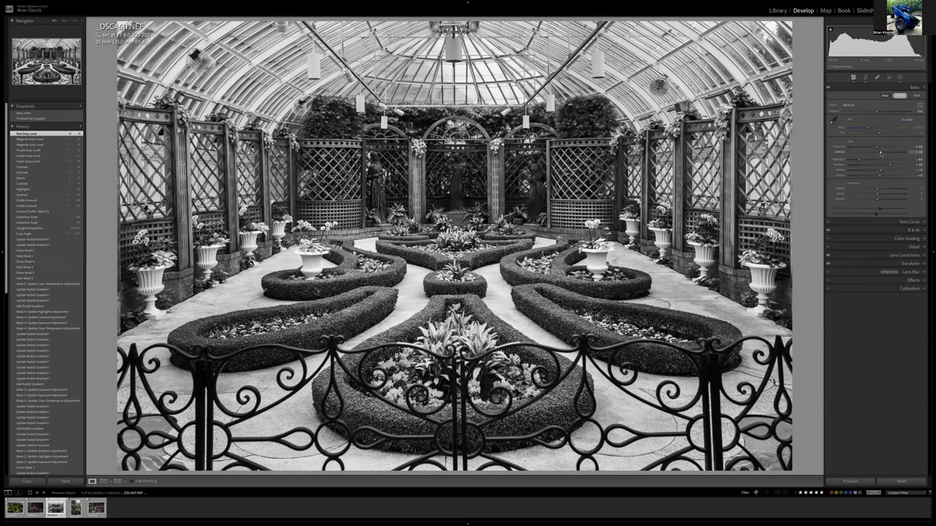
drag(880, 153, 881, 153)
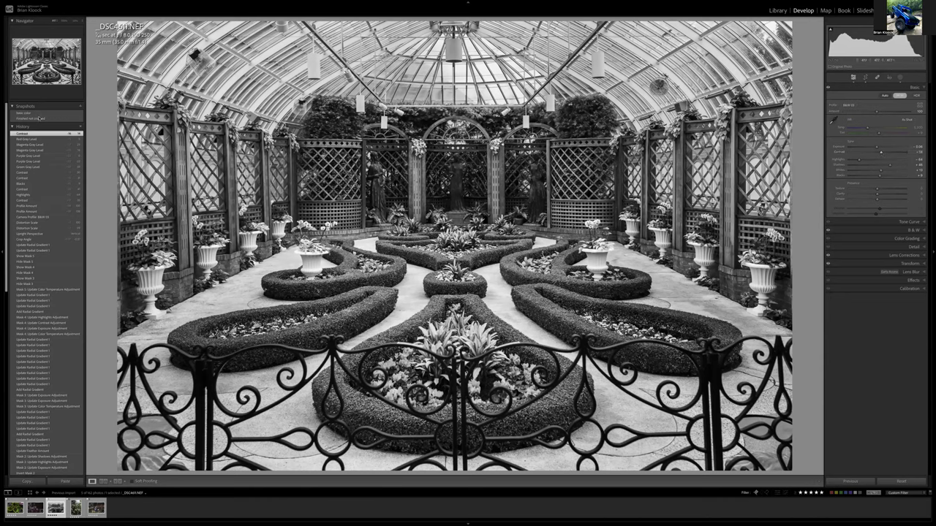
click(81, 106)
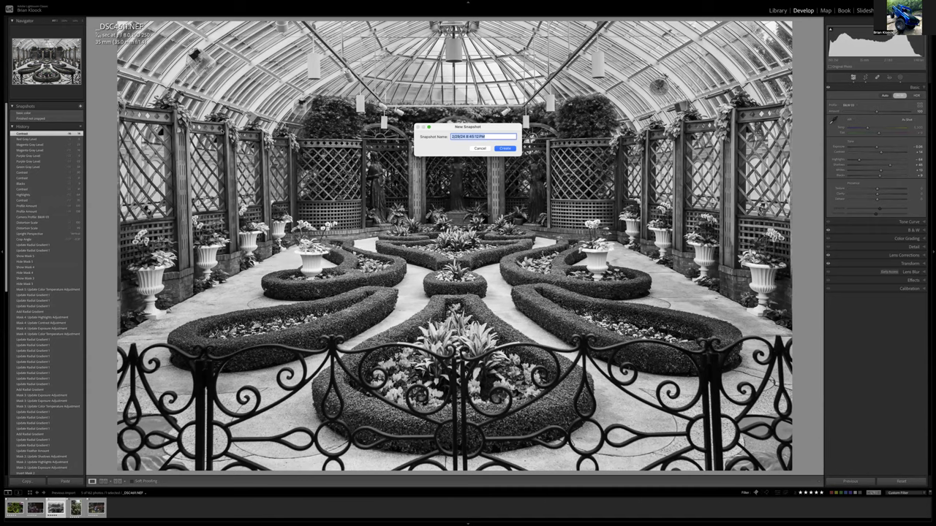
text(b)
key(Return)
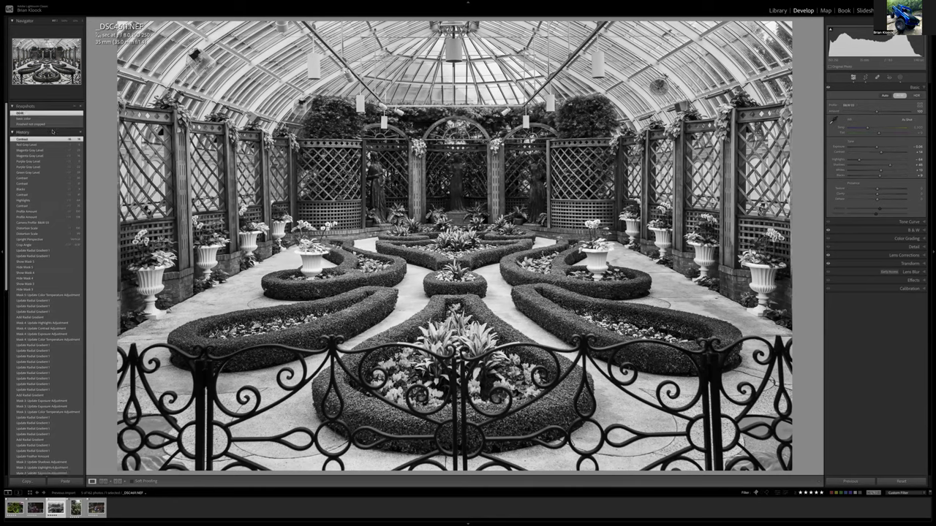
Step: Compare the Finished not cropped, basic color and B&W snapshots, ending on B&W
click(30, 124)
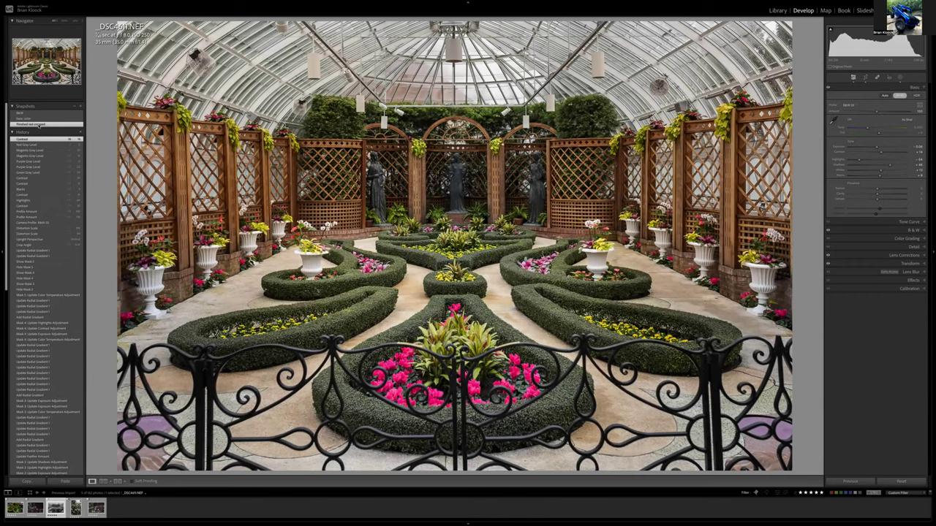
click(20, 113)
click(34, 125)
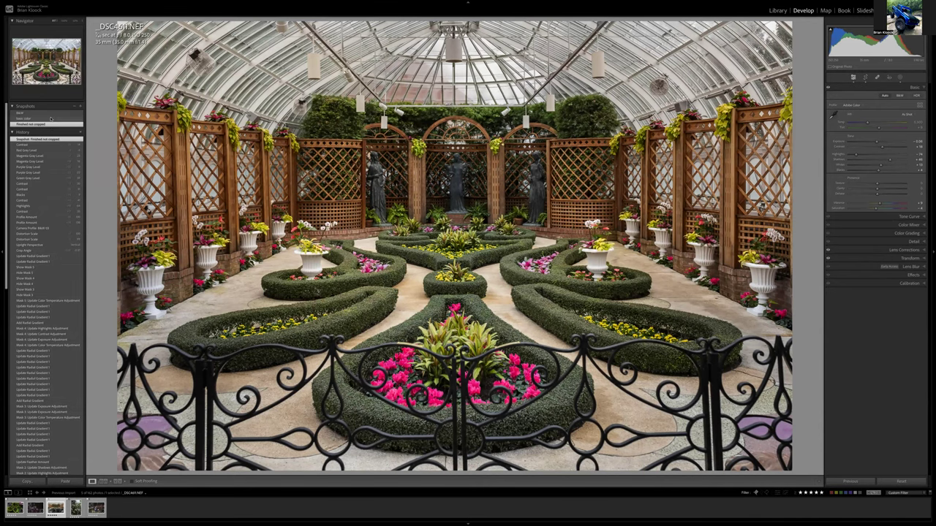
click(32, 119)
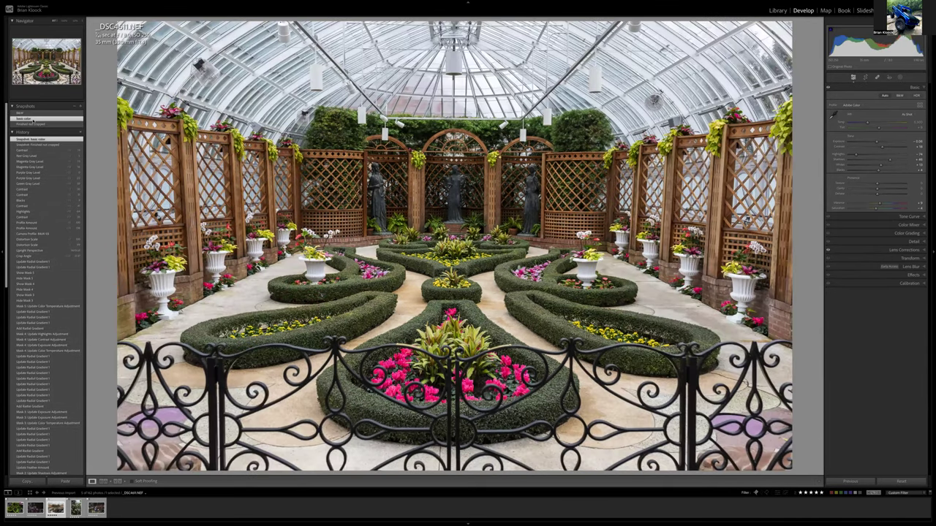
click(42, 124)
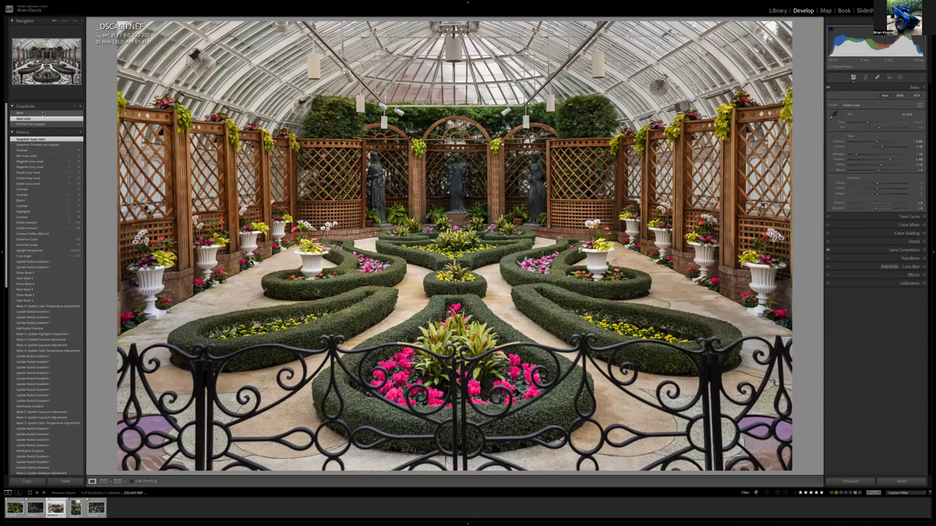
click(44, 113)
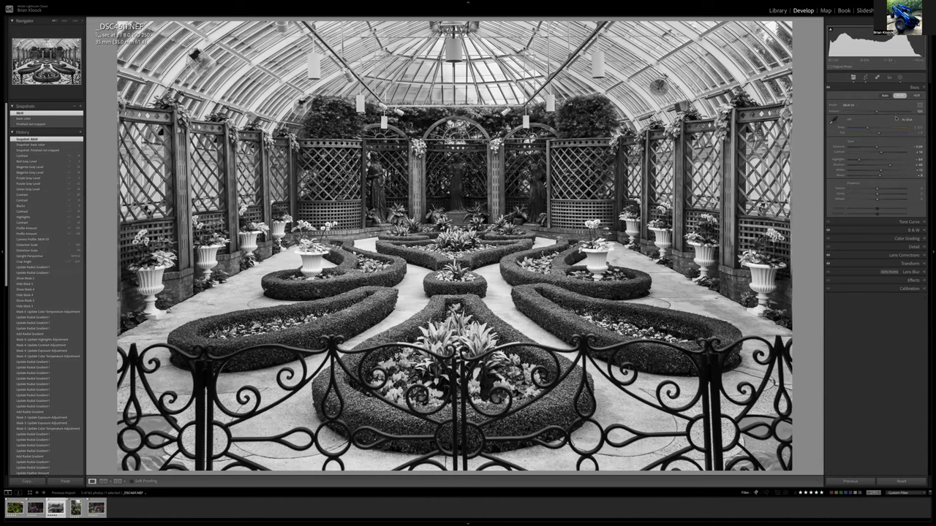
Step: Look over the photo's existing masks and the available new mask types, and leave masking
click(900, 78)
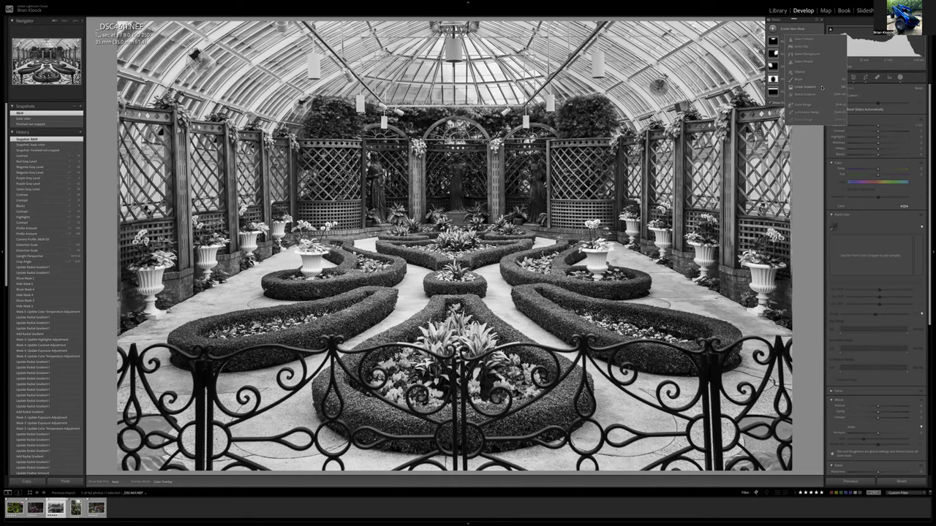
click(726, 9)
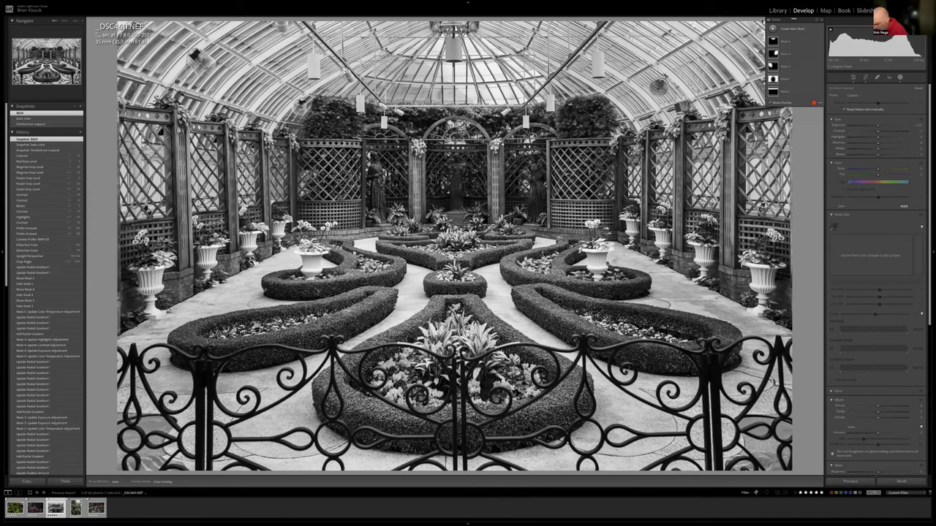
click(900, 78)
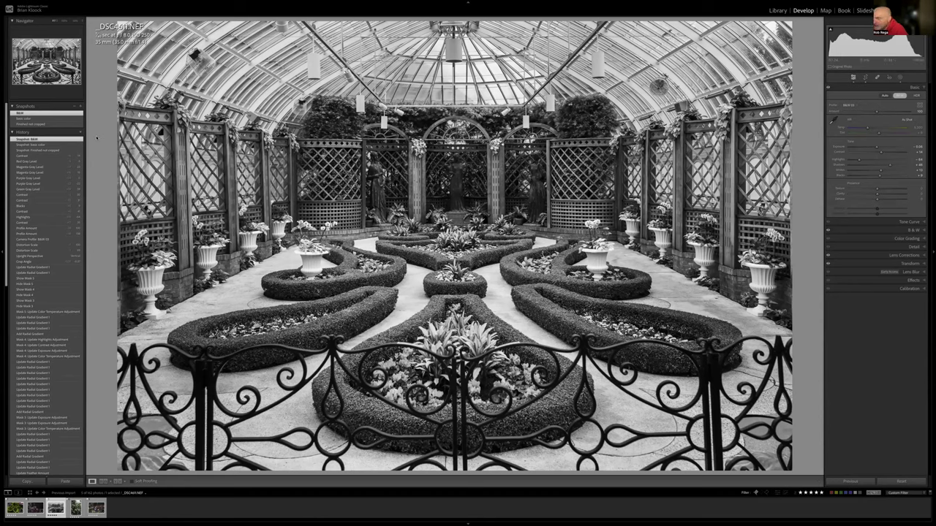
Step: Switch between the two color snapshots and the B&W snapshot once more, returning to the black-and-white version
click(31, 124)
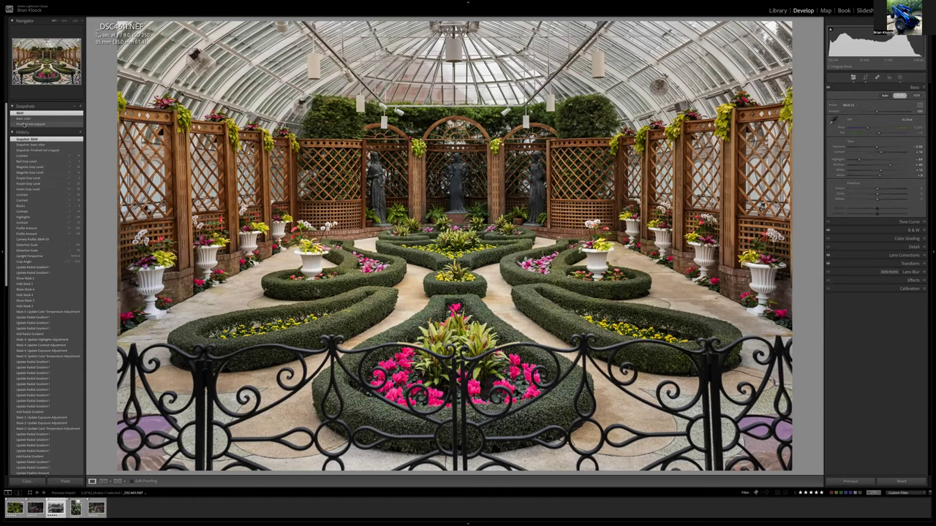
click(24, 119)
click(25, 119)
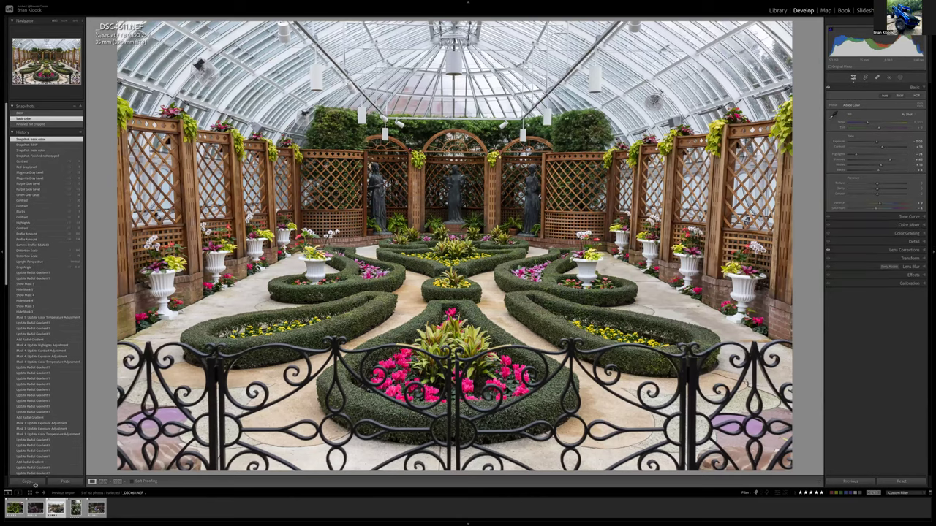
click(28, 183)
click(26, 118)
click(28, 114)
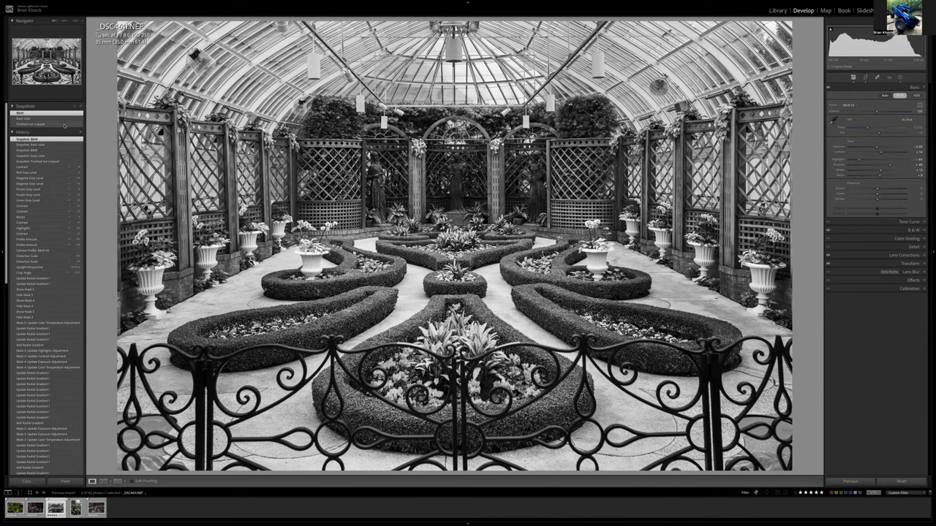
click(63, 124)
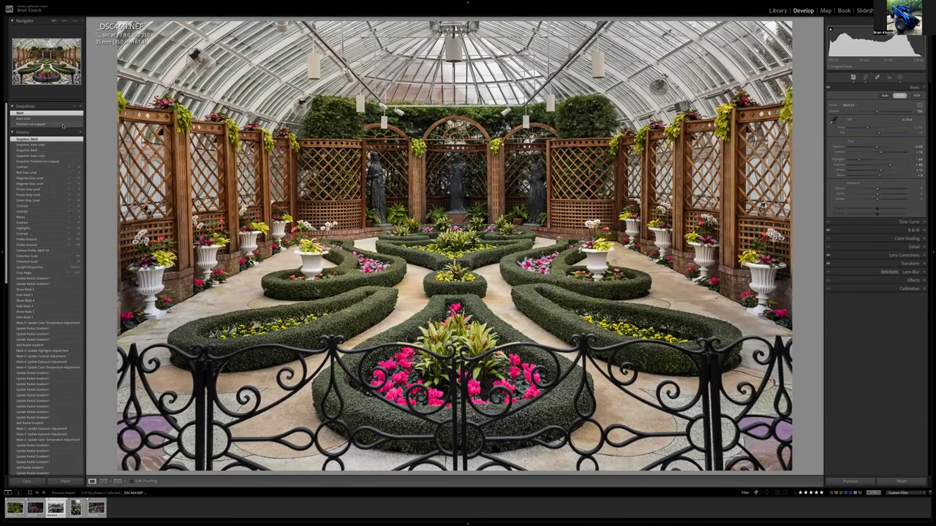
click(63, 119)
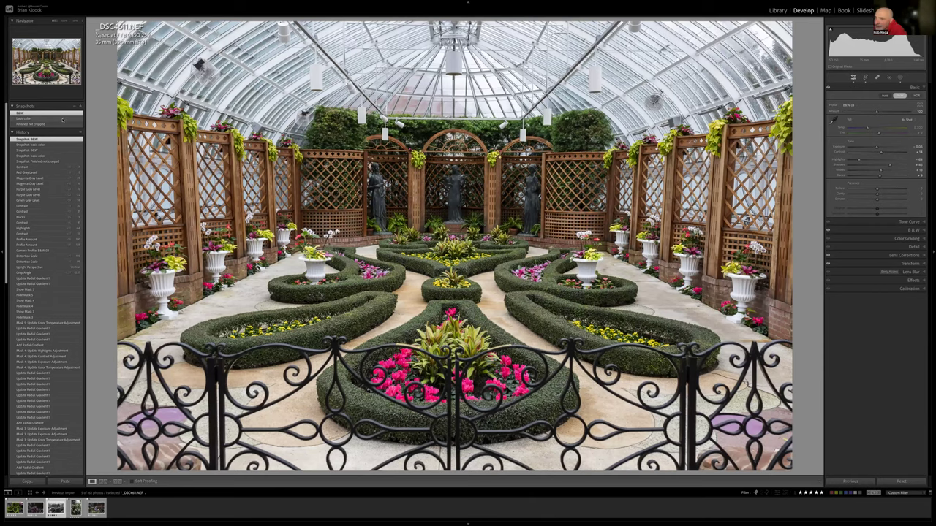
click(63, 125)
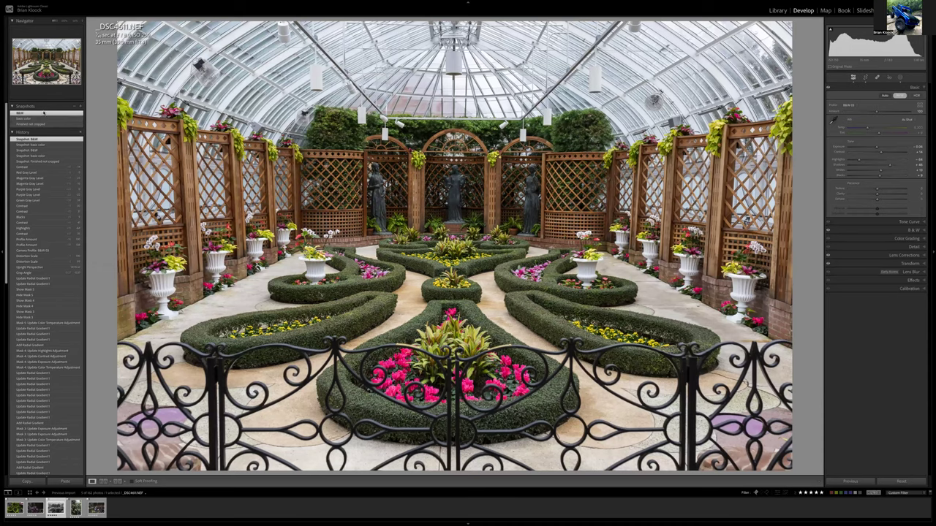
click(44, 113)
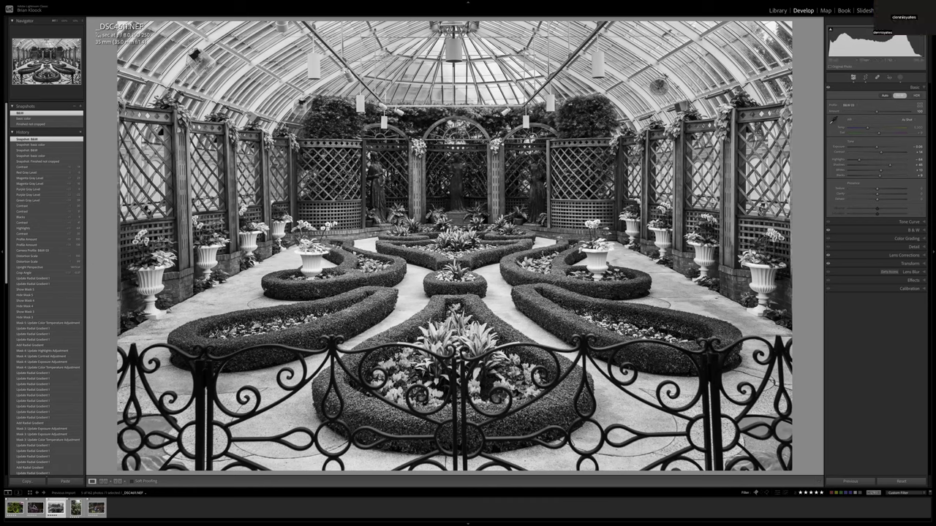
Step: Try to create a Select Subject mask on the orchid photo _DSC4596.NEF
key(Left)
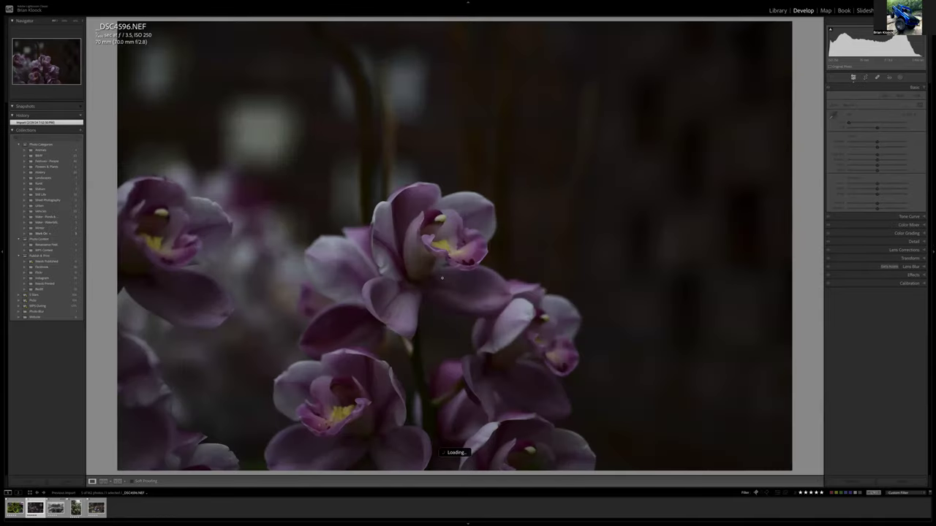
click(902, 78)
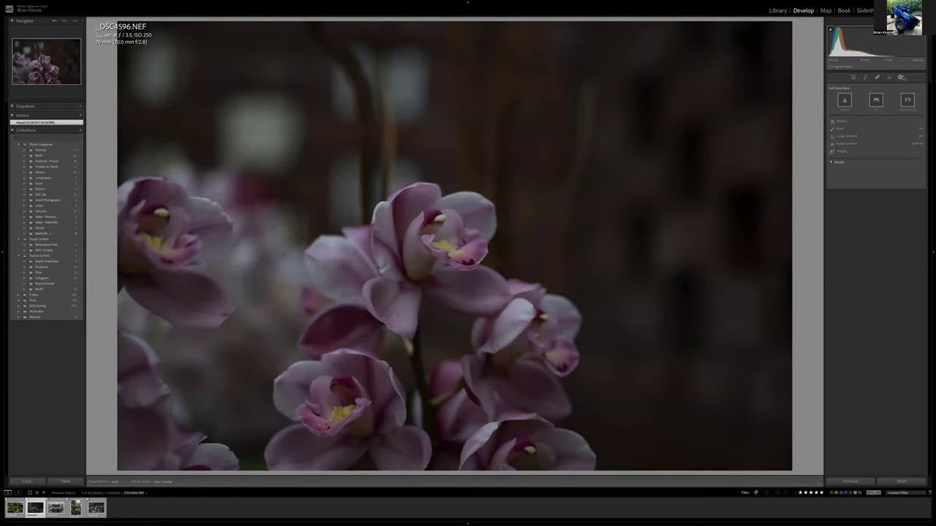
click(845, 100)
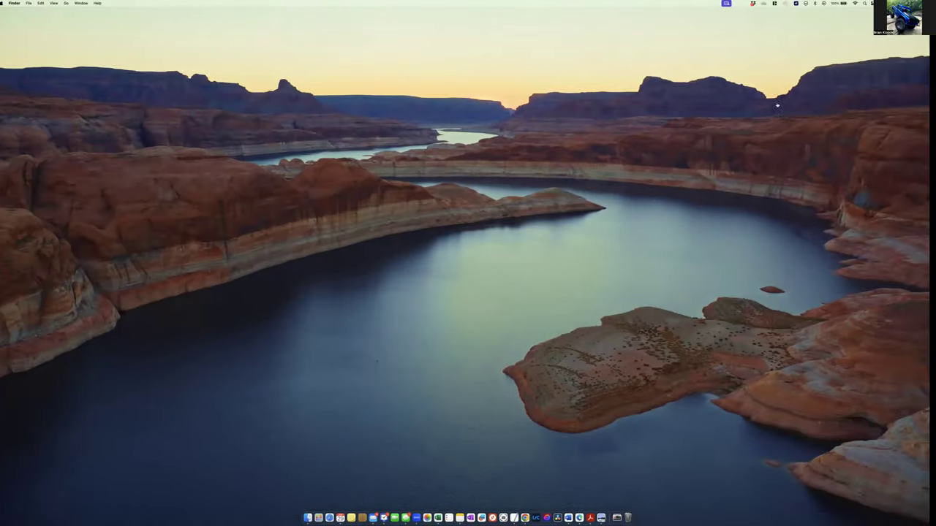
Step: Relaunch Lightroom Classic from the desktop and make its window full screen
click(536, 517)
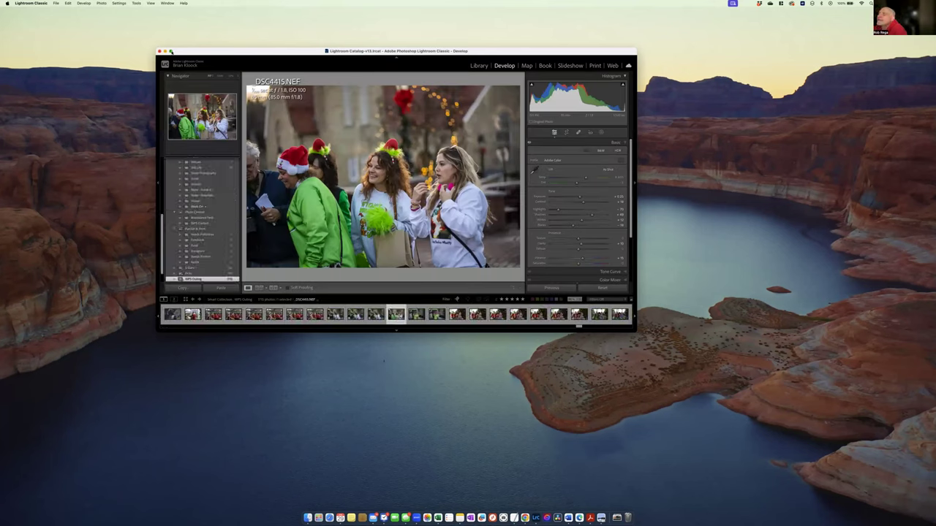
mouse_move(171, 51)
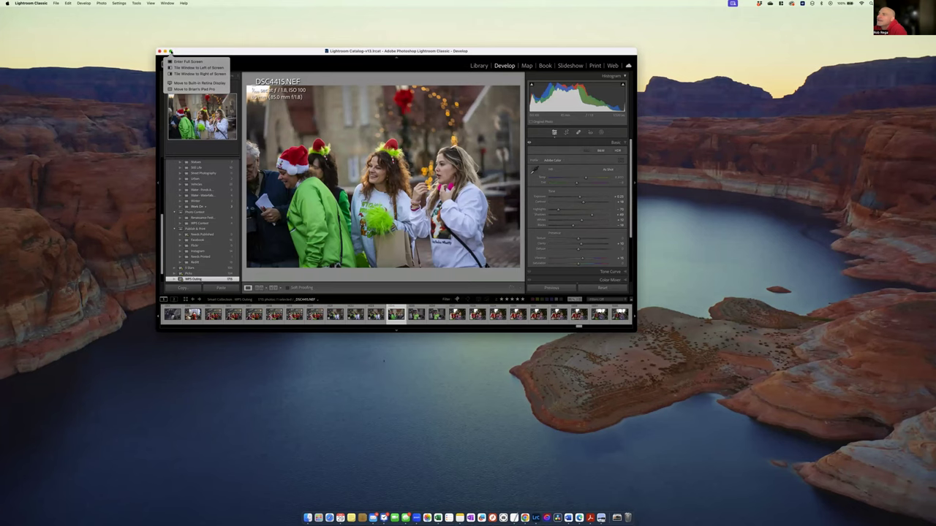
click(171, 52)
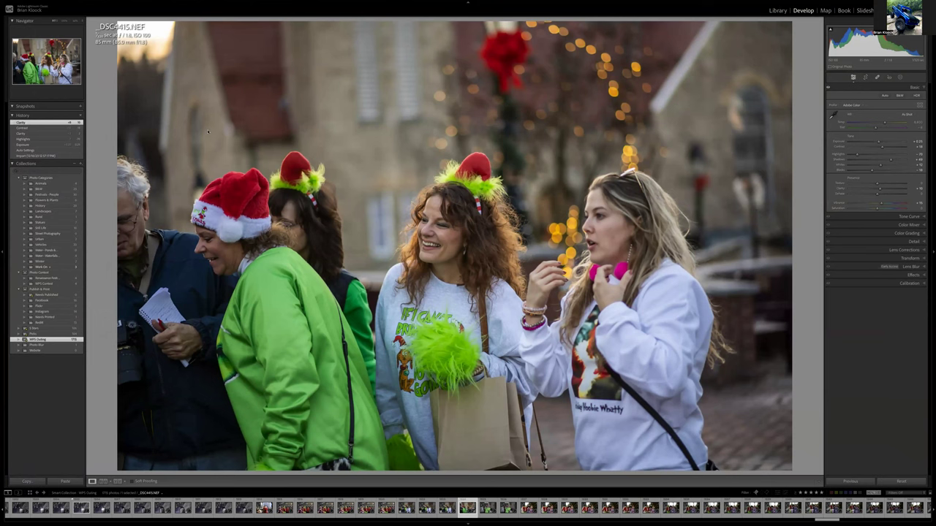
Step: Filter the 2024 Phipps folder in the Library to the five-star picks and open orchid photo _DSC4596.NEF in Develop
key(e)
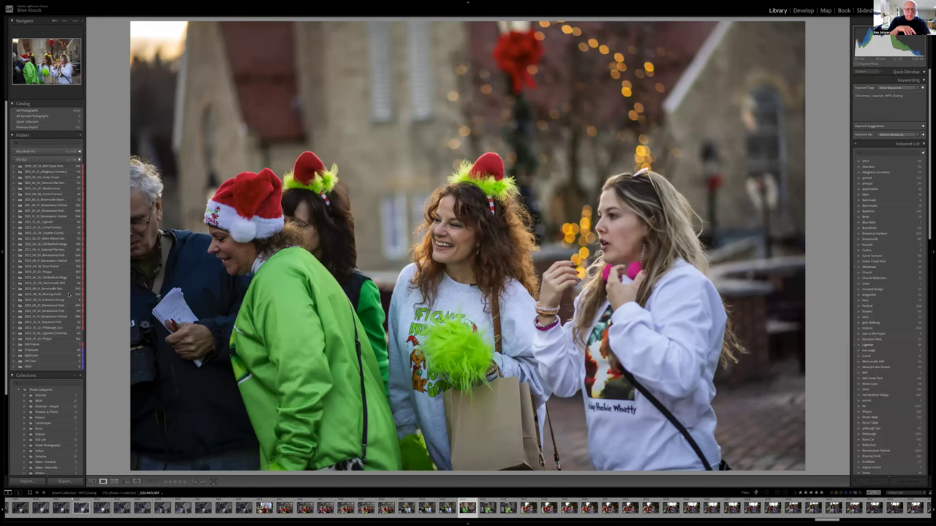
click(38, 338)
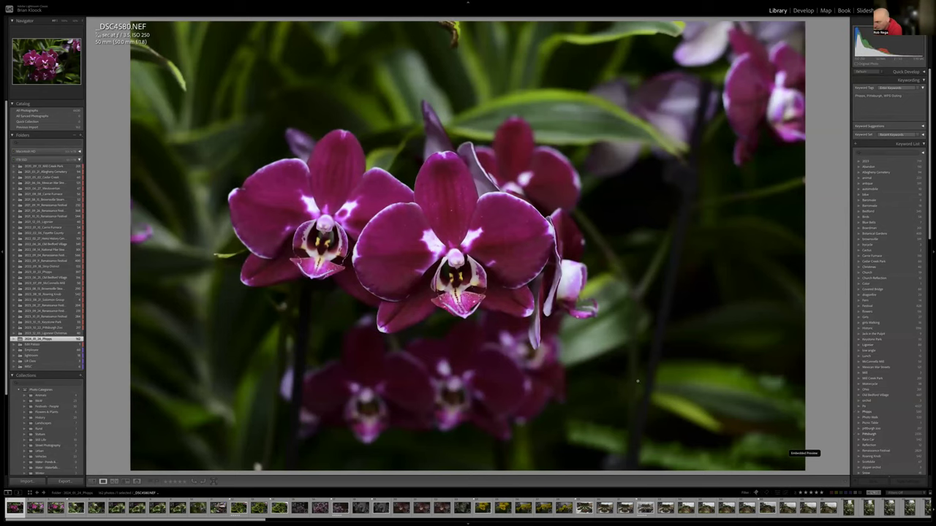
click(822, 494)
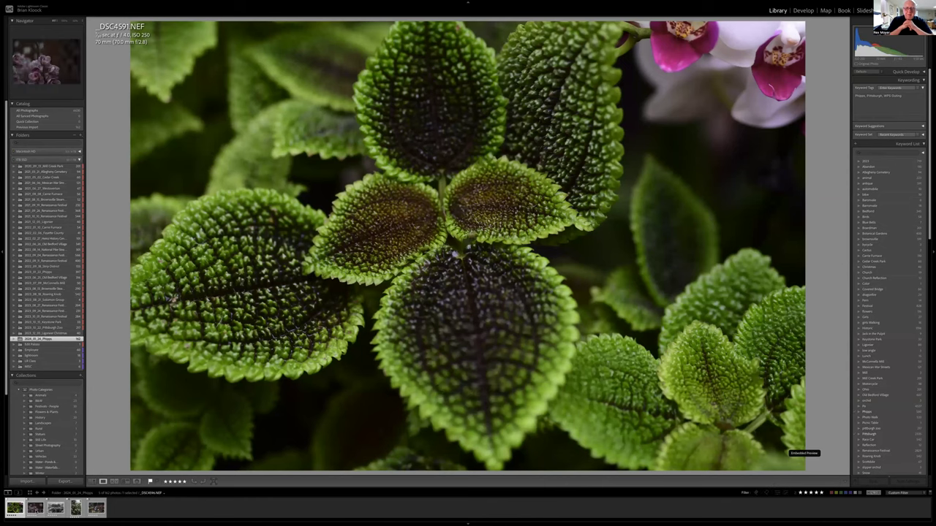
click(35, 507)
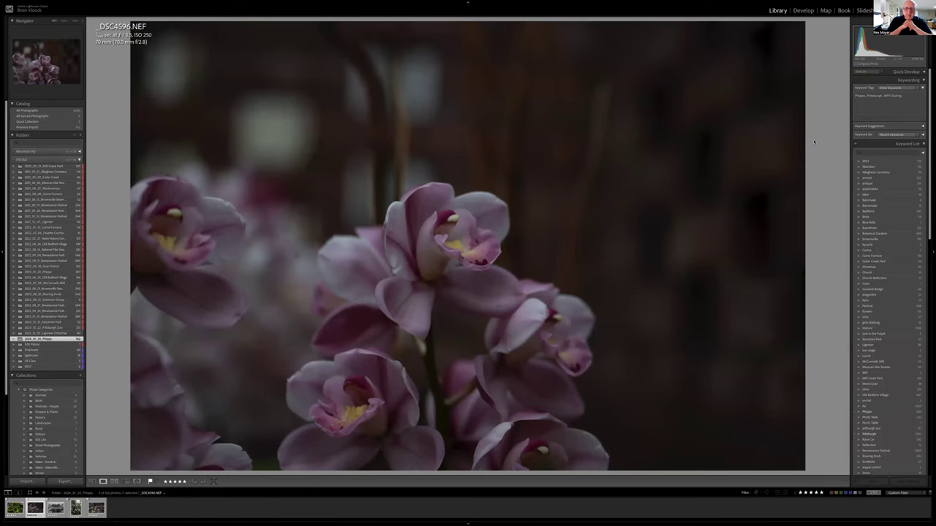
click(802, 11)
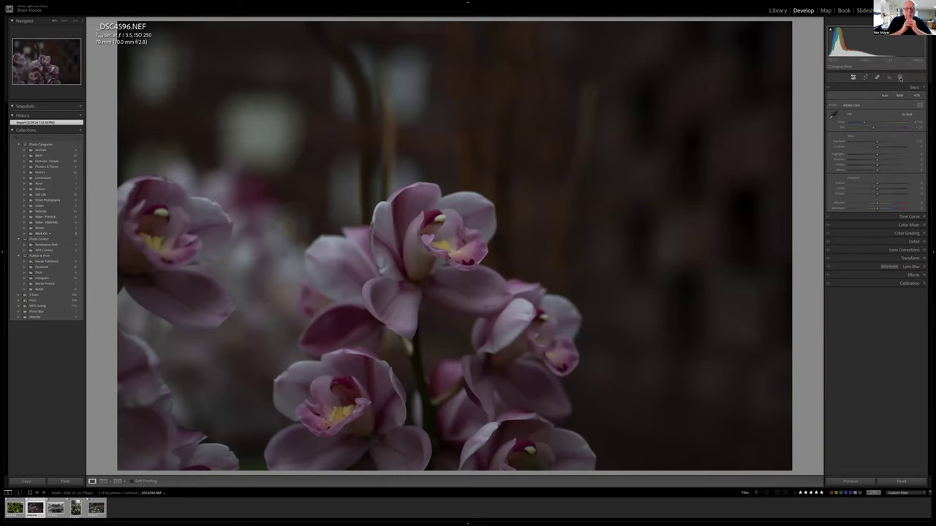
Step: Create a Select Subject mask on the orchids and expand it to show its subject component
click(900, 77)
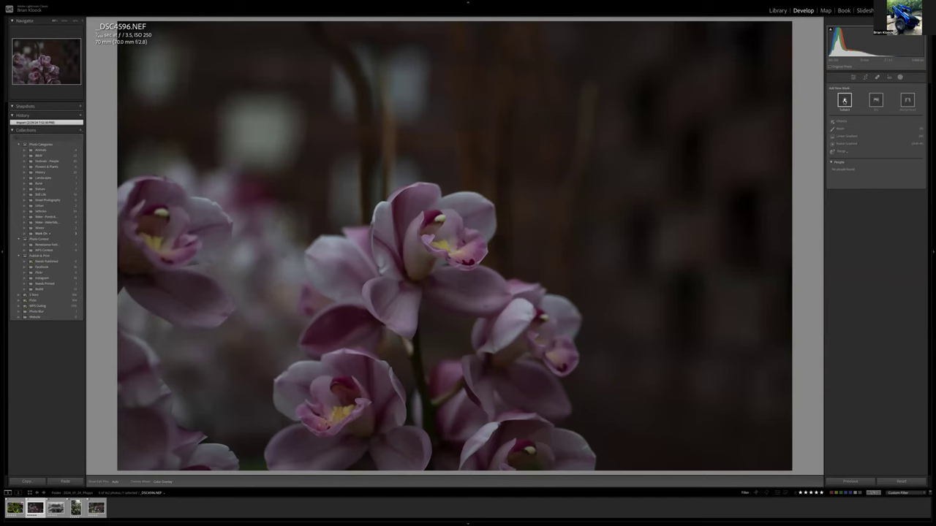
click(844, 101)
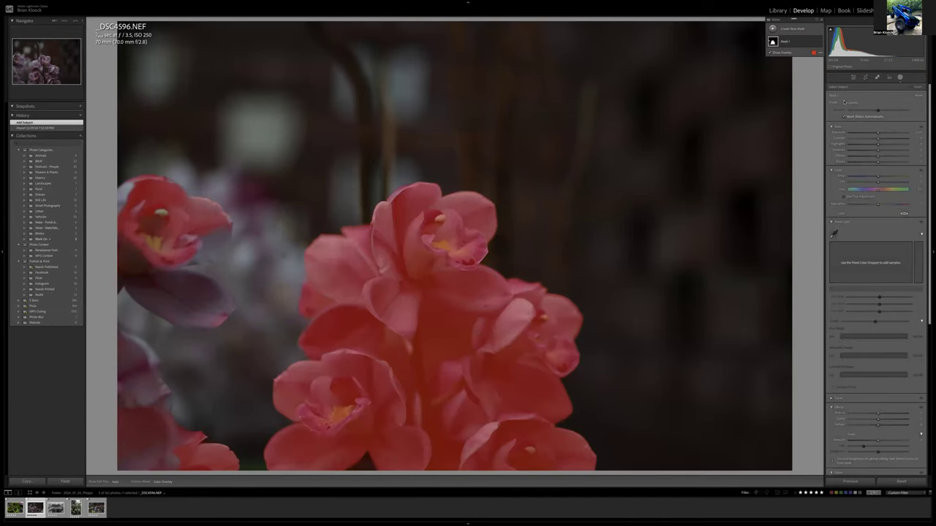
right_click(788, 41)
key(Escape)
click(817, 44)
key(Escape)
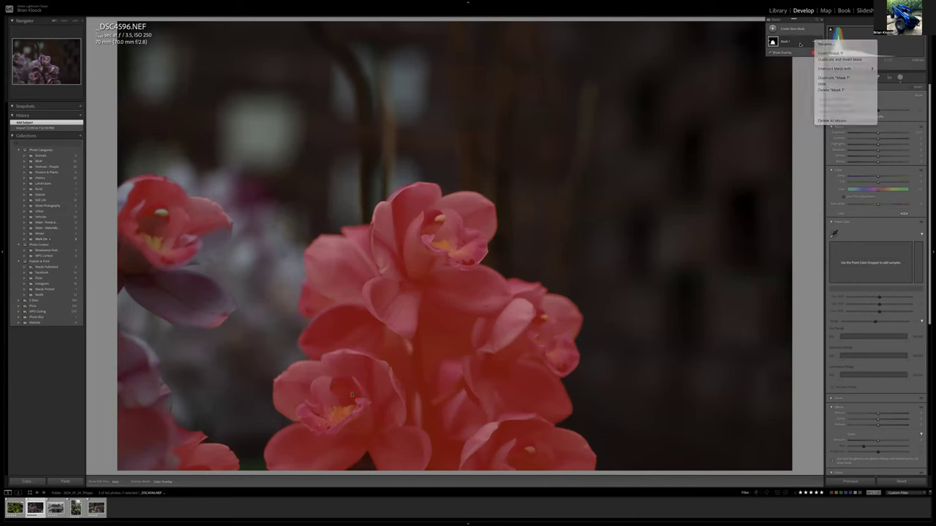
double_click(787, 42)
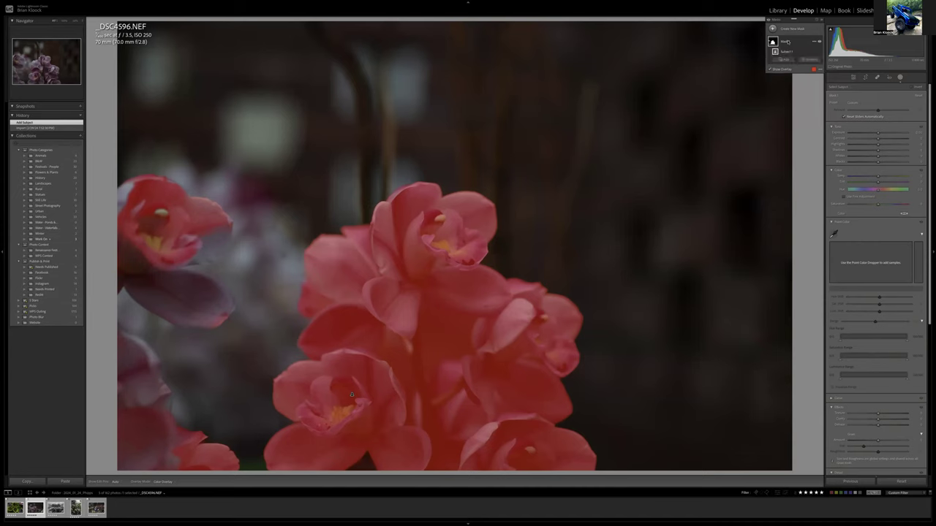
click(490, 150)
Step: Subtract the blurred orchids along the photo's left edge from the subject mask with the Brush
click(811, 60)
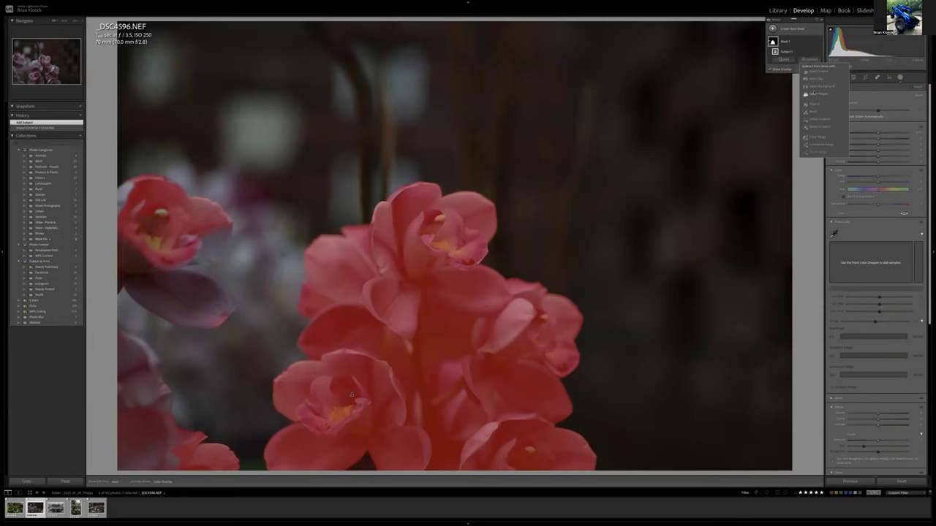
click(813, 111)
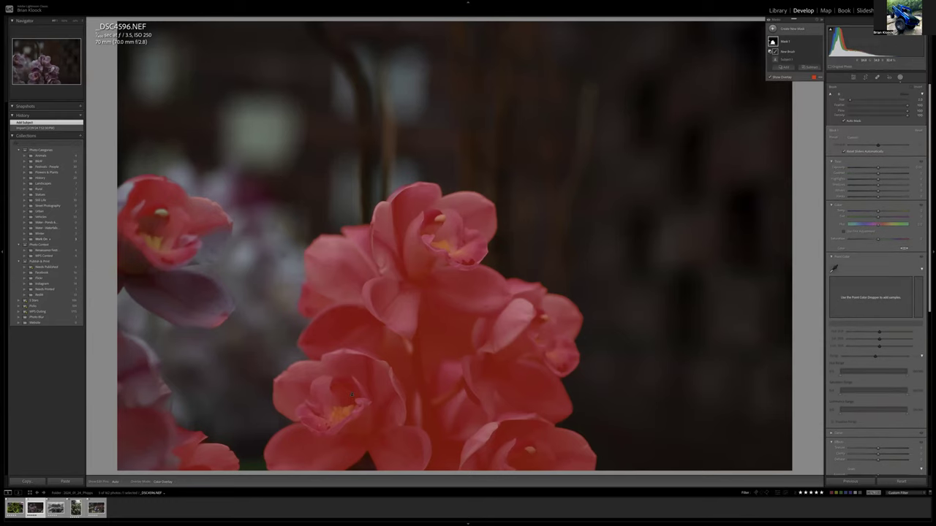
key(h)
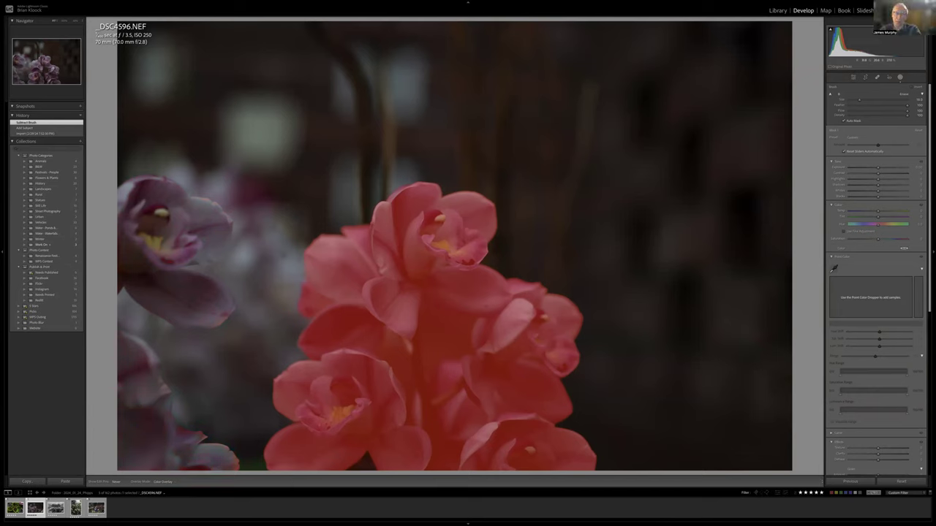
click(234, 205)
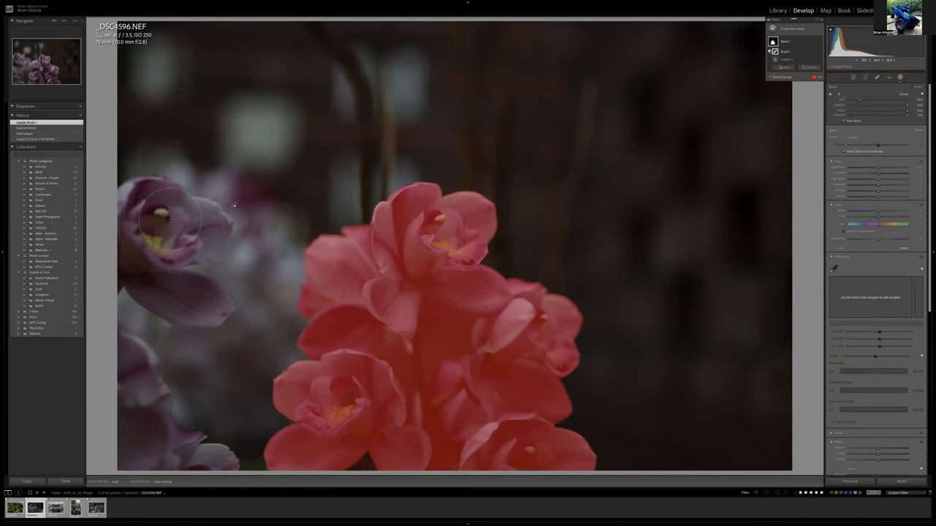
drag(166, 216, 163, 220)
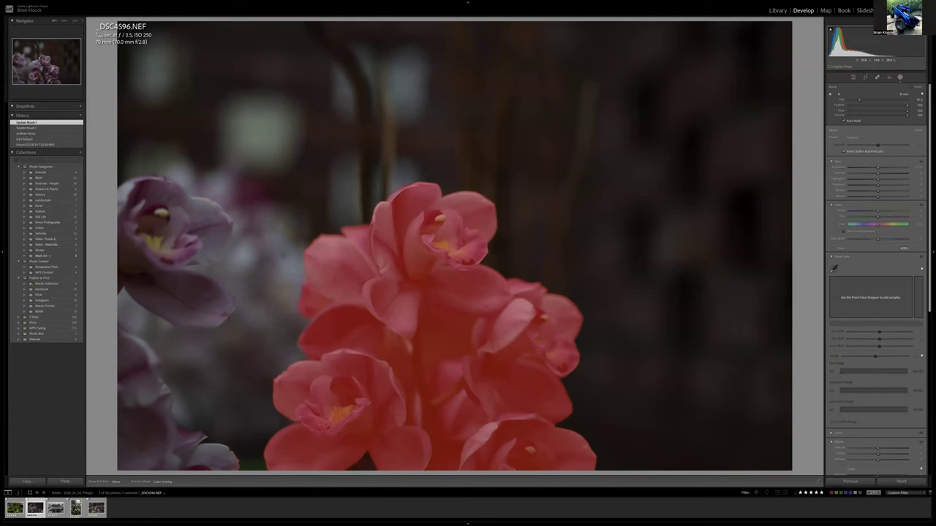